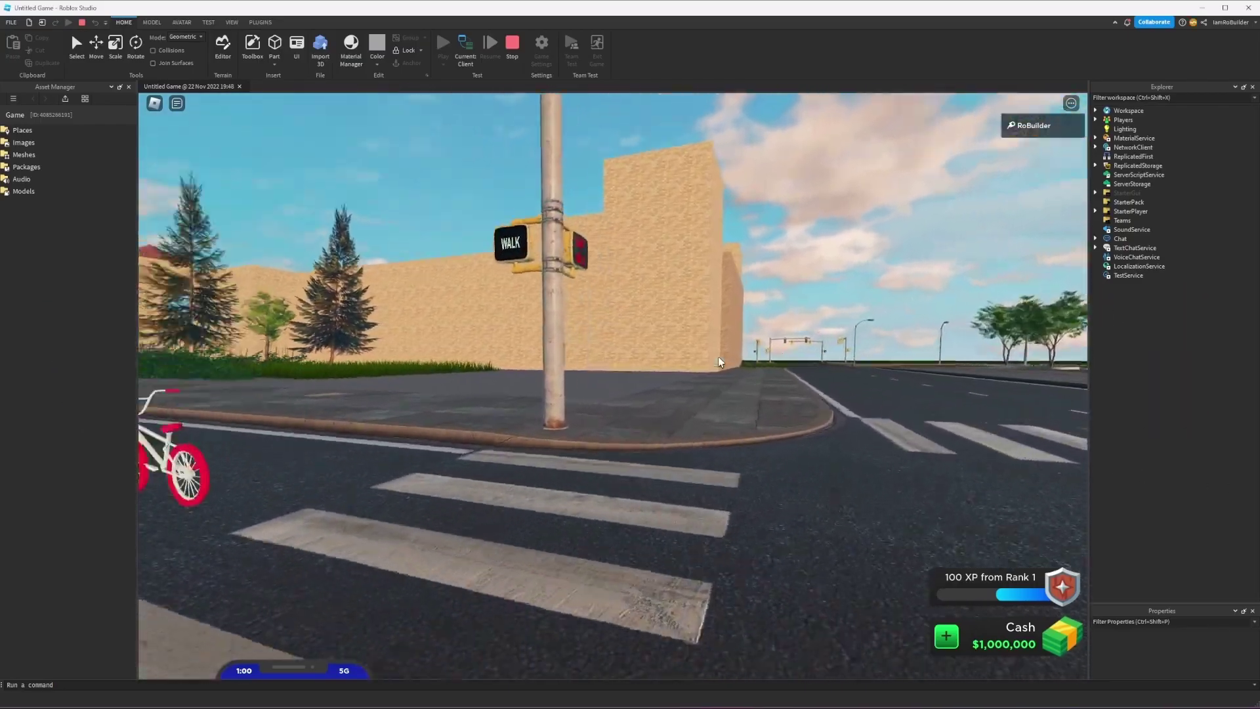
Walk the character around the playtest city's streets, sidewalks and parking lot to examine the map's level of detail
{"action": "key", "text": "w"}
{"action": "right_click_drag", "start_coordinate": [720, 361], "coordinate": [720, 361]}
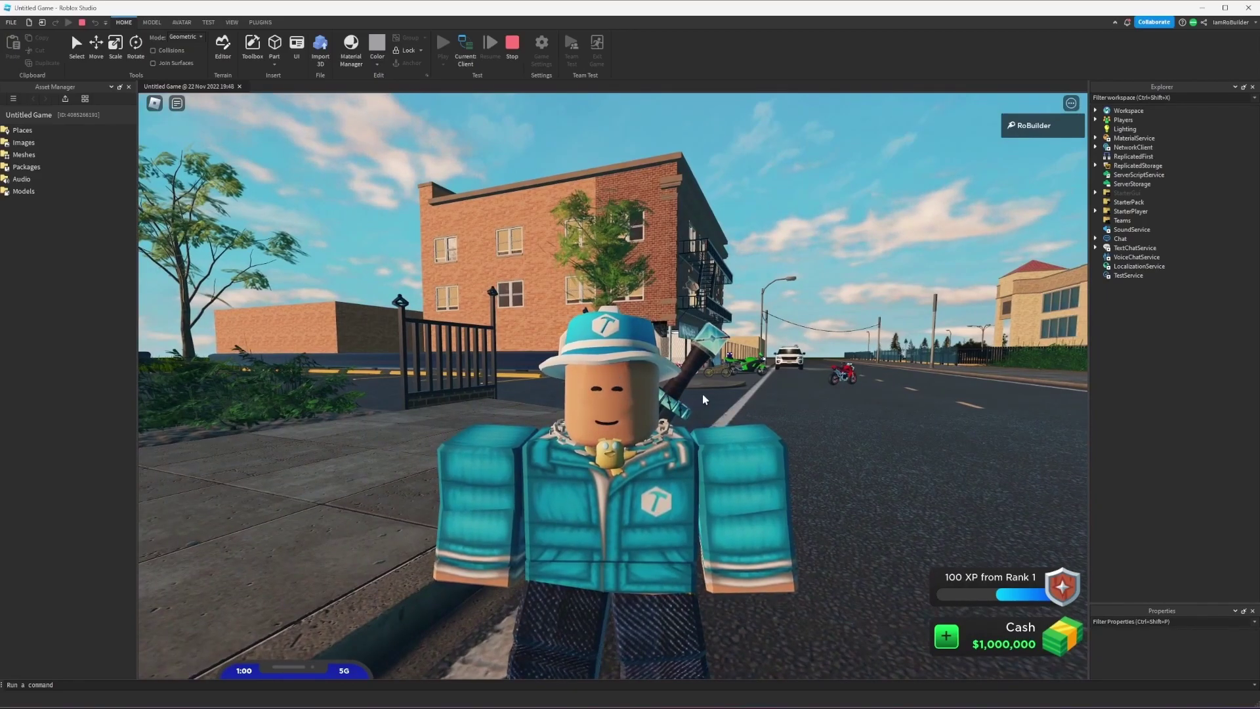
{"action": "key", "text": "w"}
{"action": "scroll", "coordinate": [730, 383], "scroll_direction": "down", "scroll_amount": 4}
{"action": "right_click_drag", "start_coordinate": [730, 384], "coordinate": [730, 388]}
{"action": "key", "text": "d"}
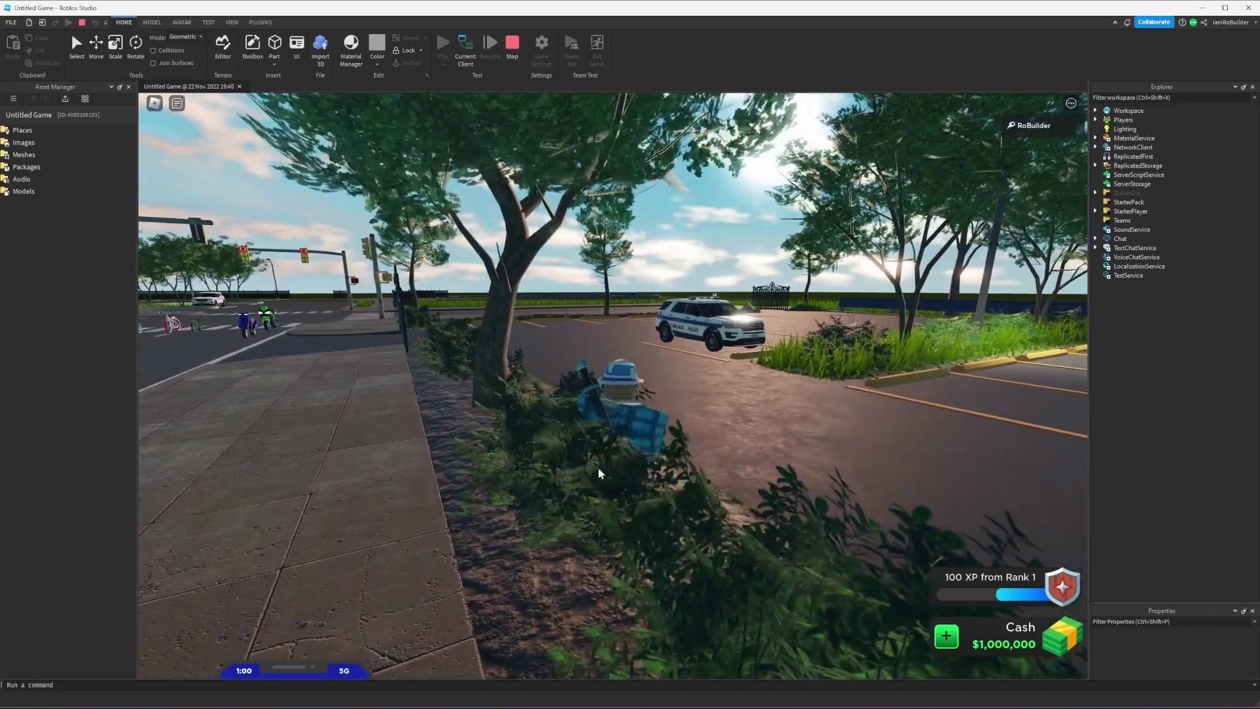
{"action": "key", "text": "s"}
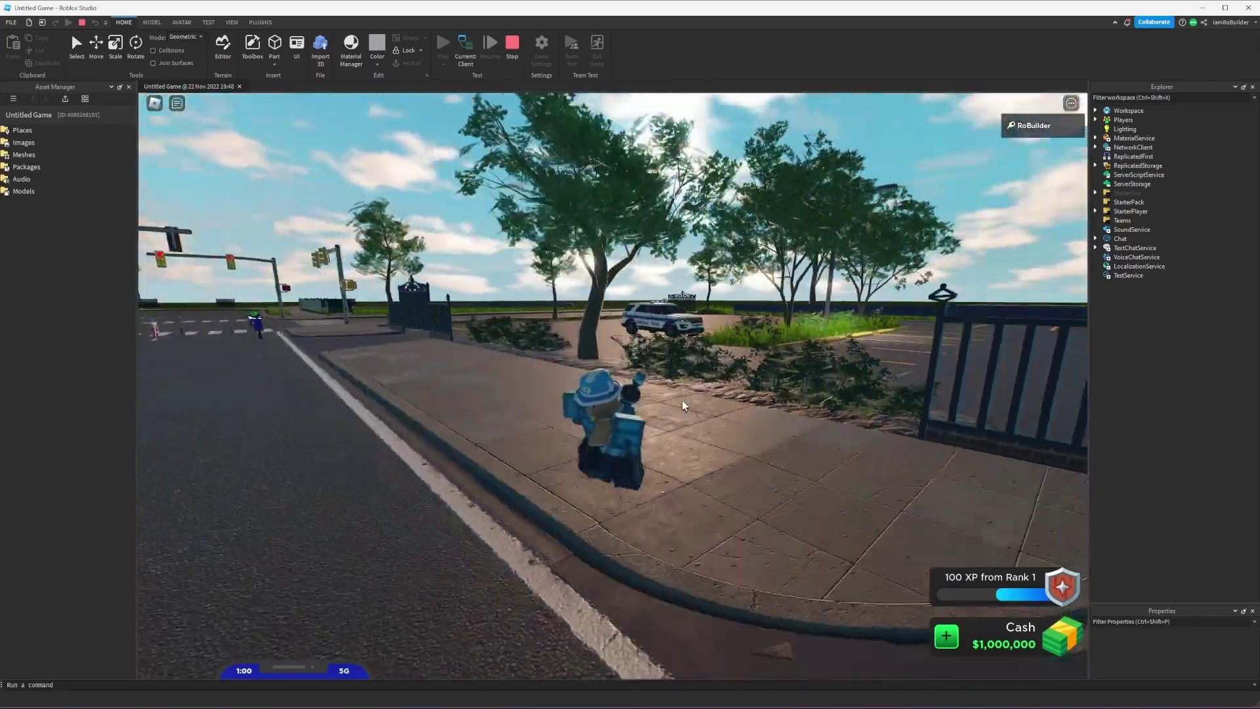
{"action": "right_click_drag", "start_coordinate": [683, 406], "coordinate": [683, 405]}
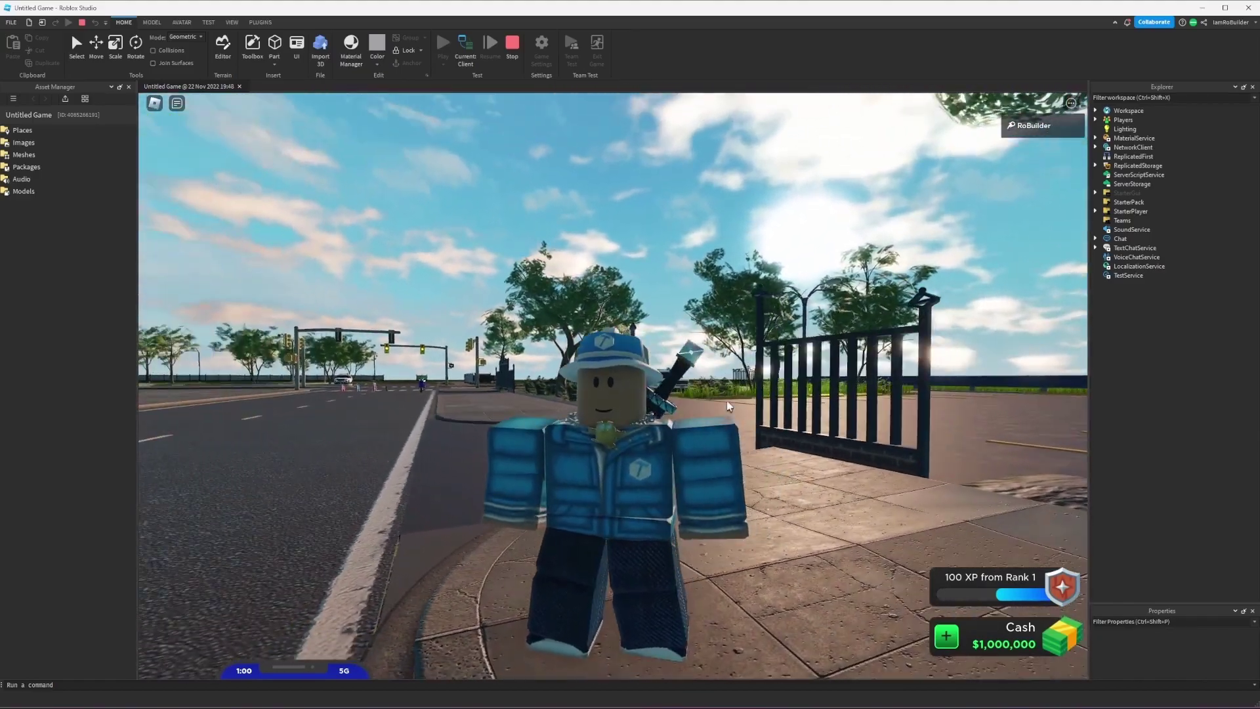
{"action": "right_click_drag", "start_coordinate": [727, 402], "coordinate": [727, 401]}
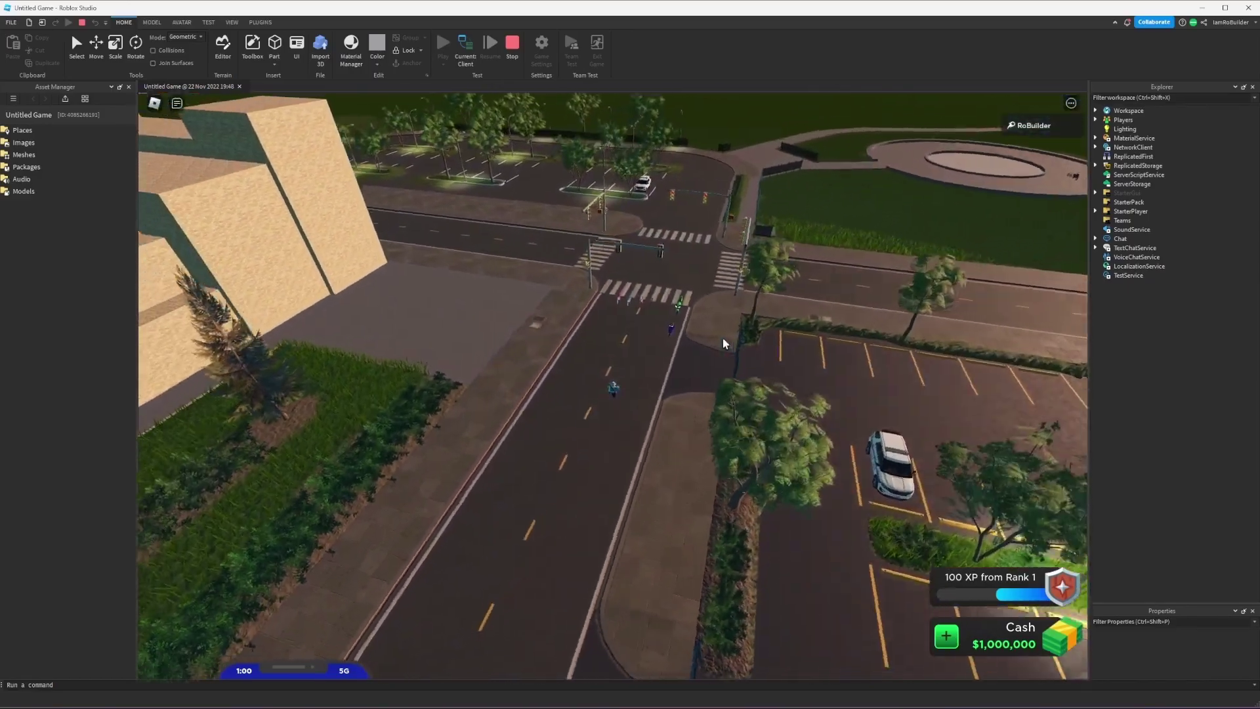
{"action": "right_click_drag", "start_coordinate": [724, 343], "coordinate": [724, 343]}
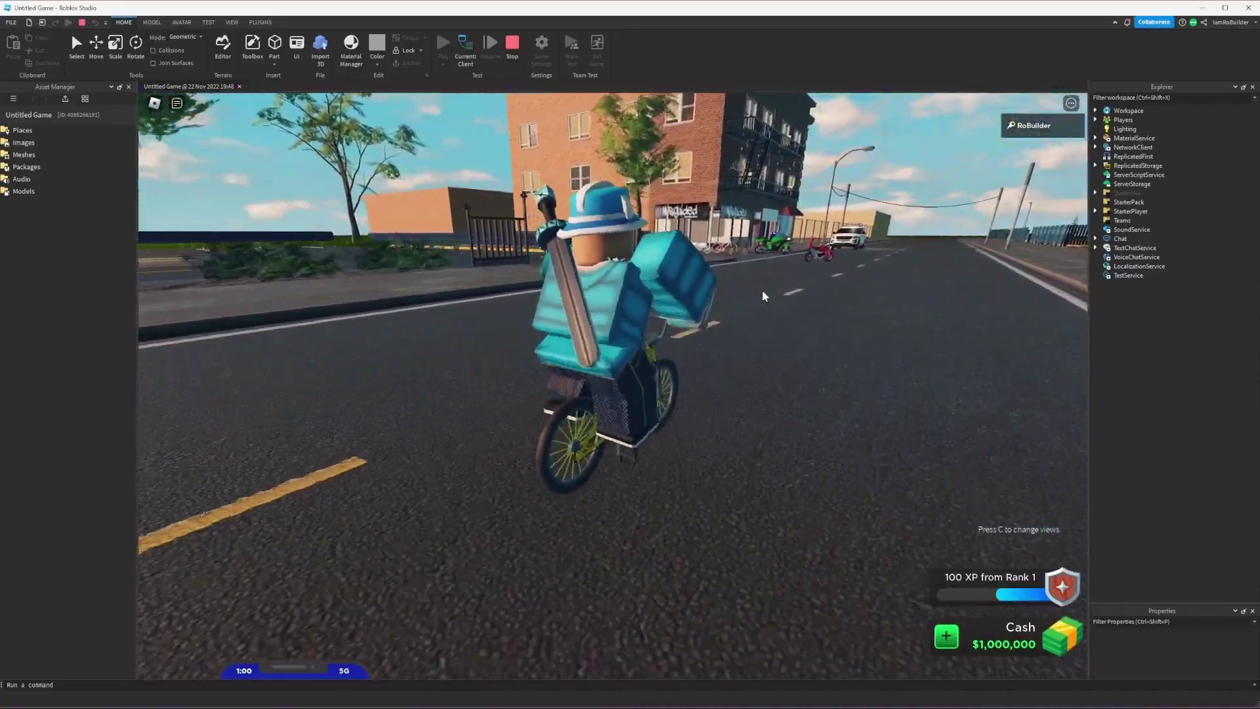
Ride the yellow bicycle along the street and sidewalk to the crosswalks at the intersection to examine the road layout
{"action": "key", "text": "w"}
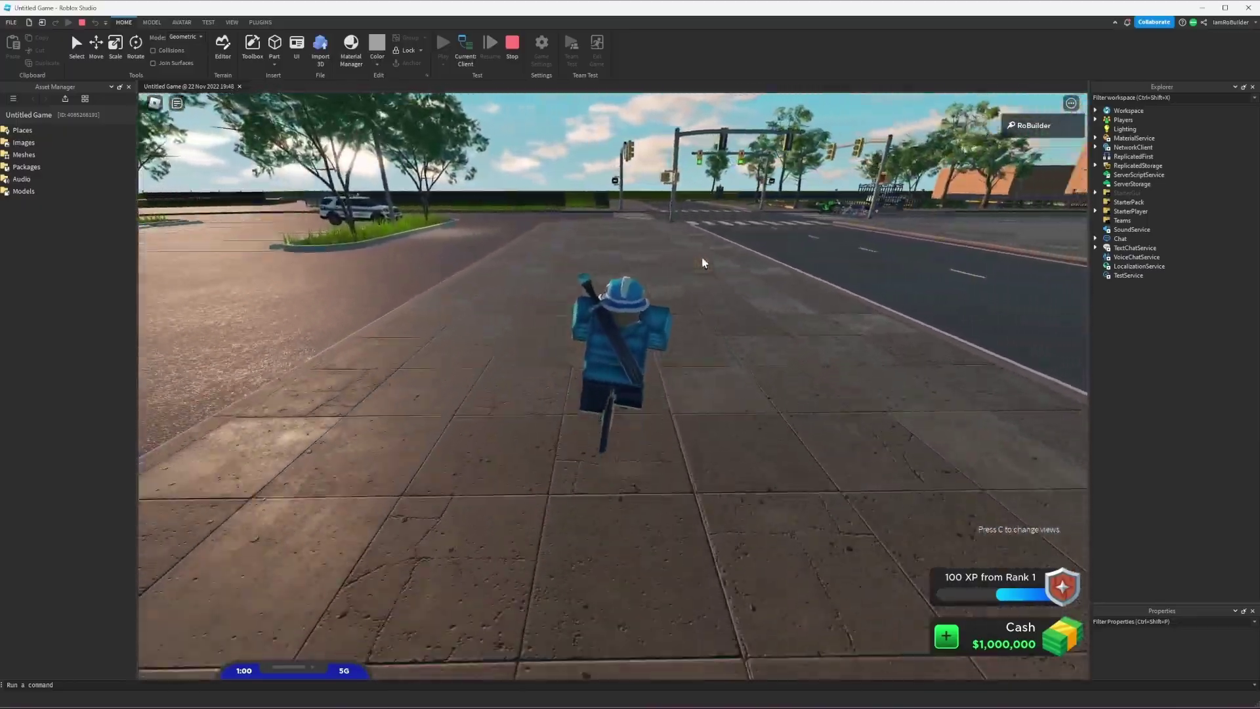
{"action": "key", "text": "w"}
{"action": "key", "text": "d"}
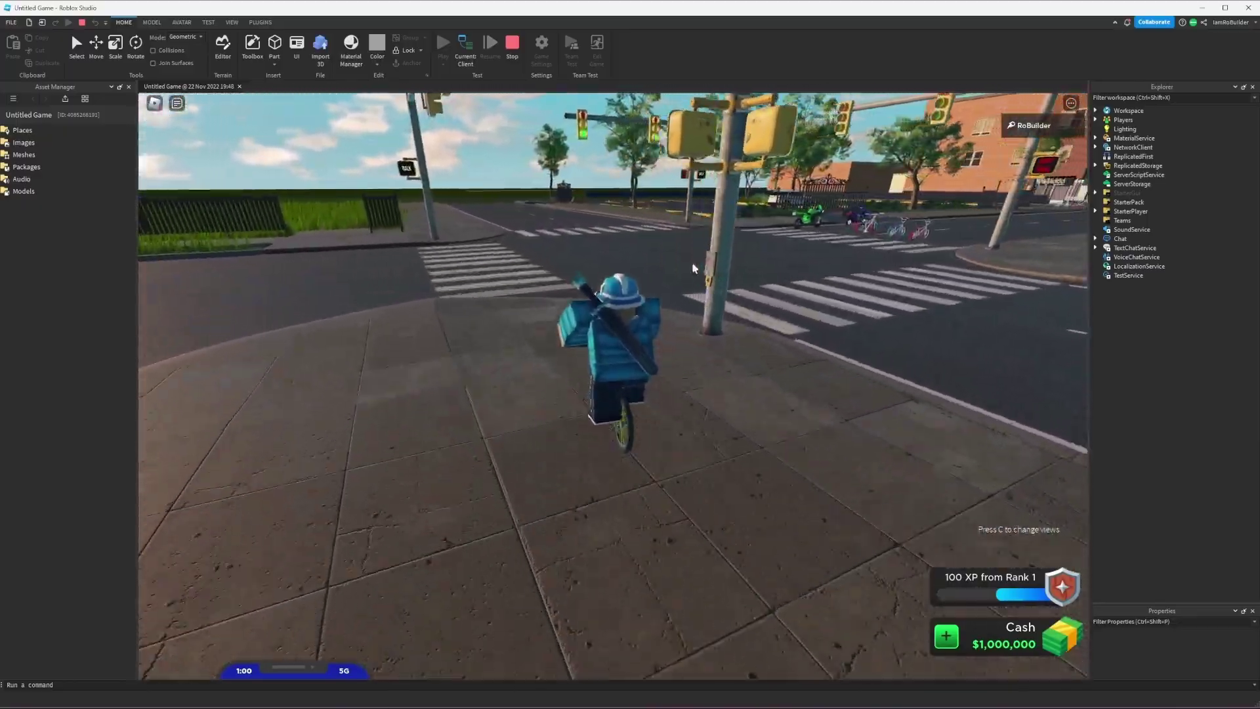
{"action": "key", "text": "w"}
{"action": "key", "text": "d"}
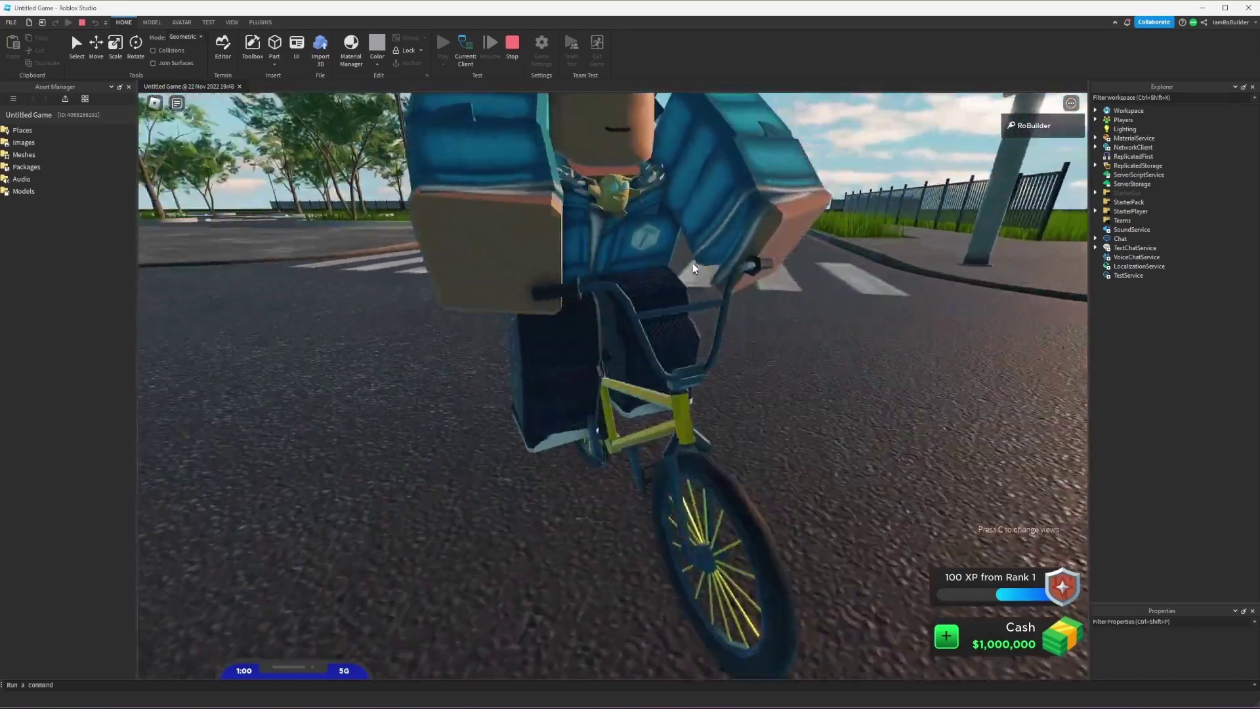
{"action": "key", "text": "s"}
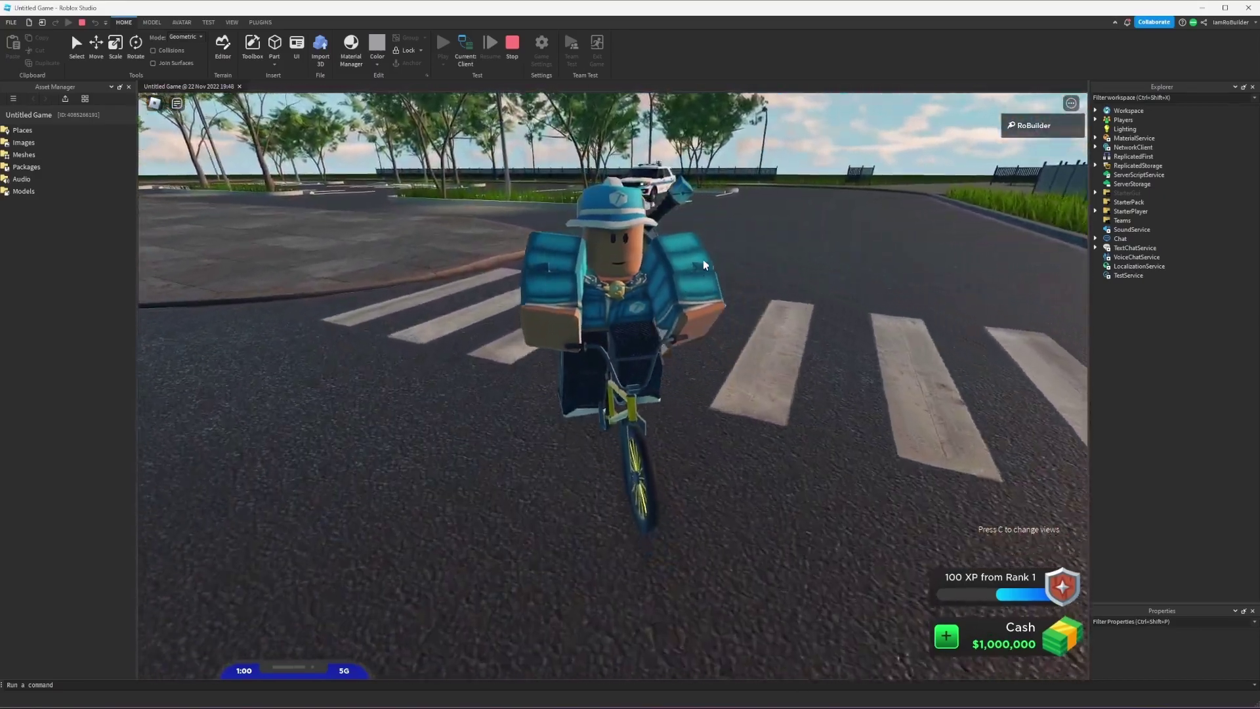
{"action": "key", "text": "s"}
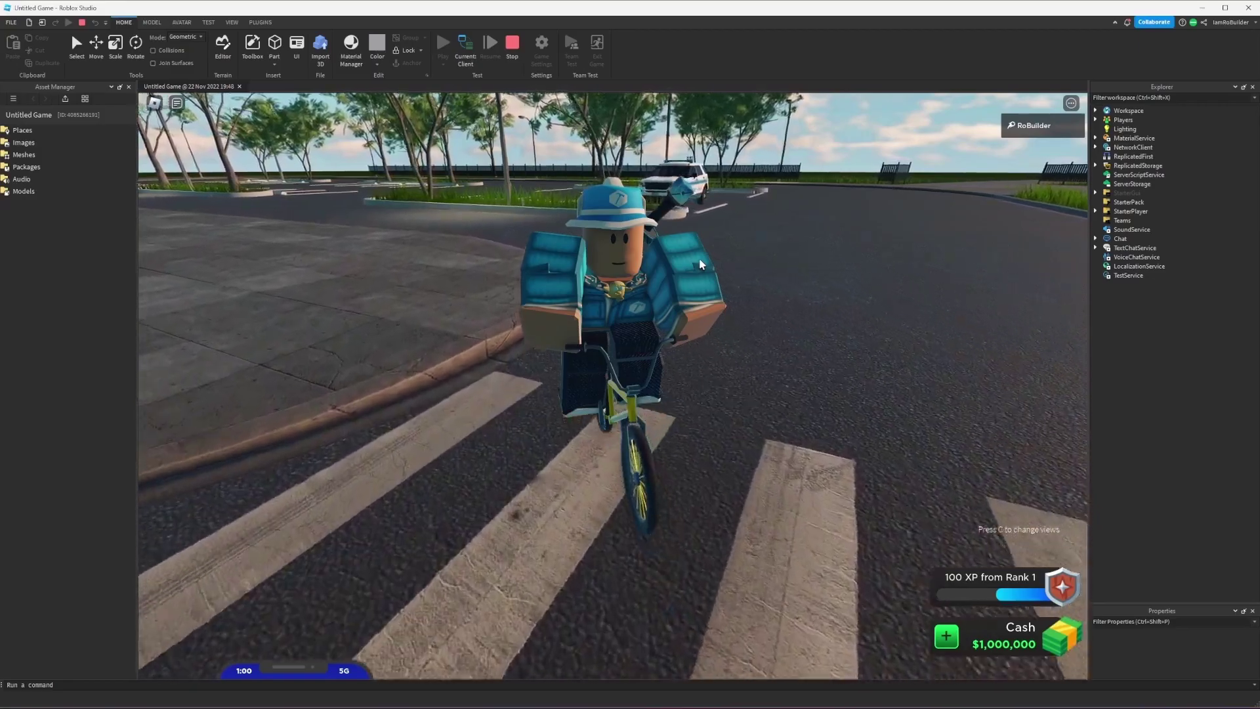
{"action": "key", "text": "s"}
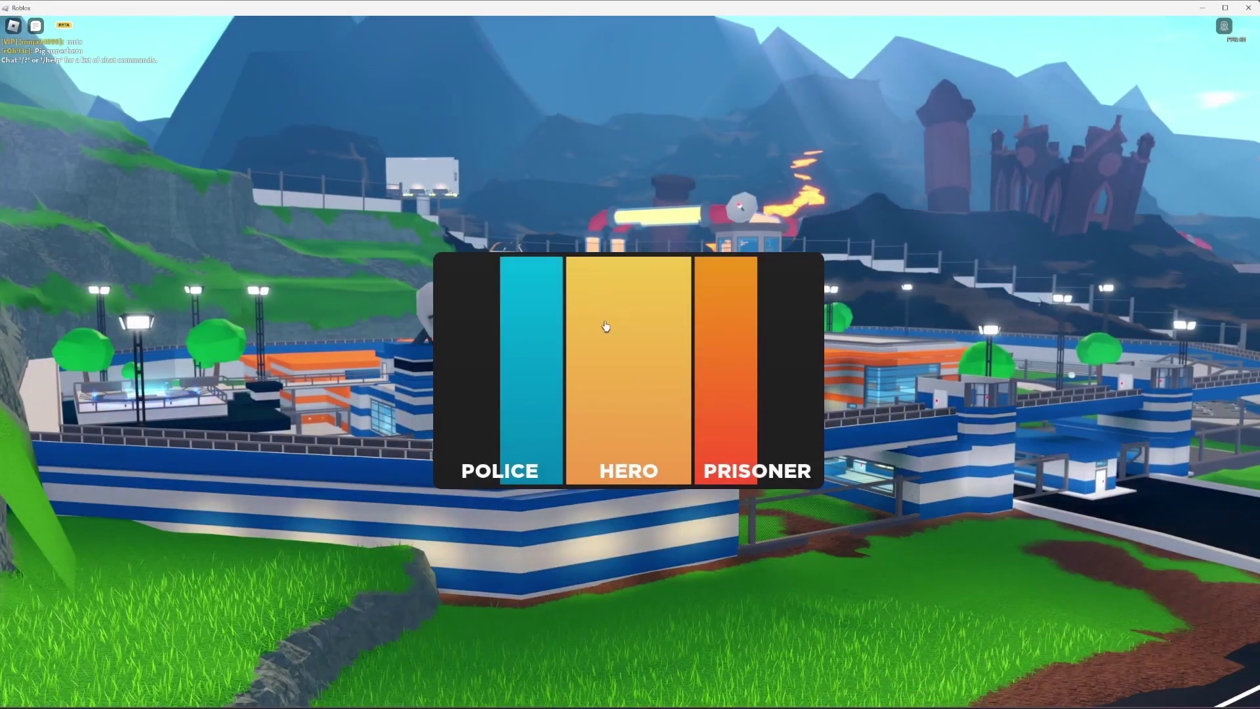
Join Mad City: Chapter 2 on the Hero team and dismiss the update announcement
{"action": "left_click", "coordinate": [626, 384]}
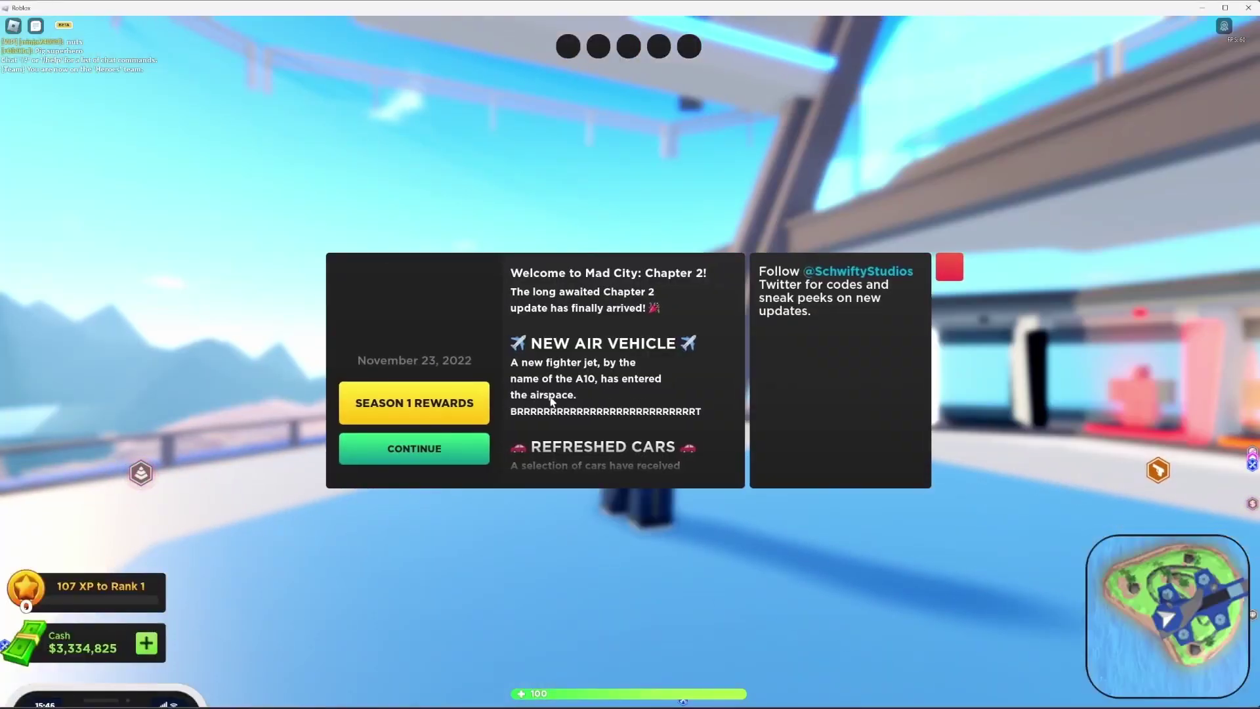
{"action": "left_click", "coordinate": [443, 448]}
{"action": "key", "text": "d"}
{"action": "key", "text": "s"}
{"action": "key", "text": "a"}
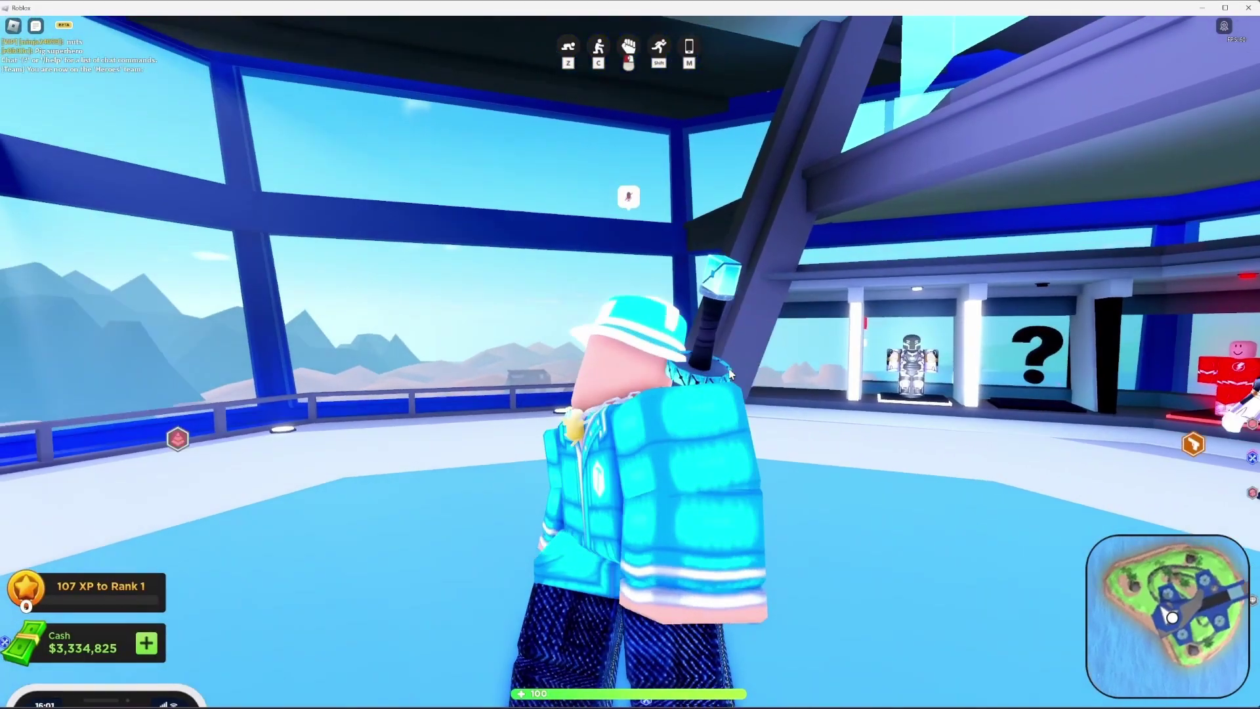
Walk to the hero suit displays in the base and equip the red lightning suit
{"action": "scroll", "coordinate": [731, 376], "scroll_direction": "down", "scroll_amount": 4}
{"action": "right_click_drag", "start_coordinate": [731, 375], "coordinate": [723, 367]}
{"action": "key", "text": "w"}
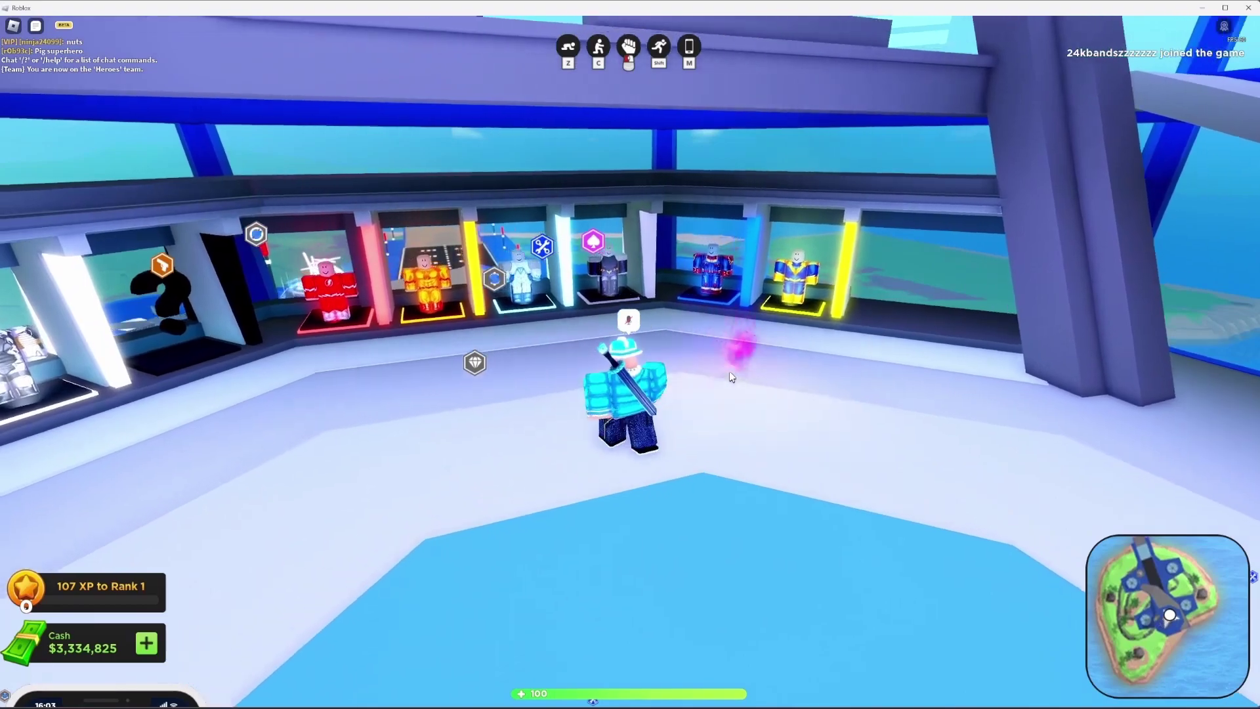
{"action": "key", "text": "w"}
{"action": "key", "text": "w"}
{"action": "key", "text": "e"}
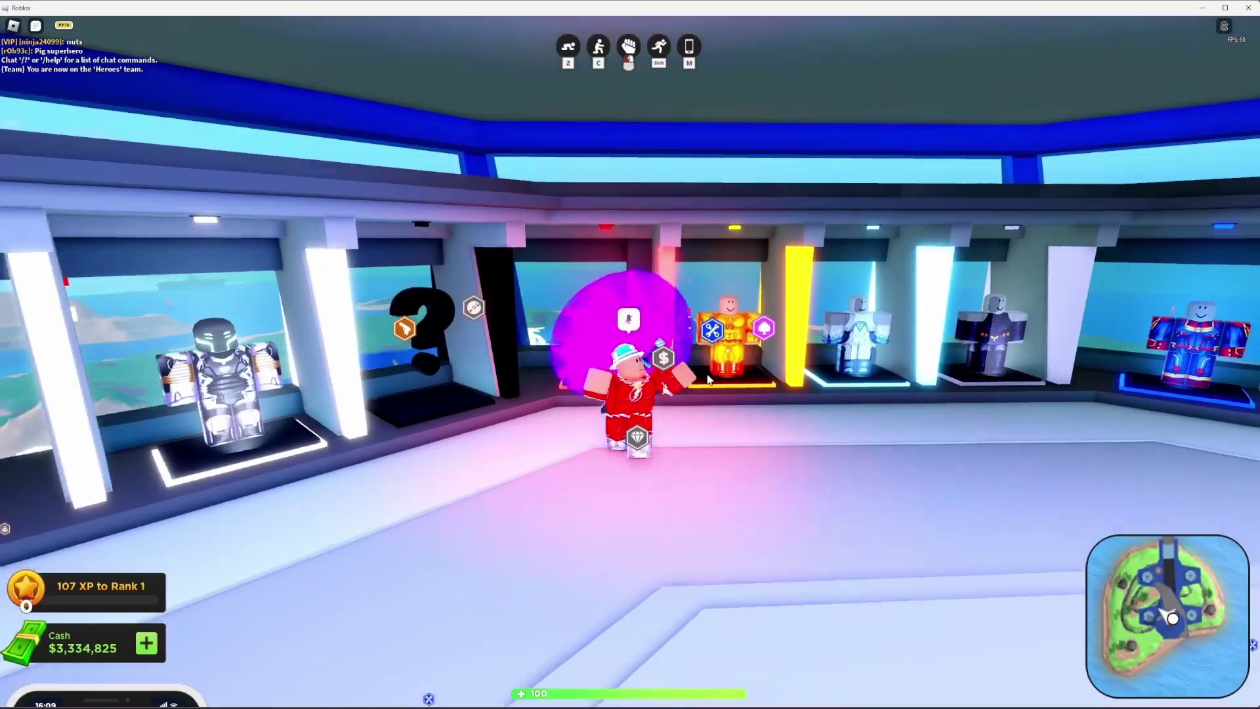
Leave the hero base and cross the water to the wooden boardwalk at the city's edge
{"action": "right_click_drag", "start_coordinate": [707, 374], "coordinate": [707, 380]}
{"action": "key", "text": "w"}
{"action": "key", "text": "space"}
{"action": "key", "text": "w"}
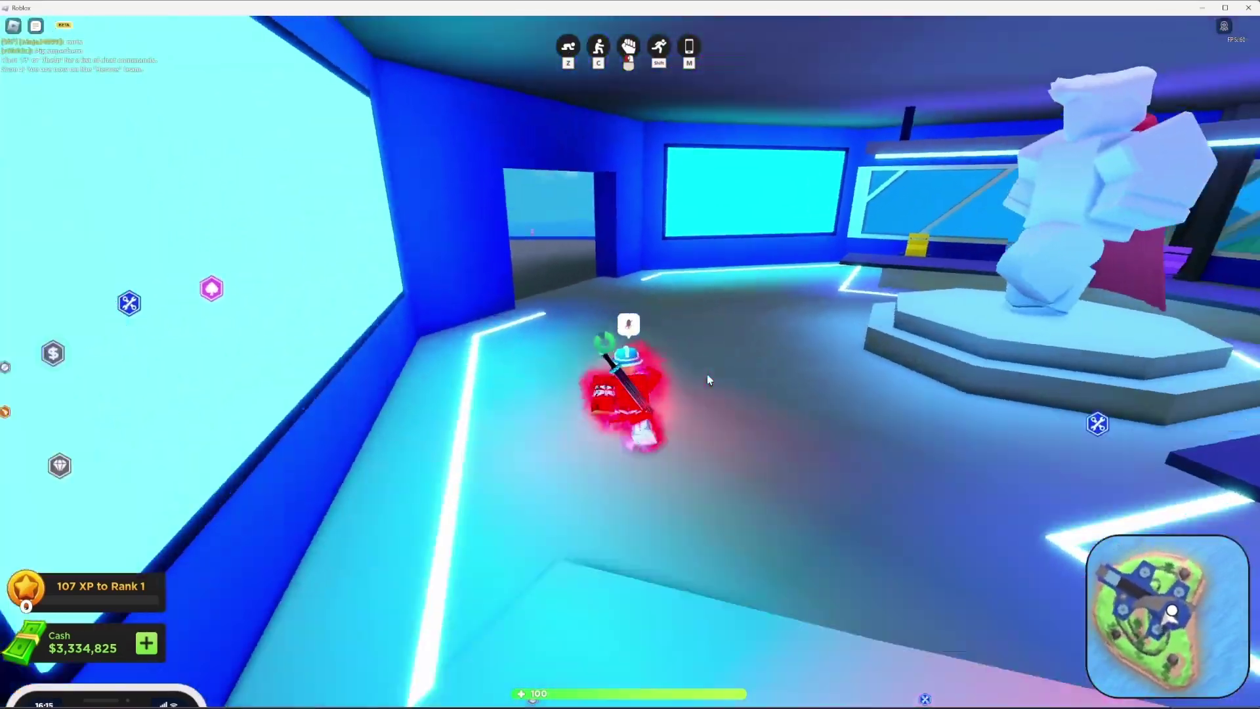
{"action": "right_click_drag", "start_coordinate": [706, 380], "coordinate": [706, 380]}
{"action": "key", "text": "w"}
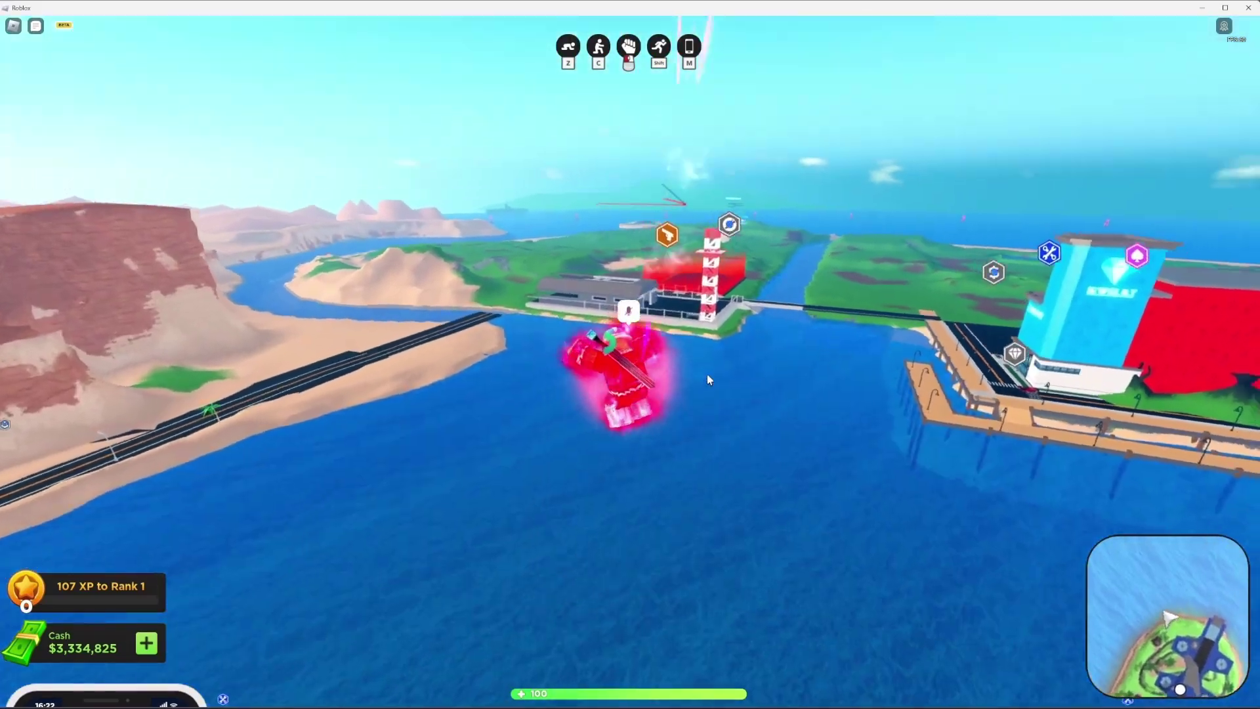
{"action": "key", "text": "w"}
{"action": "right_click_drag", "start_coordinate": [708, 376], "coordinate": [708, 376]}
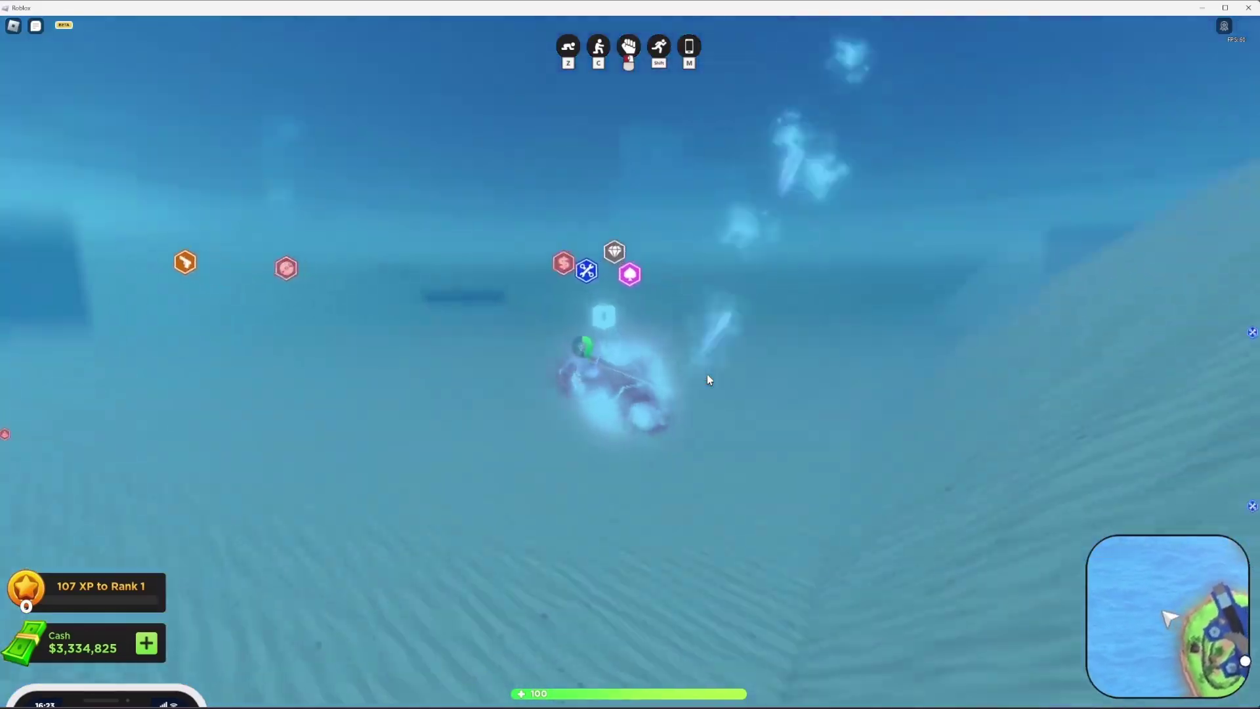
{"action": "right_click_drag", "start_coordinate": [707, 376], "coordinate": [707, 376]}
{"action": "key", "text": "w"}
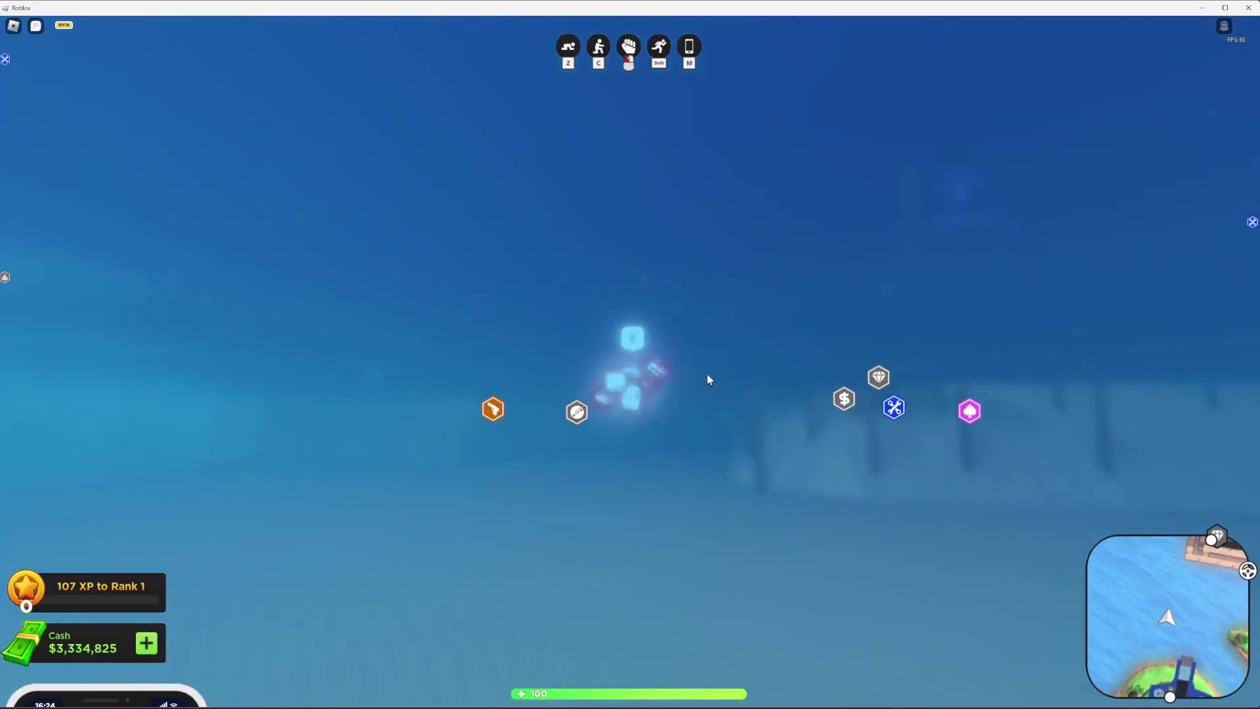
{"action": "right_click_drag", "start_coordinate": [708, 380], "coordinate": [718, 379]}
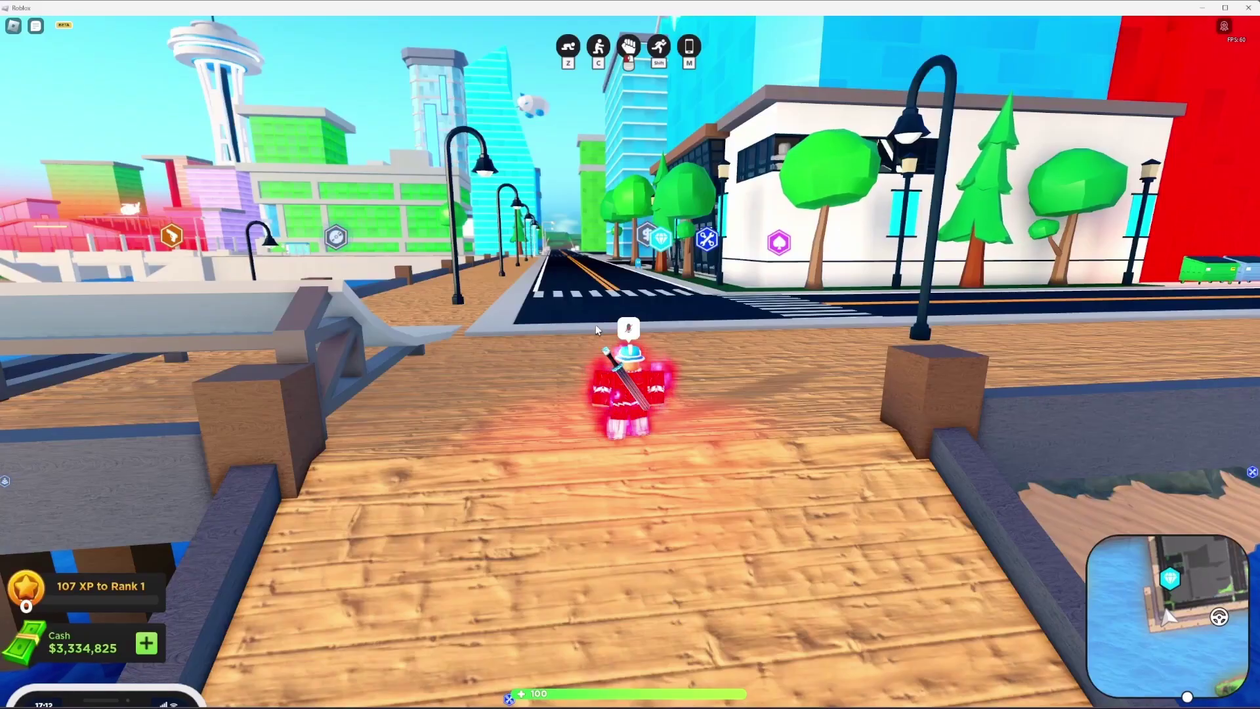
Run from the boardwalk along the waterfront road to examine how the city's streets are laid out
{"action": "key", "text": "w"}
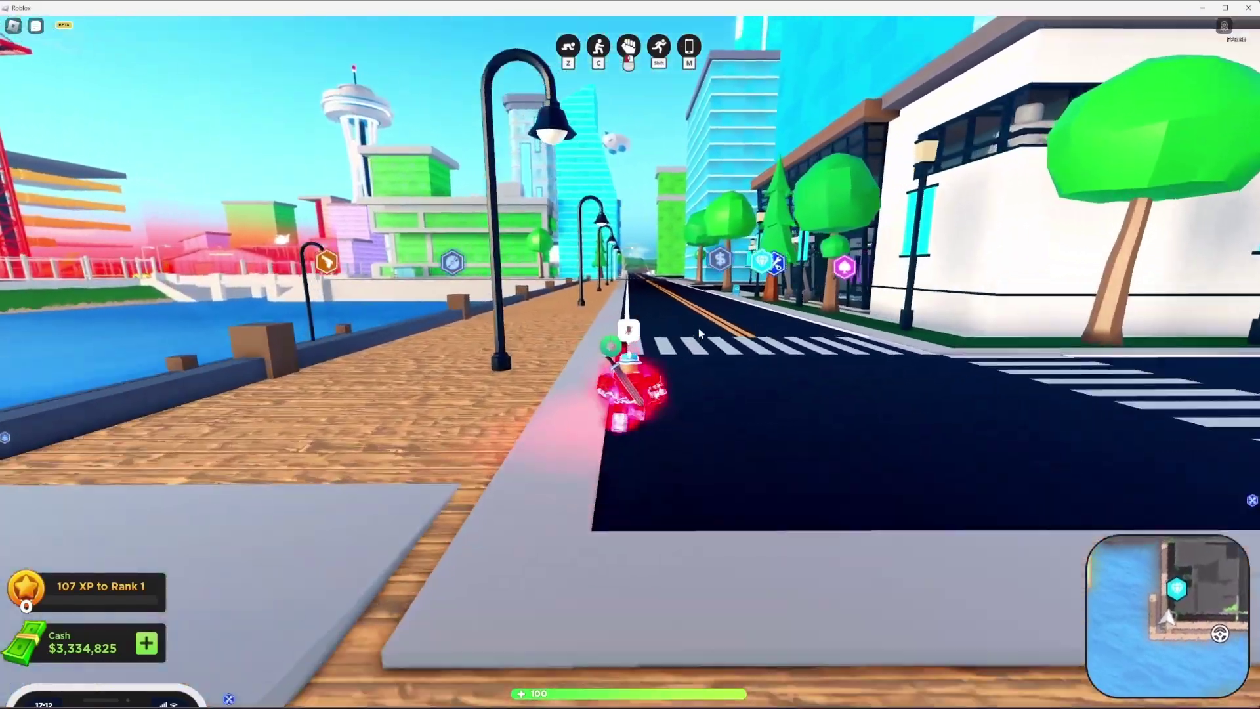
{"action": "key", "text": "w"}
{"action": "key", "text": "shift"}
{"action": "right_click_drag", "start_coordinate": [686, 337], "coordinate": [686, 338]}
{"action": "key", "text": "a"}
{"action": "key", "text": "w"}
{"action": "key", "text": "w"}
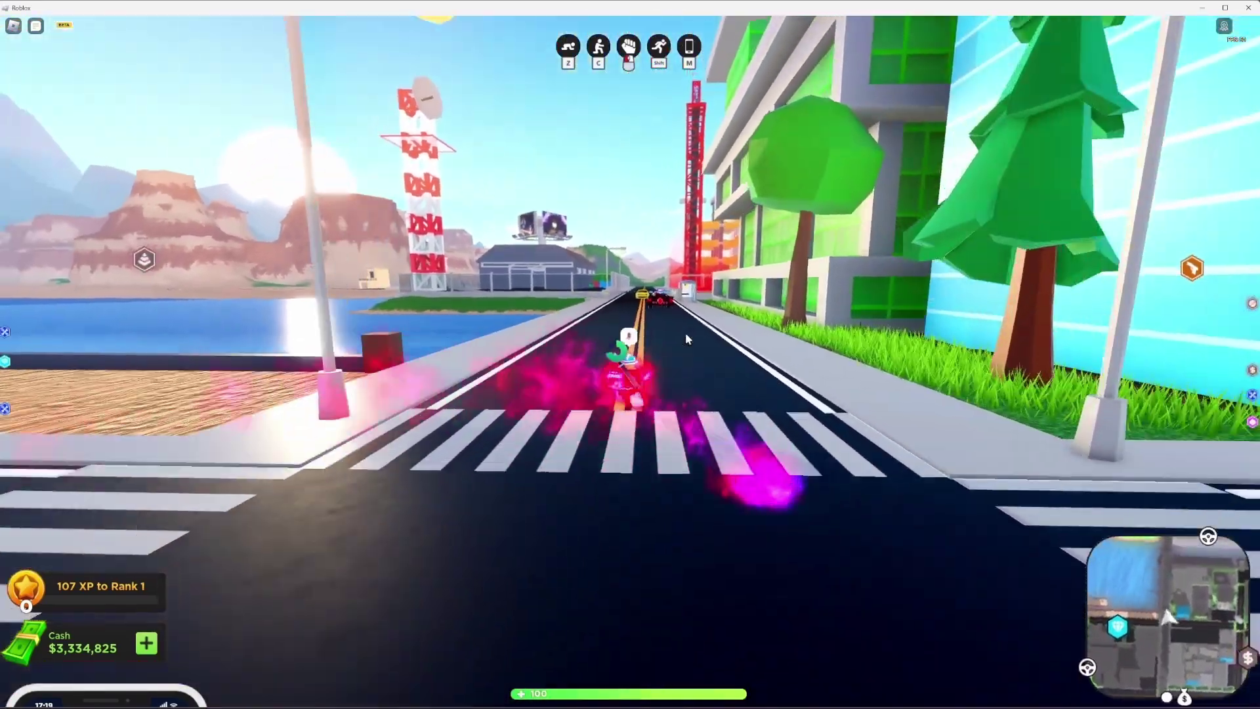
{"action": "key", "text": "w"}
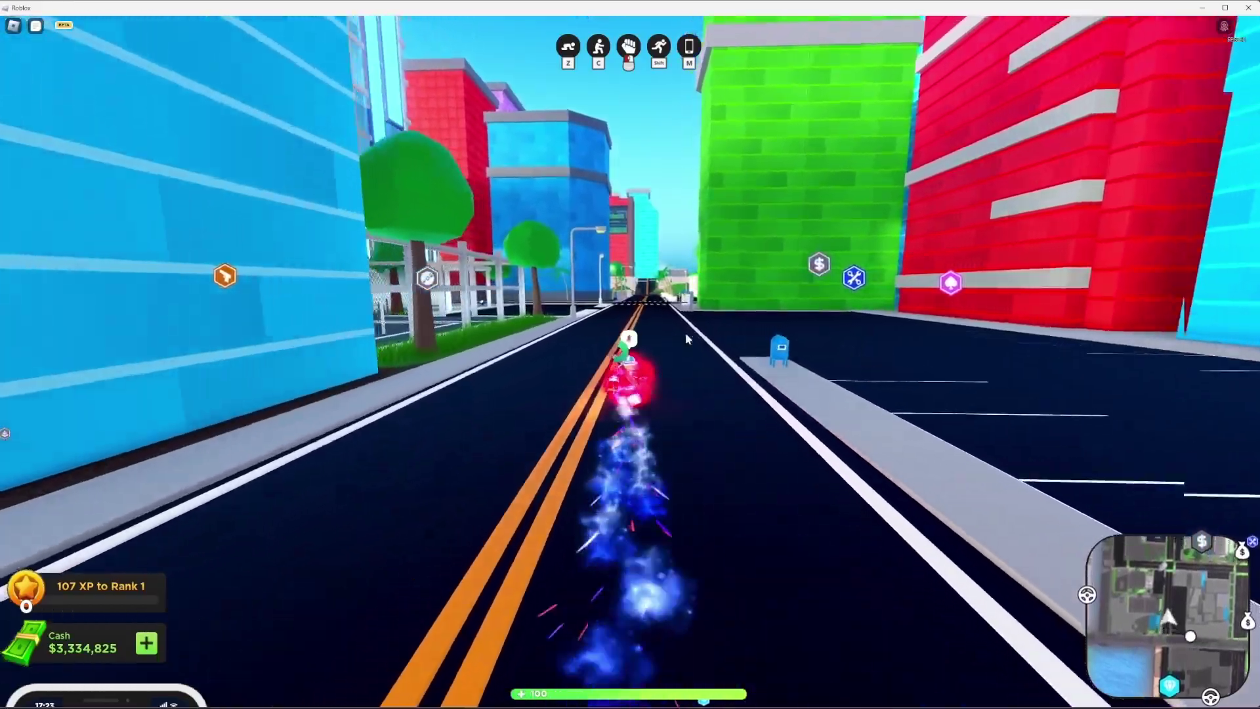
Run through the downtown streets past the bank and the emergency building to the park with the white statues
{"action": "key", "text": "w"}
{"action": "right_click_drag", "start_coordinate": [686, 338], "coordinate": [686, 338]}
{"action": "key", "text": "w"}
{"action": "key", "text": "w"}
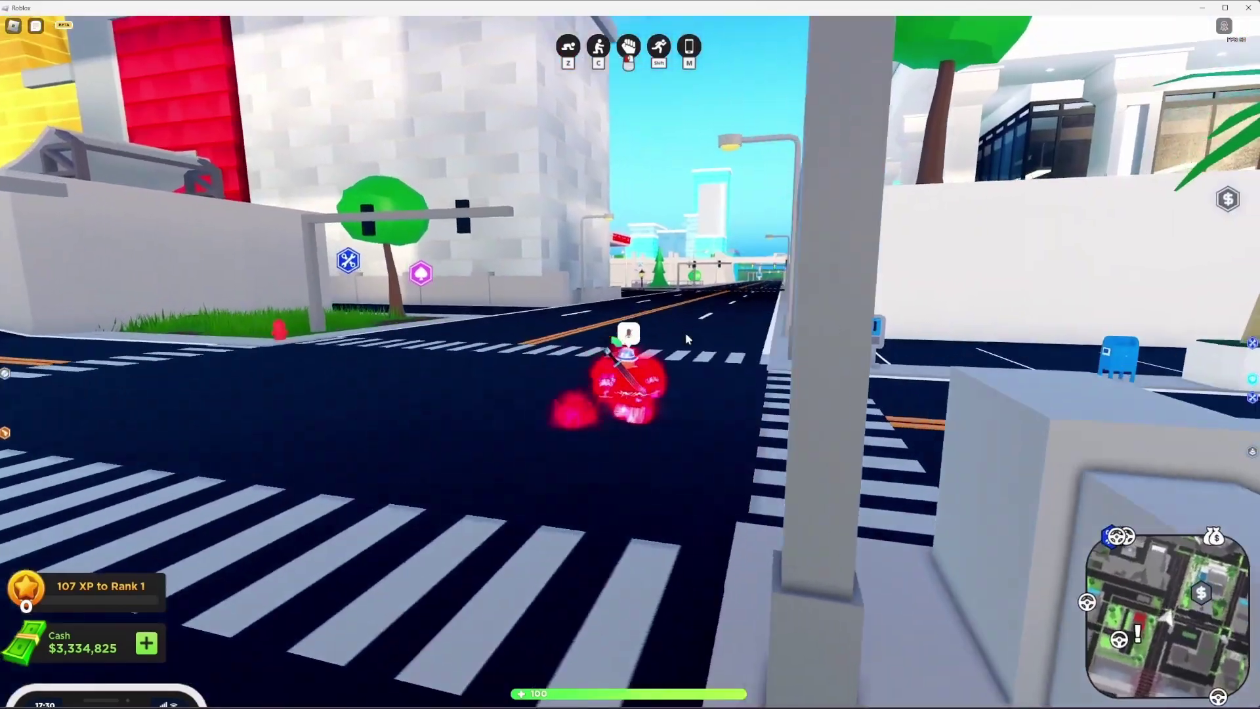
{"action": "key", "text": "w"}
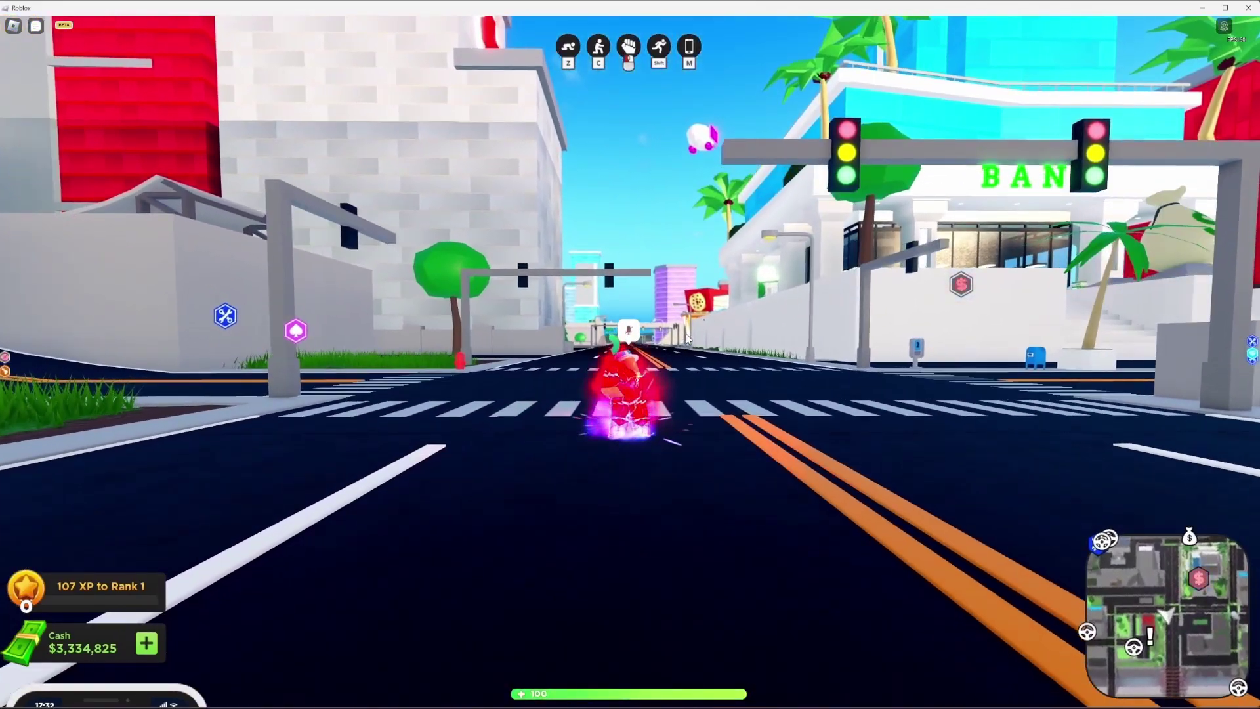
{"action": "key", "text": "w"}
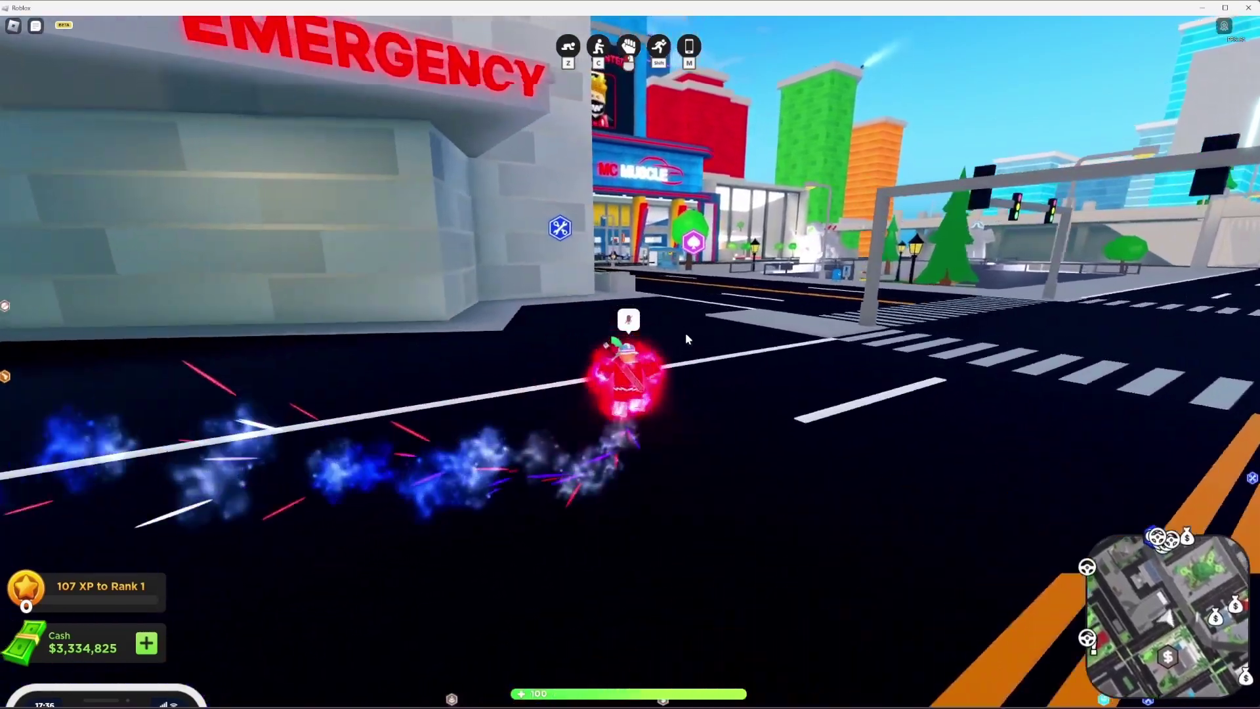
{"action": "key", "text": "w"}
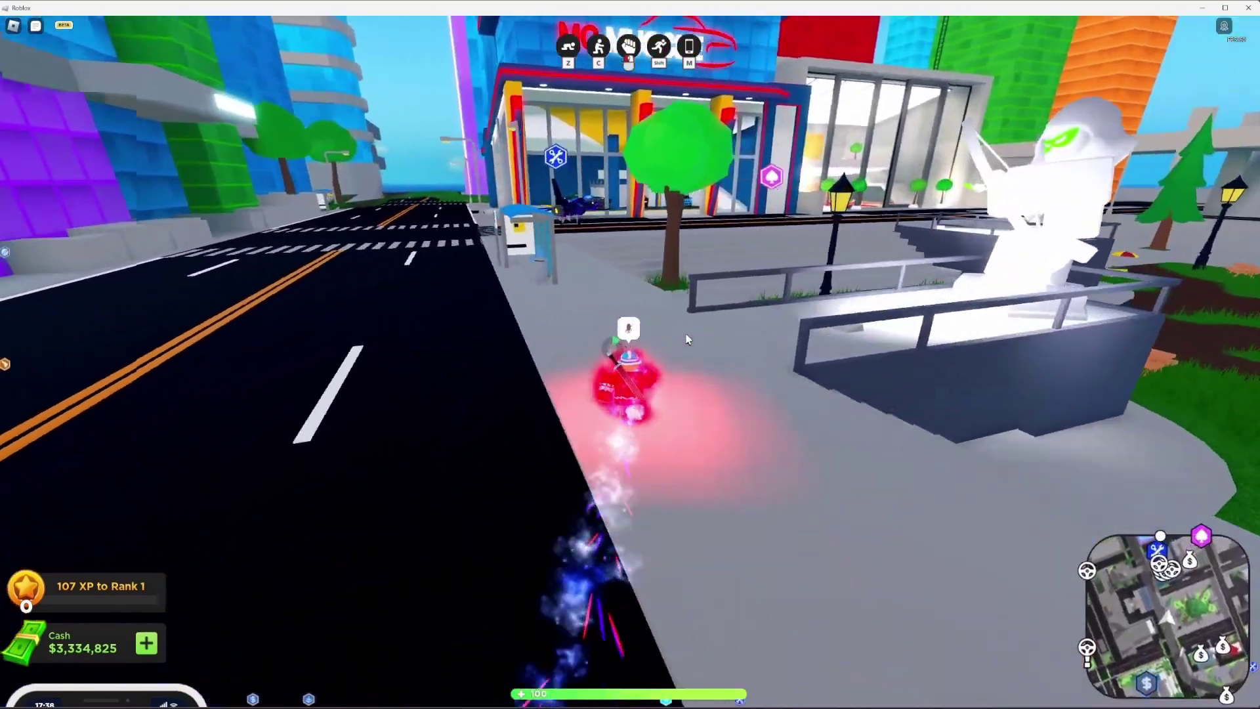
{"action": "key", "text": "w"}
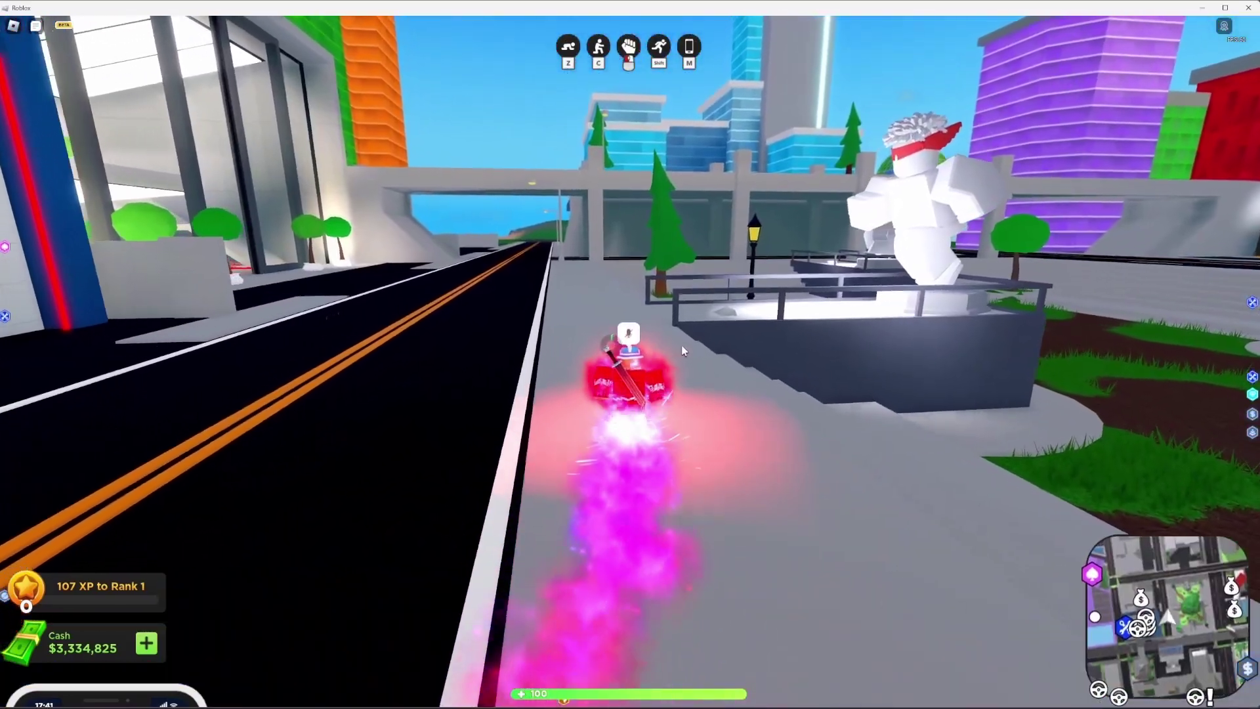
{"action": "key", "text": "w"}
{"action": "right_click_drag", "start_coordinate": [681, 345], "coordinate": [648, 340]}
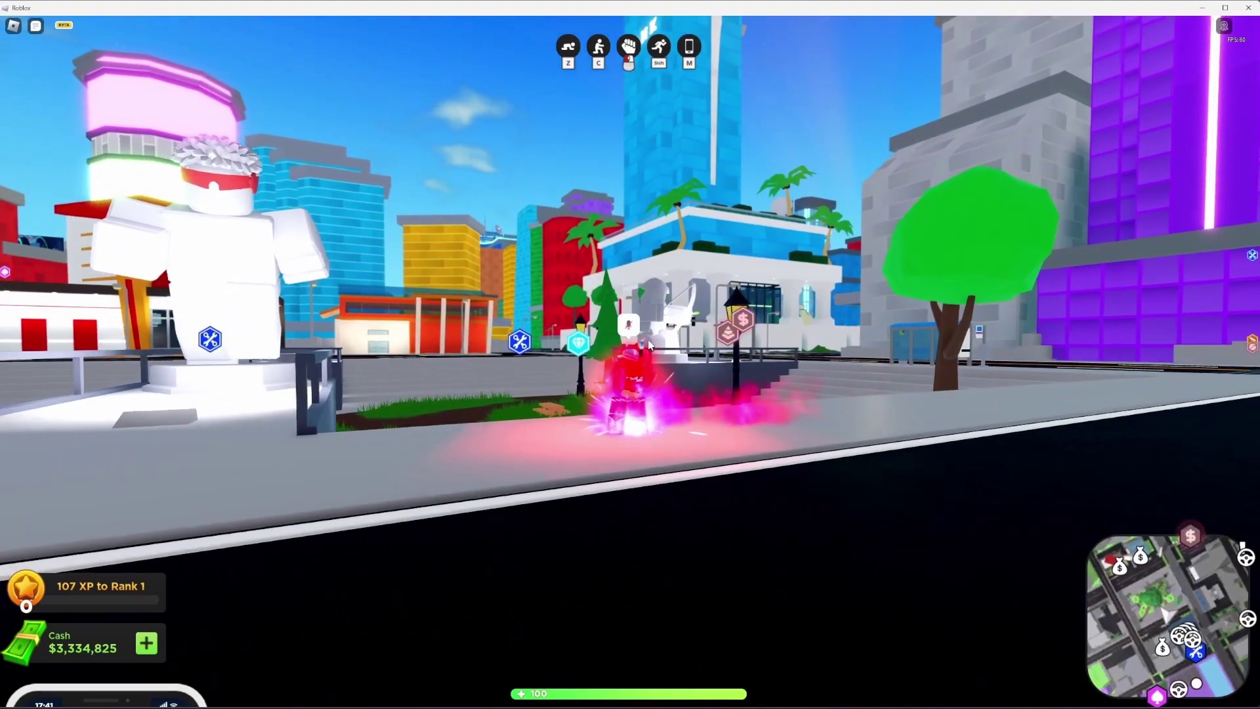
Turn the character to face the camera on the sidewalk beside the statue park
{"action": "key", "text": "s"}
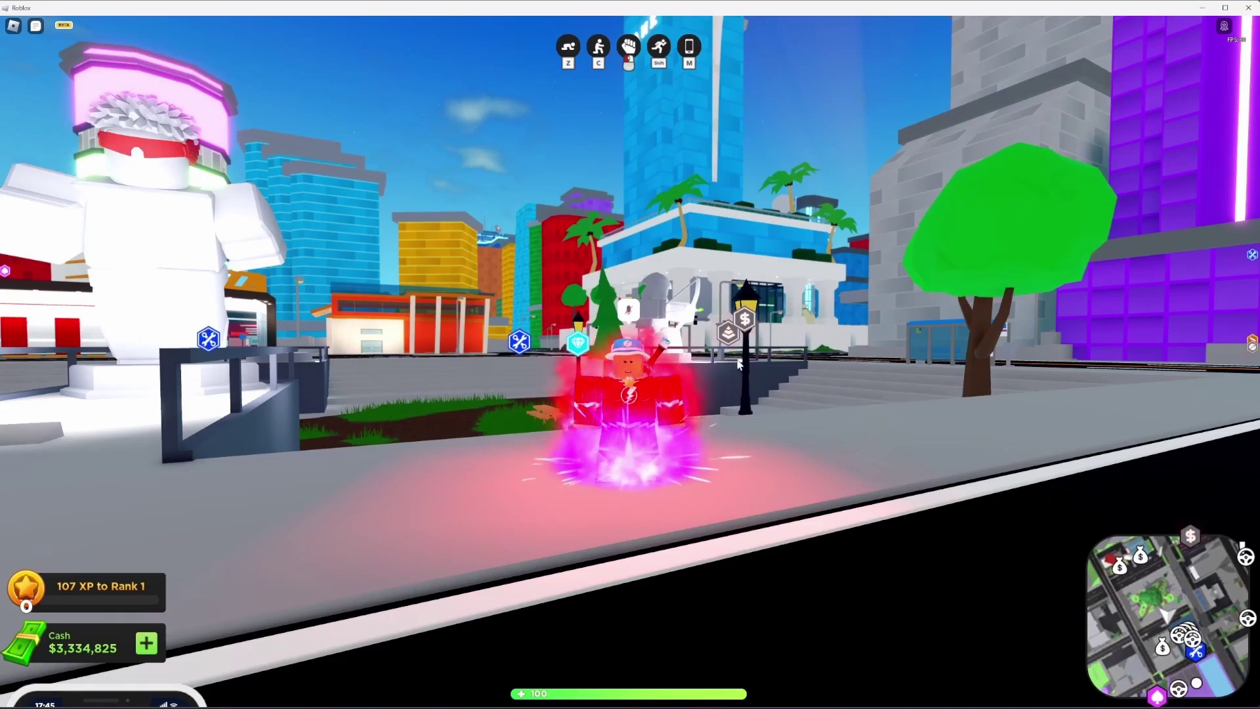
{"action": "key", "text": "w"}
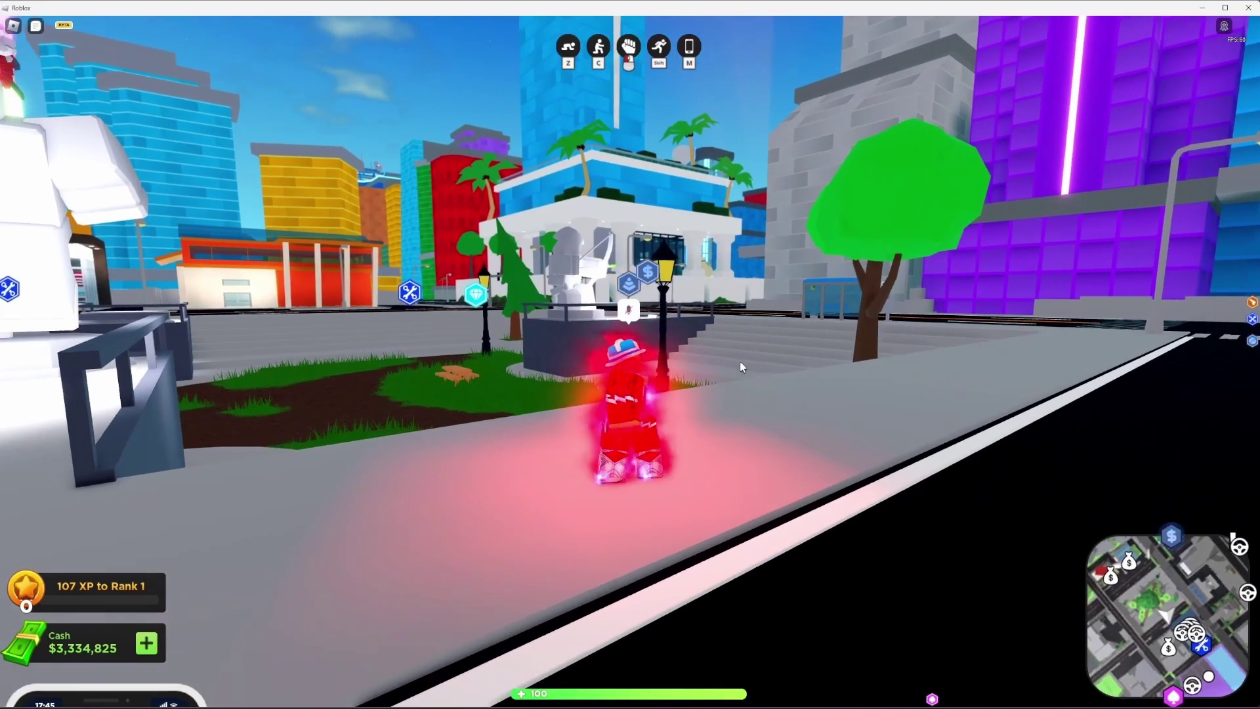
{"action": "key", "text": "a"}
{"action": "key", "text": "s"}
{"action": "scroll", "coordinate": [741, 368], "scroll_direction": "up", "scroll_amount": 2}
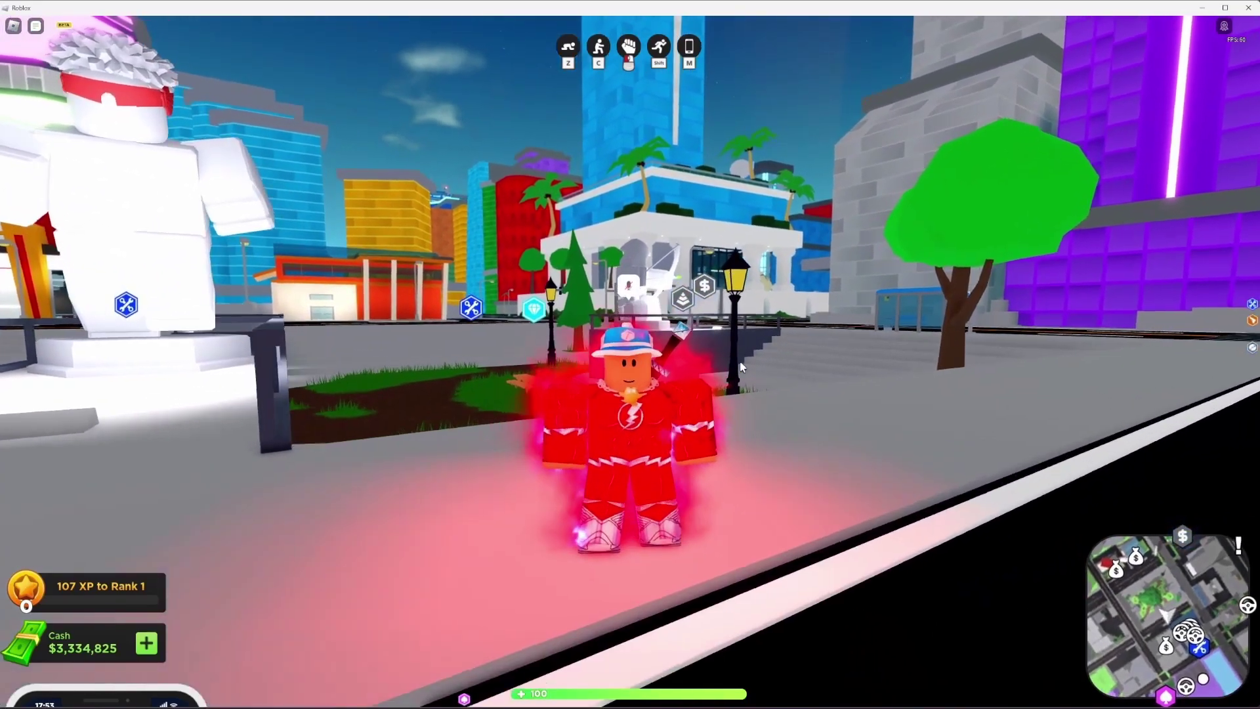
{"action": "key", "text": "s"}
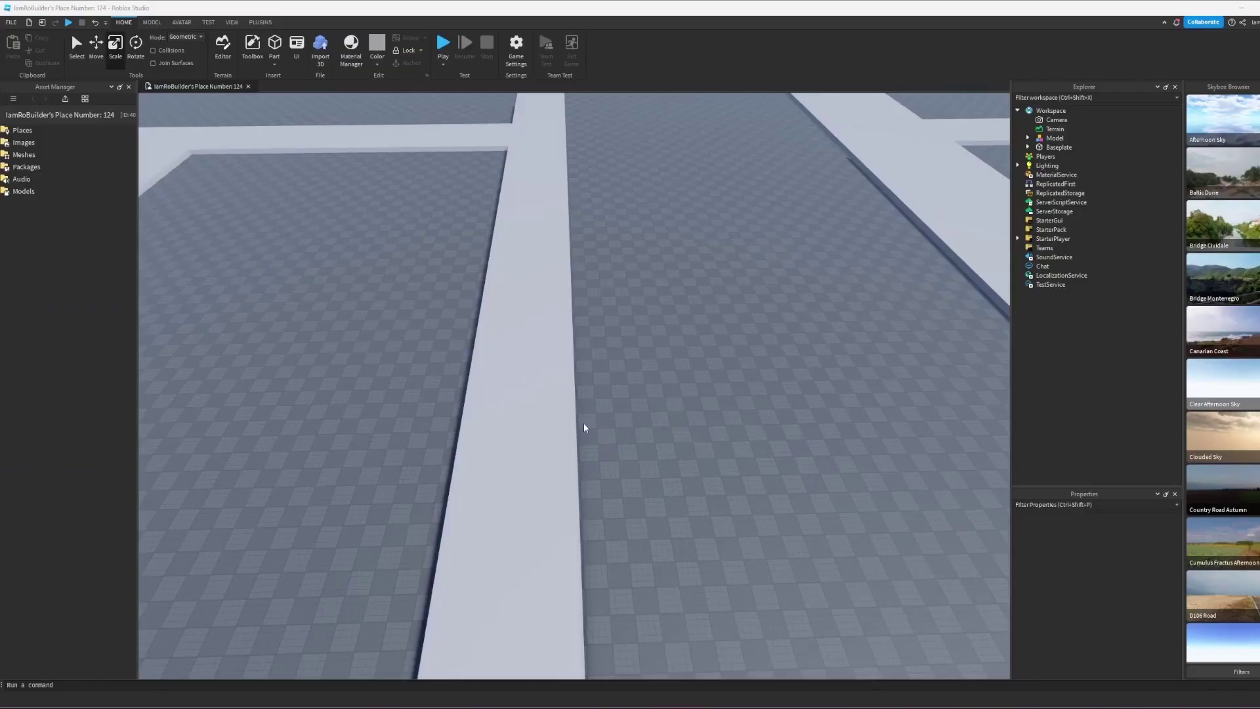
Switch to Roblox Studio and examine the whole city road layout from above
{"action": "right_click_drag", "start_coordinate": [584, 423], "coordinate": [589, 412]}
{"action": "scroll", "coordinate": [589, 412], "scroll_direction": "down", "scroll_amount": 6}
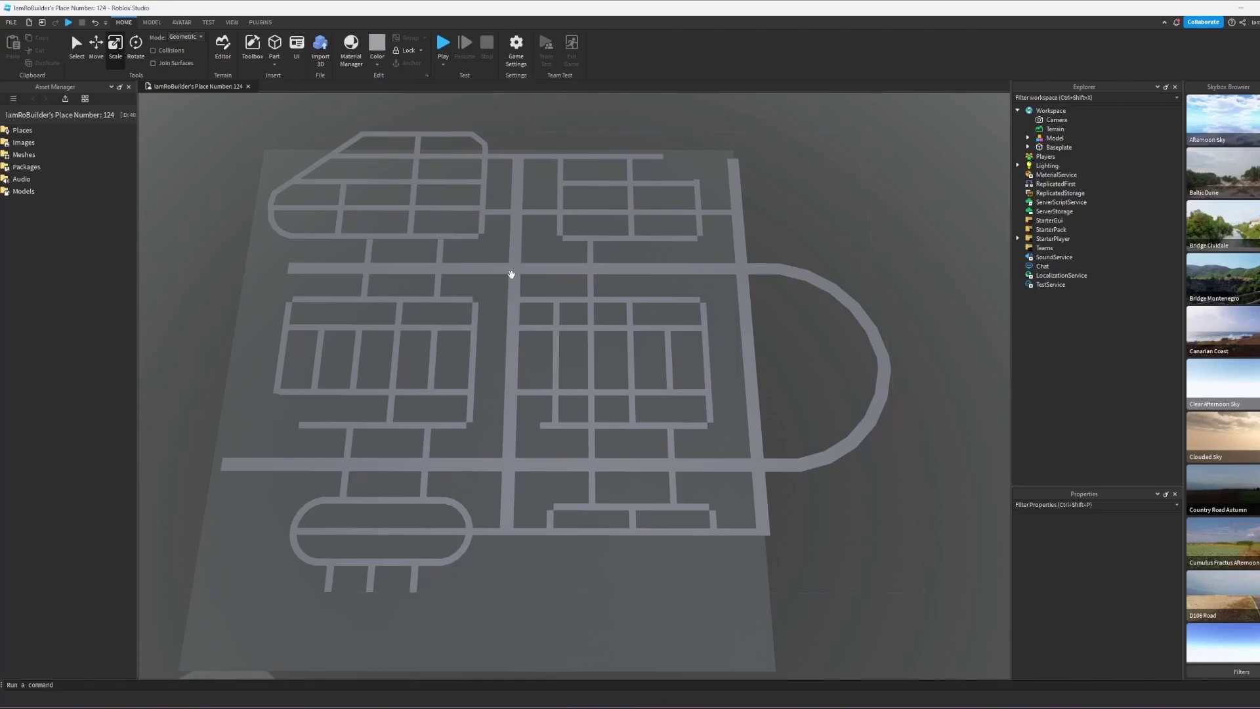
Examine the main and side roads up close and the whole street layout from above
{"action": "scroll", "coordinate": [477, 366], "scroll_direction": "up", "scroll_amount": 10}
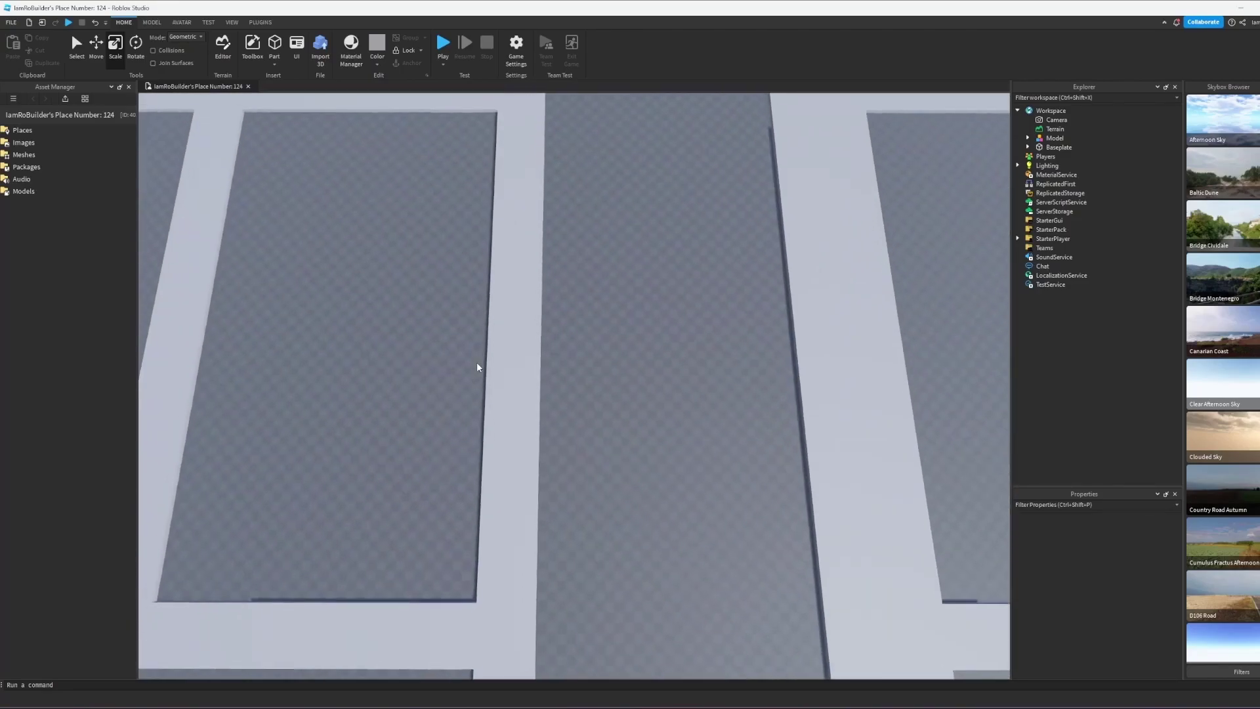
{"action": "scroll", "coordinate": [477, 363], "scroll_direction": "up", "scroll_amount": 10}
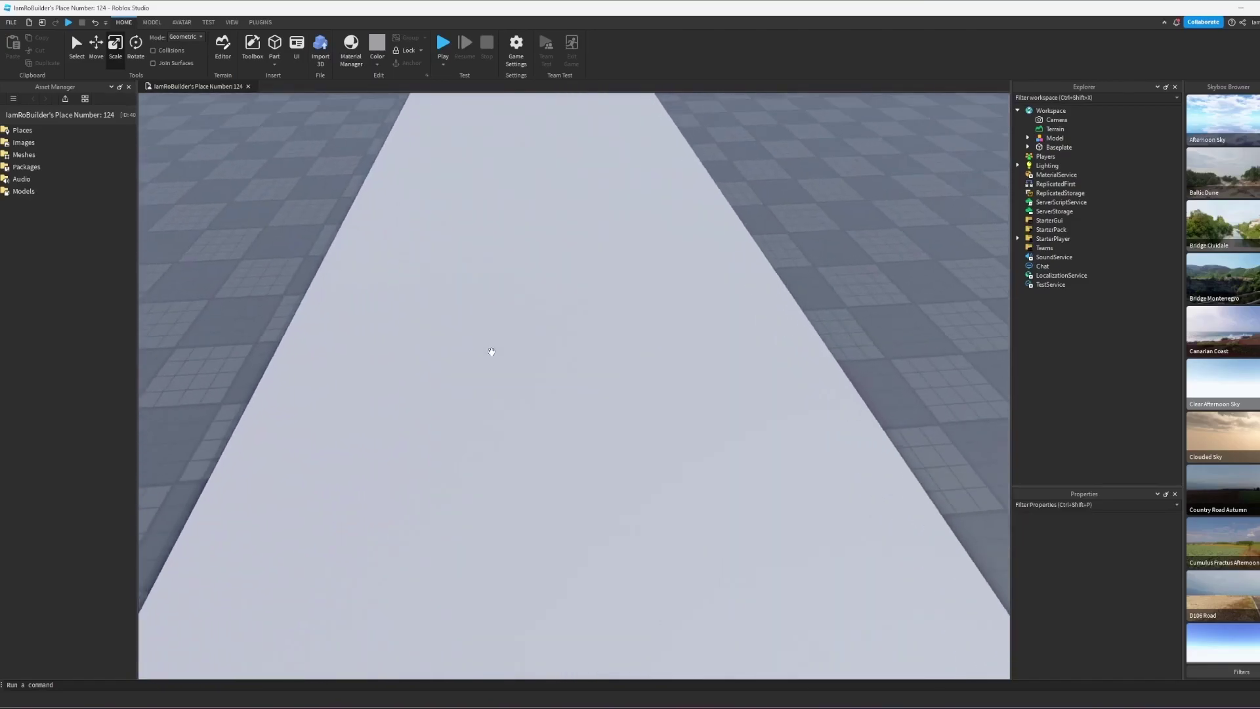
{"action": "right_click_drag", "start_coordinate": [491, 352], "coordinate": [491, 353]}
{"action": "scroll", "coordinate": [491, 352], "scroll_direction": "down", "scroll_amount": 8}
{"action": "scroll", "coordinate": [491, 352], "scroll_direction": "down", "scroll_amount": 5}
{"action": "scroll", "coordinate": [491, 352], "scroll_direction": "up", "scroll_amount": 8}
{"action": "scroll", "coordinate": [491, 353], "scroll_direction": "down", "scroll_amount": 8}
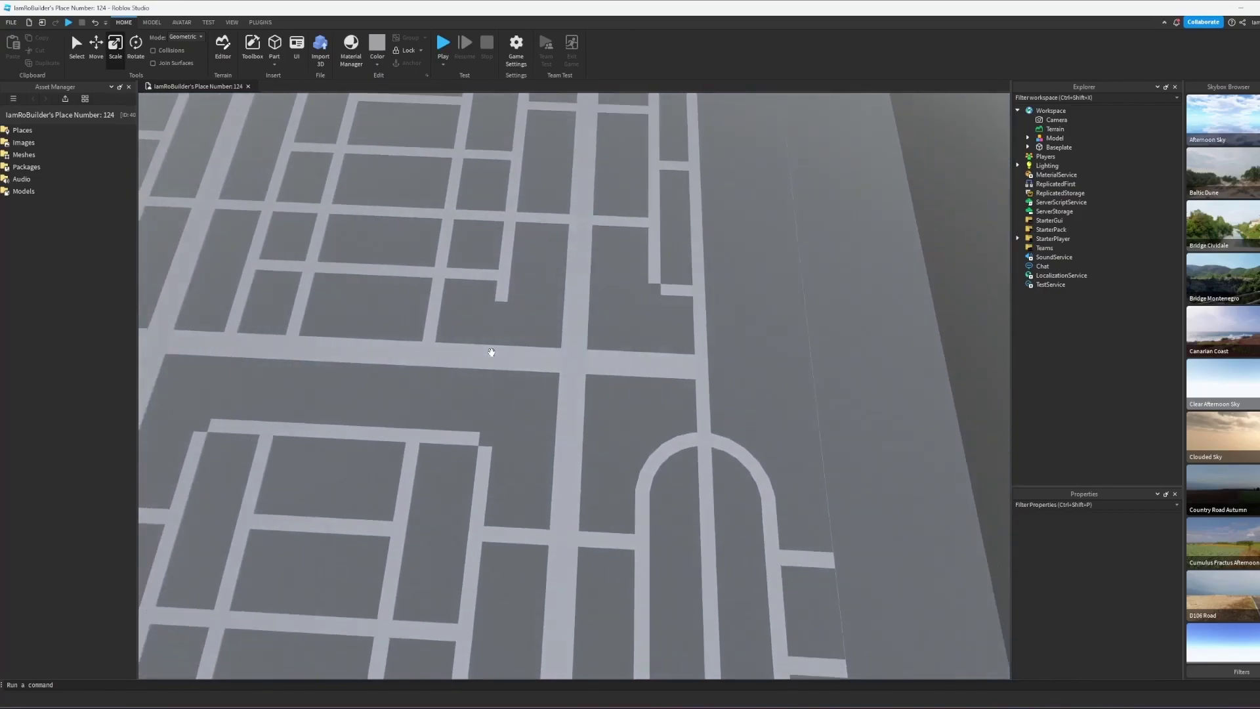
{"action": "scroll", "coordinate": [492, 353], "scroll_direction": "down", "scroll_amount": 5}
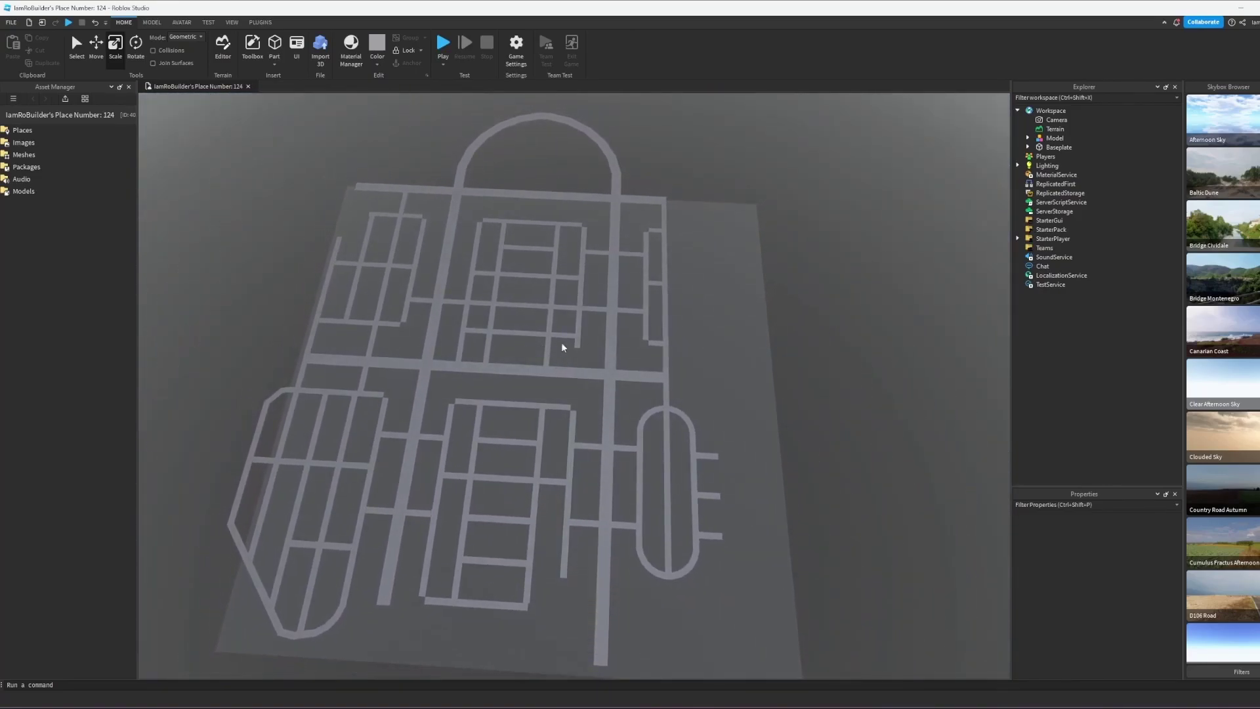
Select the road model, pick a single wide main road inside it, and clear the selection
{"action": "right_click_drag", "start_coordinate": [590, 265], "coordinate": [589, 265]}
{"action": "mouse_move", "coordinate": [596, 301]}
{"action": "left_mouse_down"}
{"action": "mouse_move", "coordinate": [621, 343]}
{"action": "mouse_move", "coordinate": [632, 332]}
{"action": "mouse_move", "coordinate": [598, 301]}
{"action": "left_mouse_up"}
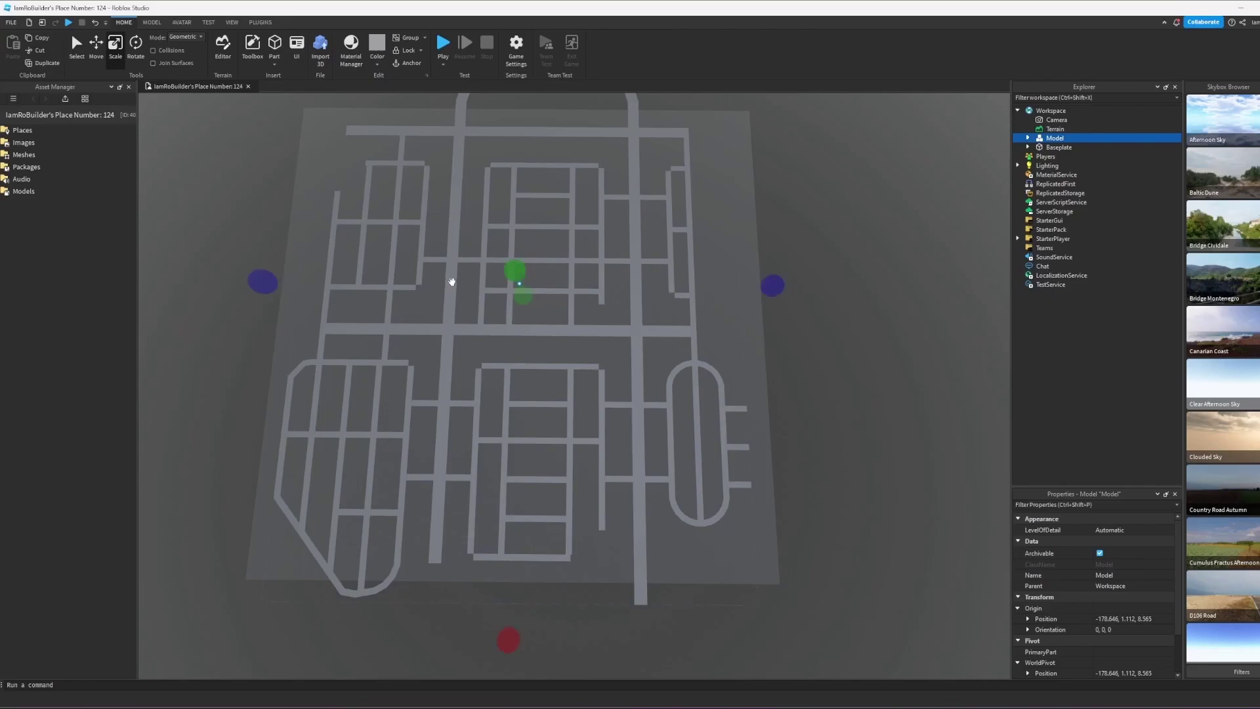
{"action": "left_click", "coordinate": [453, 236], "text": "alt"}
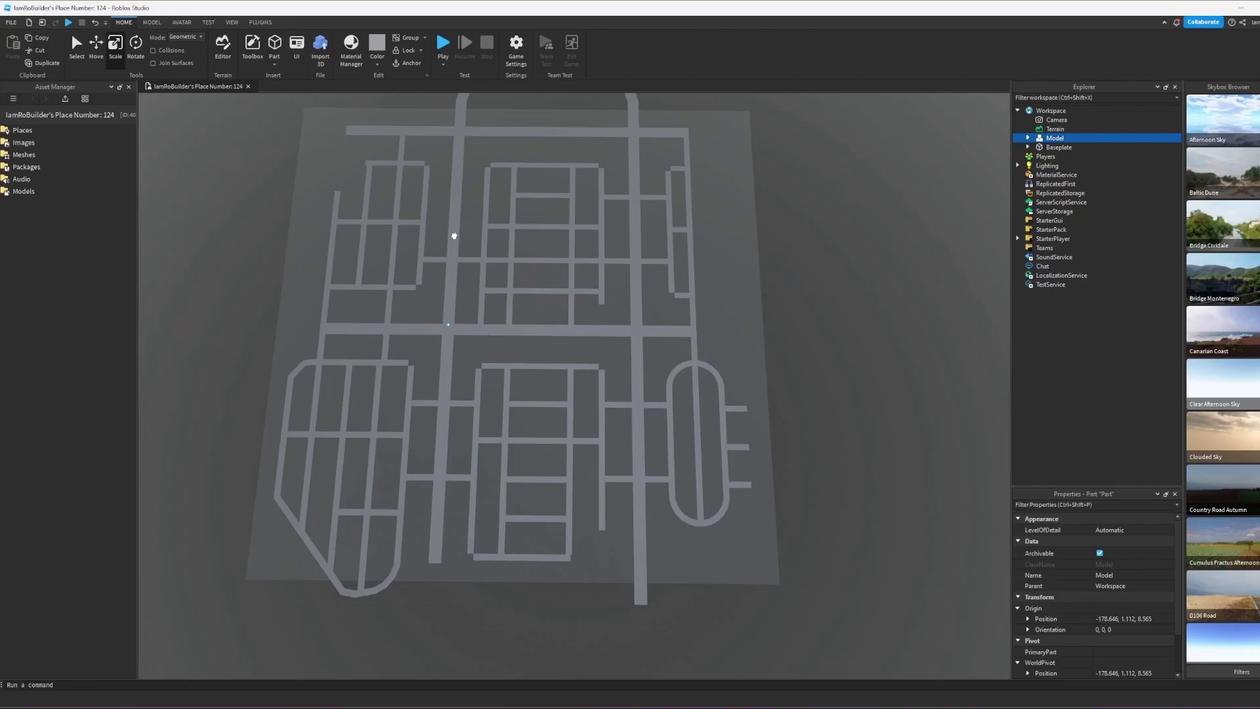
{"action": "left_click", "coordinate": [261, 219]}
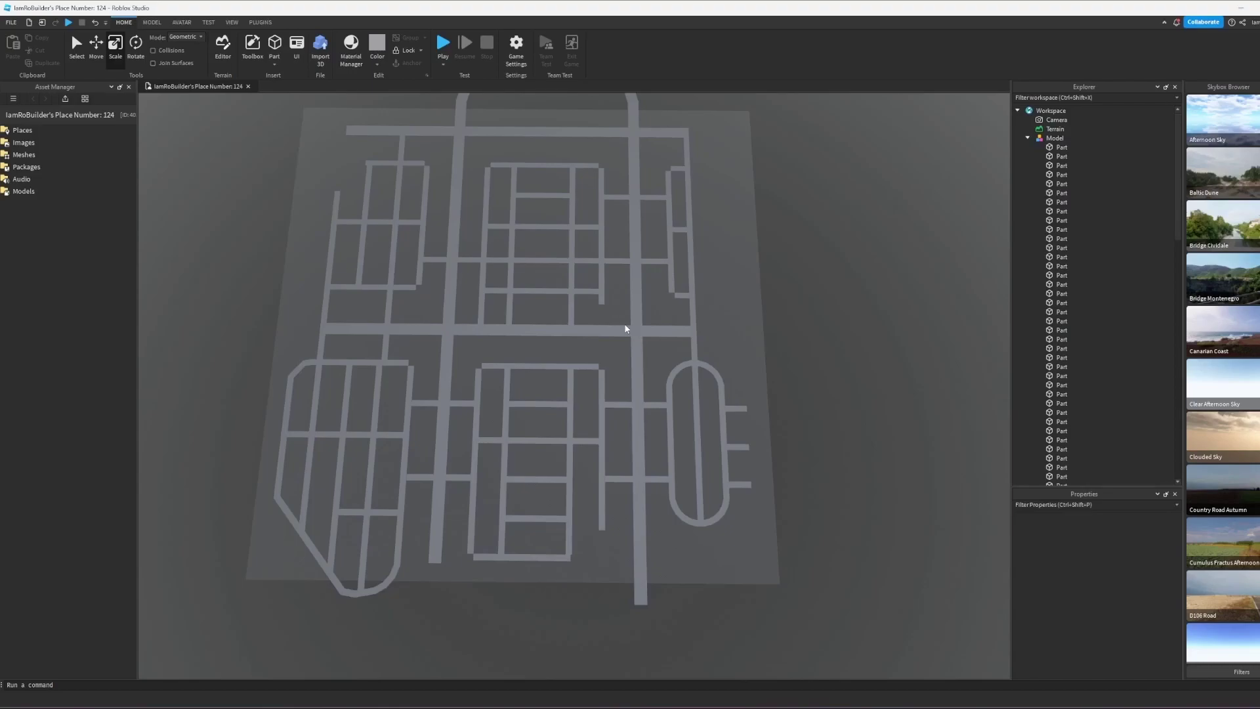
Fly over the blocked-out road network to examine how the street grid connects
{"action": "right_click_drag", "start_coordinate": [664, 363], "coordinate": [665, 368]}
{"action": "key", "text": "w"}
{"action": "key", "text": "w"}
{"action": "key", "text": "w"}
{"action": "key", "text": "w"}
{"action": "key", "text": "w"}
{"action": "scroll", "coordinate": [664, 365], "scroll_direction": "down", "scroll_amount": 5}
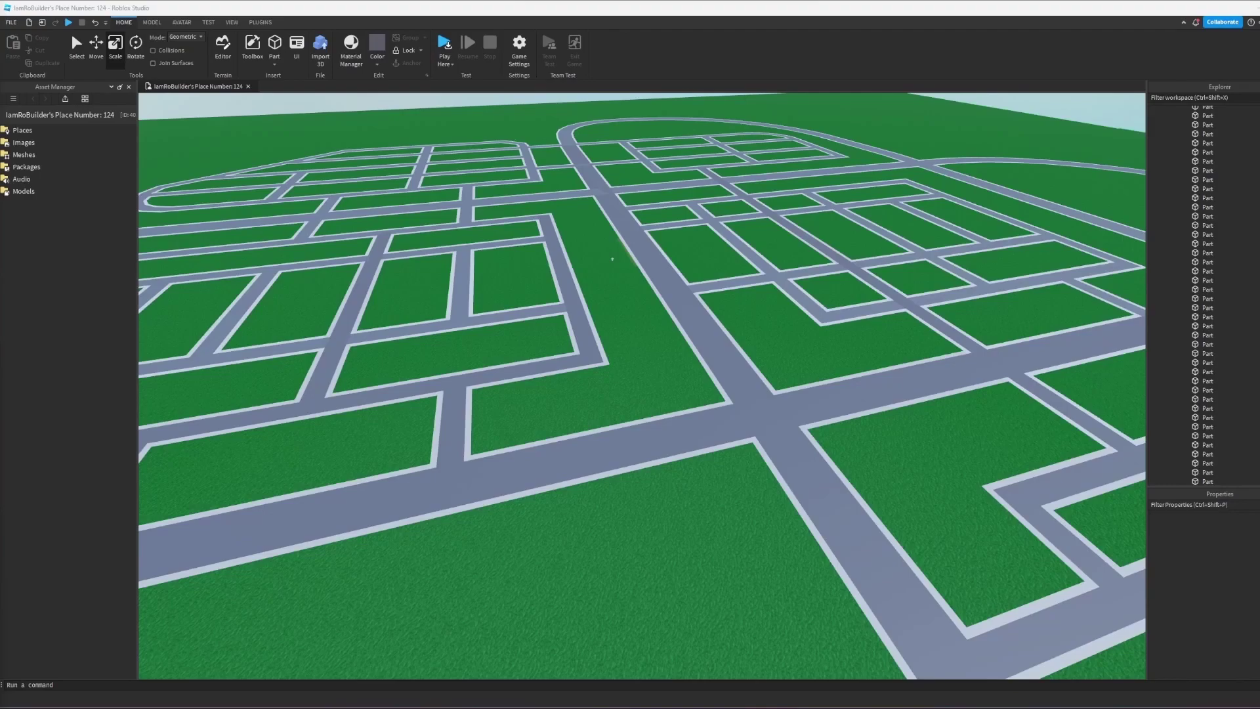
Examine the expanded road layout with sidewalks on grass terrain, including the curved outer loop roads
{"action": "left_click_drag", "start_coordinate": [1259, 16], "coordinate": [1259, 15]}
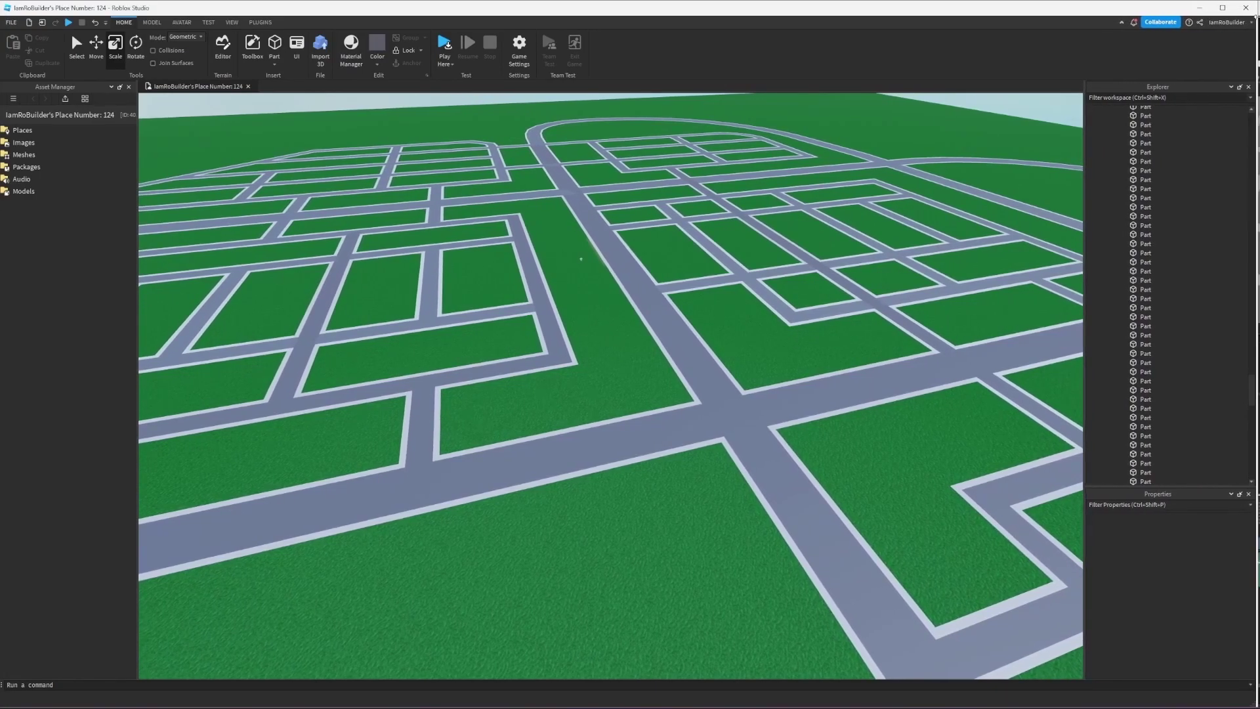
{"action": "key", "text": "s"}
{"action": "right_click_drag", "start_coordinate": [810, 323], "coordinate": [813, 324]}
{"action": "scroll", "coordinate": [814, 329], "scroll_direction": "down", "scroll_amount": 10}
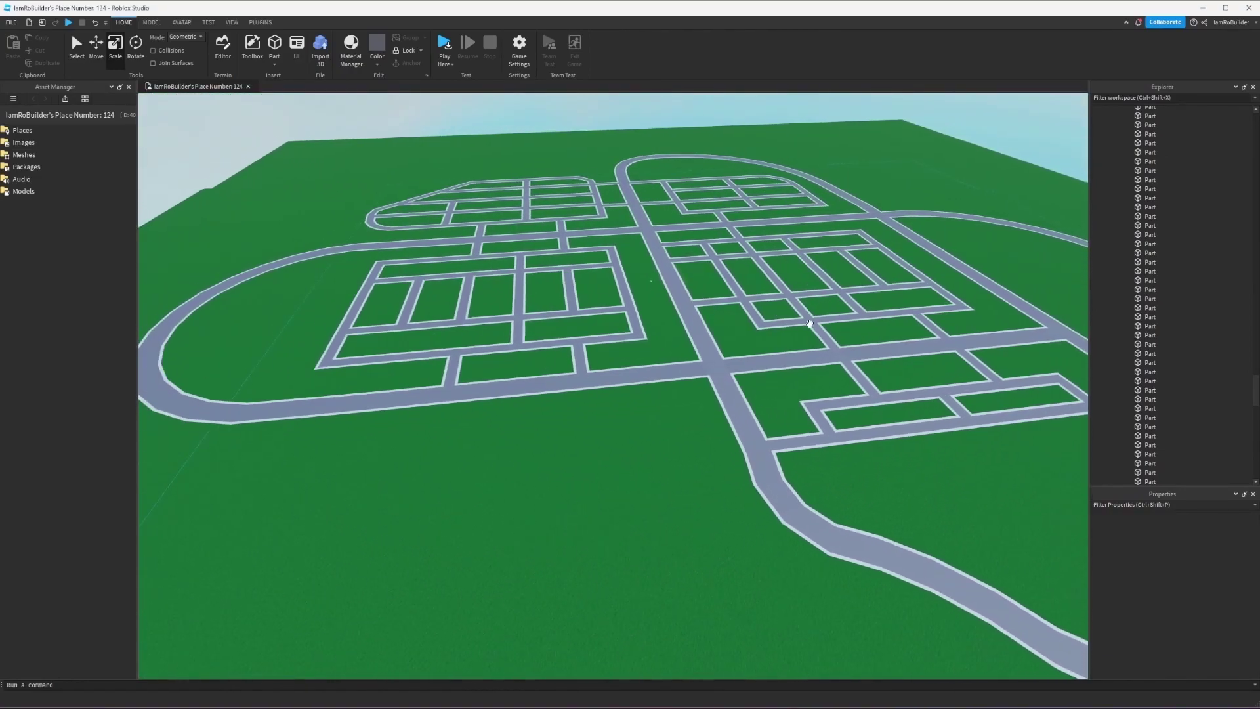
{"action": "key", "text": "d"}
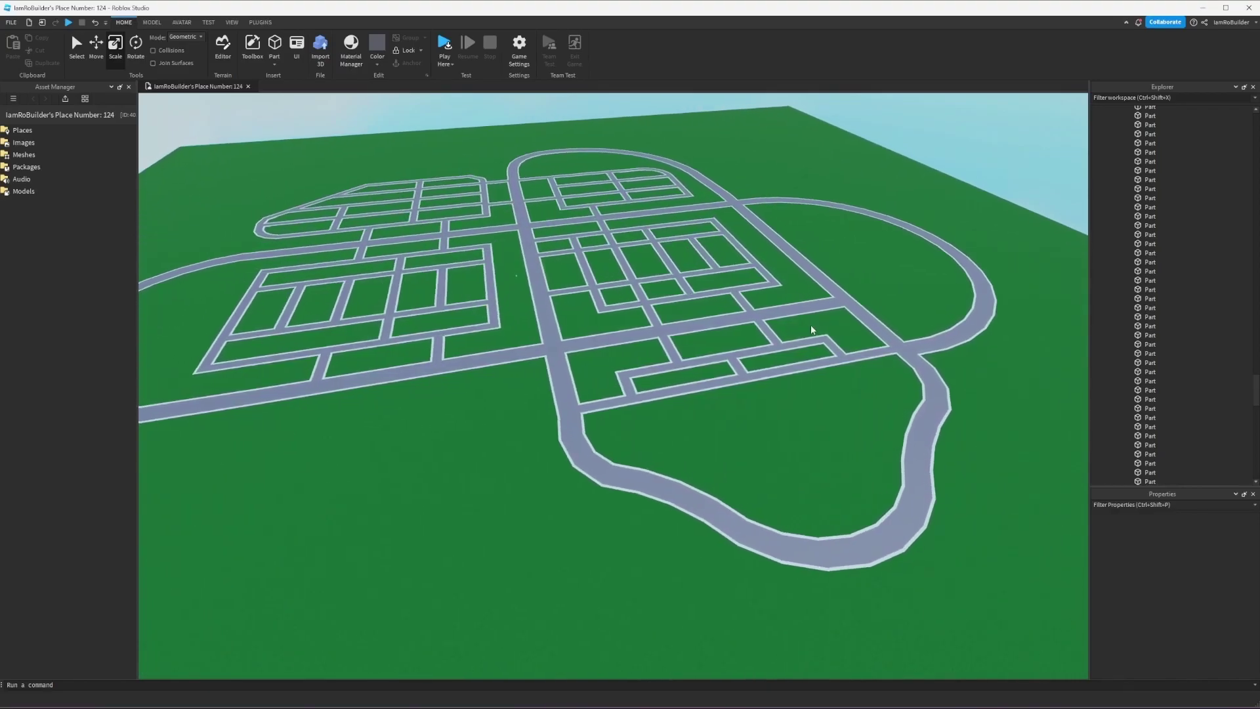
{"action": "scroll", "coordinate": [784, 330], "scroll_direction": "up", "scroll_amount": 5}
{"action": "scroll", "coordinate": [785, 329], "scroll_direction": "up", "scroll_amount": 6}
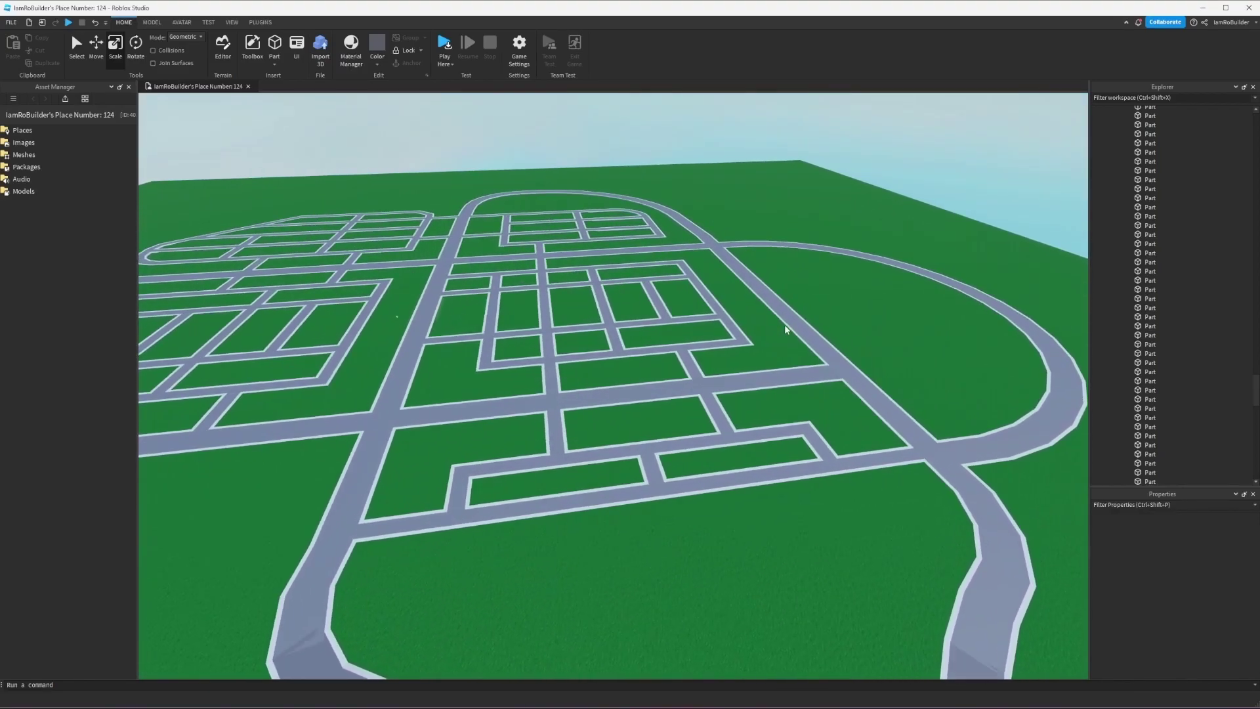
{"action": "scroll", "coordinate": [784, 329], "scroll_direction": "up", "scroll_amount": 10}
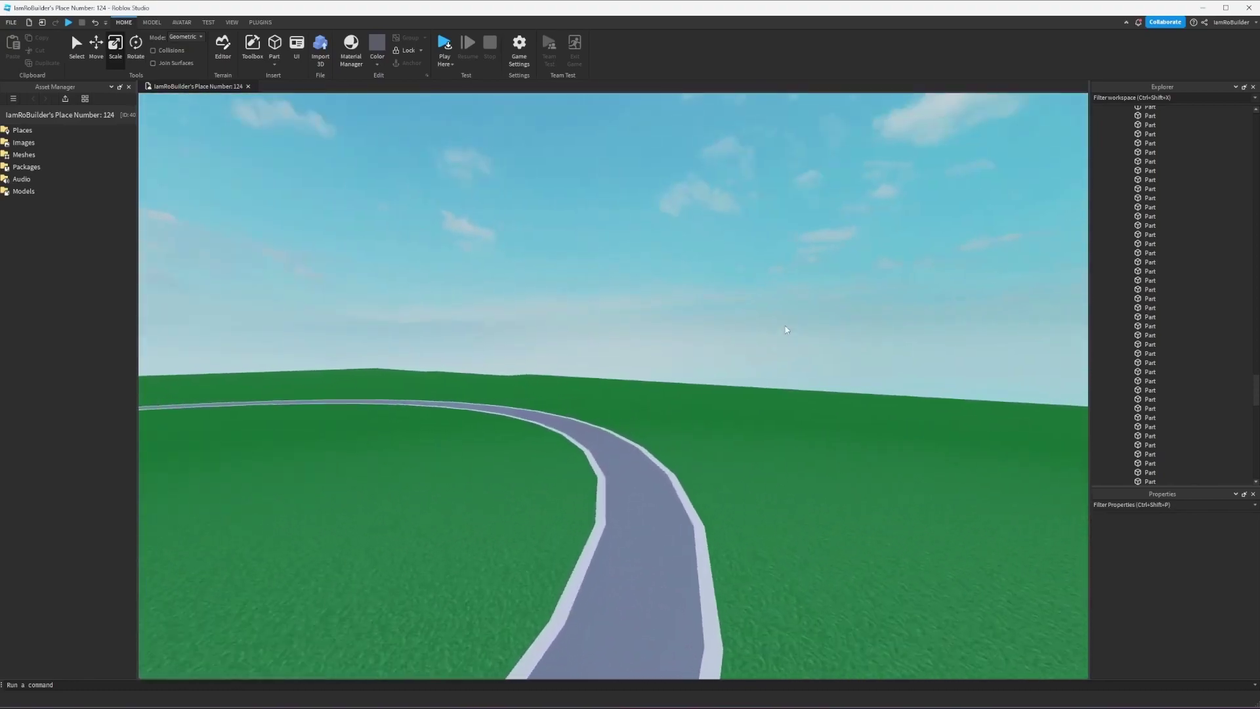
Follow the curved outer road across the grass to examine how it joins the street grid
{"action": "key", "text": "w"}
{"action": "right_click_drag", "start_coordinate": [785, 329], "coordinate": [784, 324]}
{"action": "key", "text": "w"}
{"action": "key", "text": "w"}
{"action": "scroll", "coordinate": [784, 324], "scroll_direction": "down", "scroll_amount": 10}
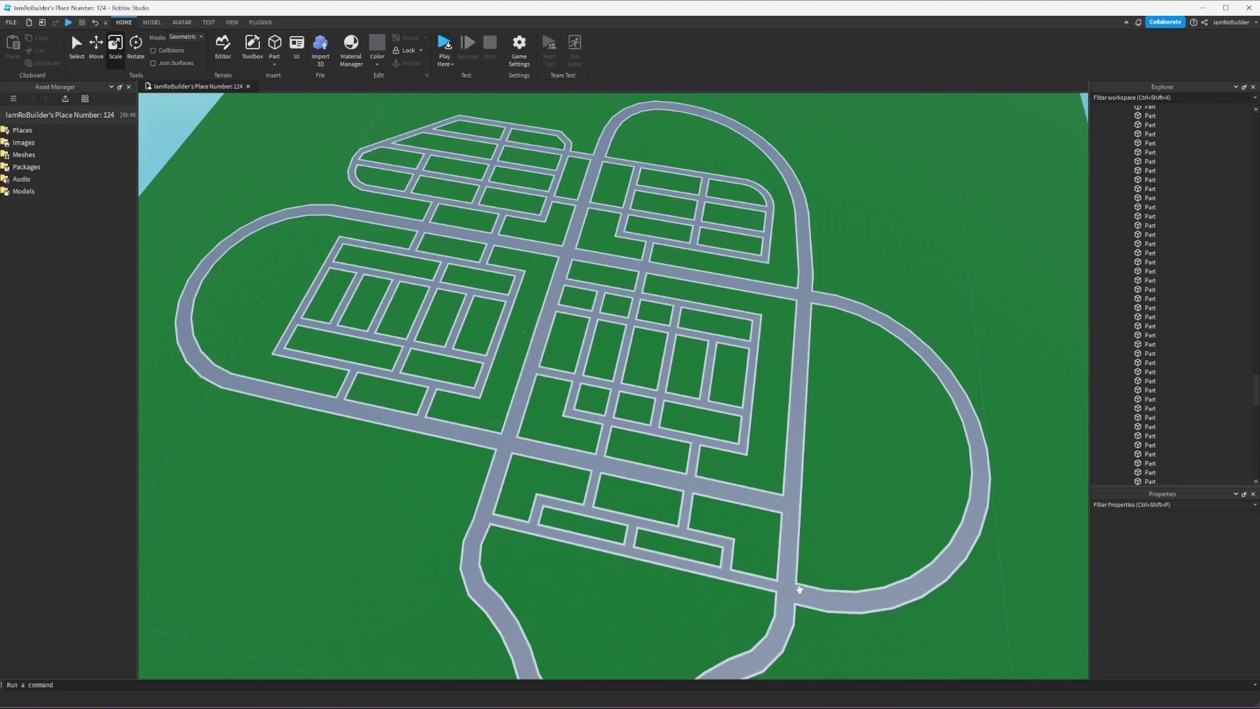
Examine the intersections, sidewalks and building blocks of the city grid from above and near ground level
{"action": "right_click_drag", "start_coordinate": [782, 616], "coordinate": [782, 616]}
{"action": "right_click_drag", "start_coordinate": [682, 445], "coordinate": [682, 445]}
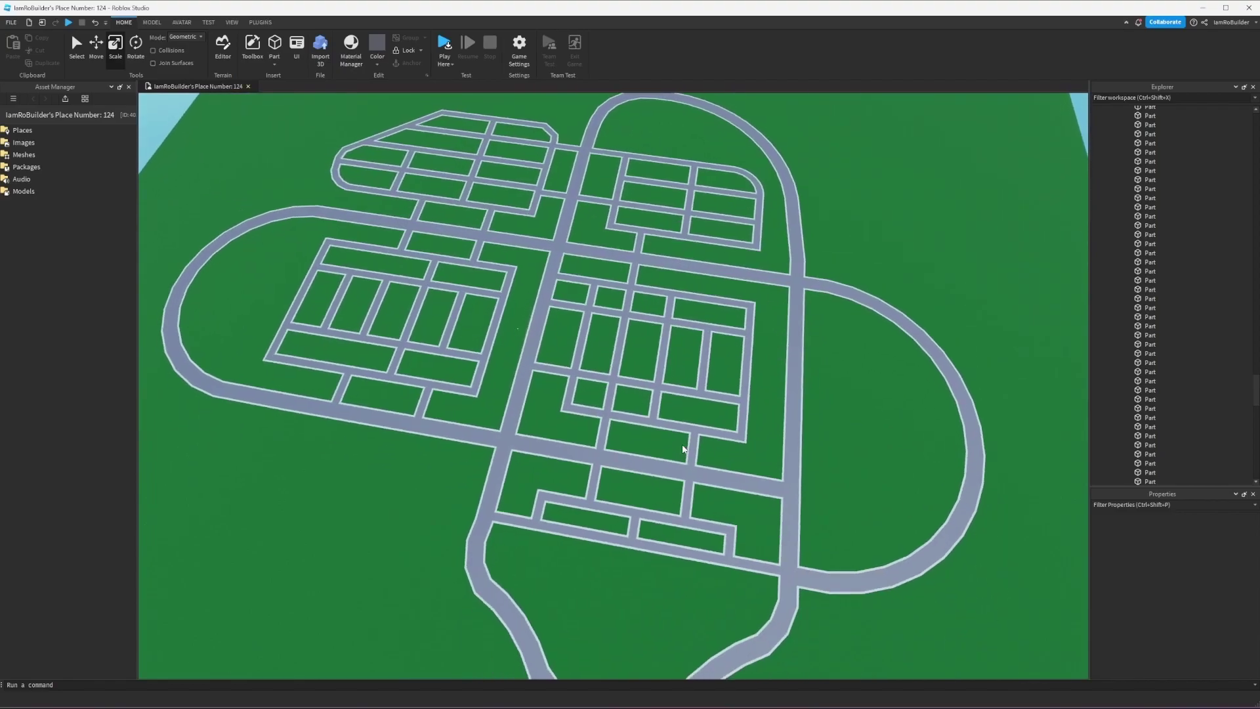
{"action": "scroll", "coordinate": [683, 446], "scroll_direction": "up", "scroll_amount": 4}
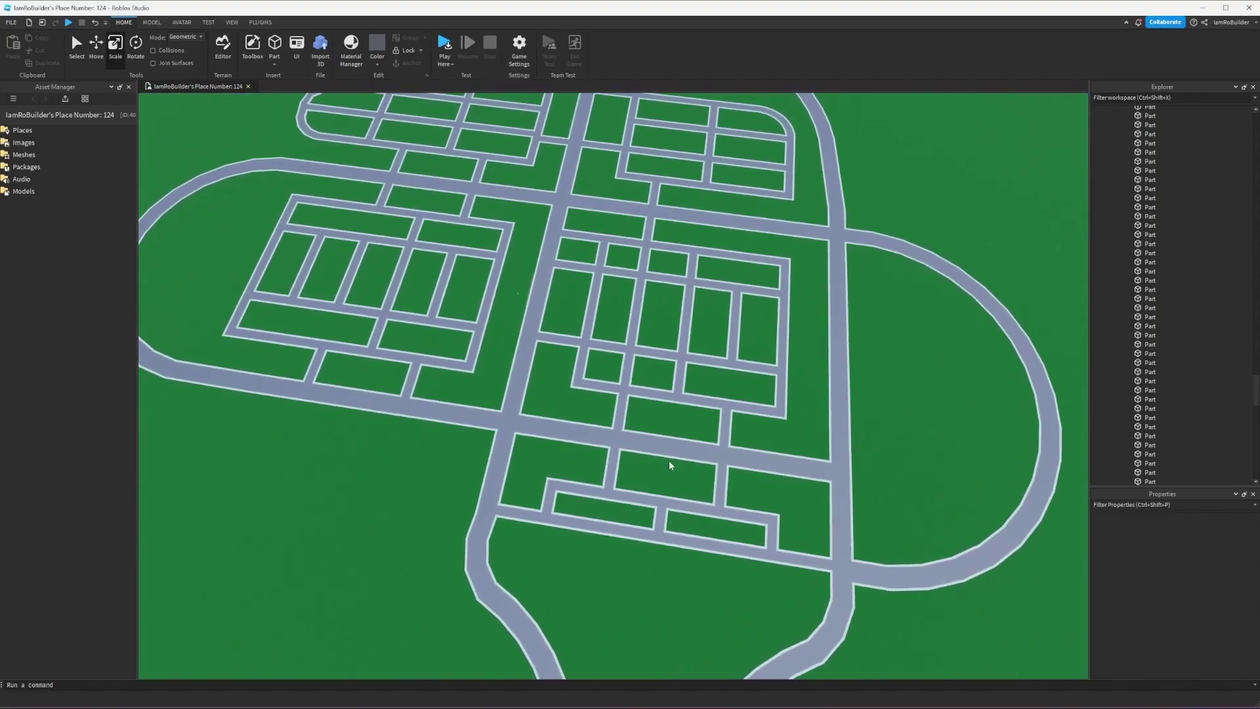
{"action": "scroll", "coordinate": [669, 464], "scroll_direction": "up", "scroll_amount": 8}
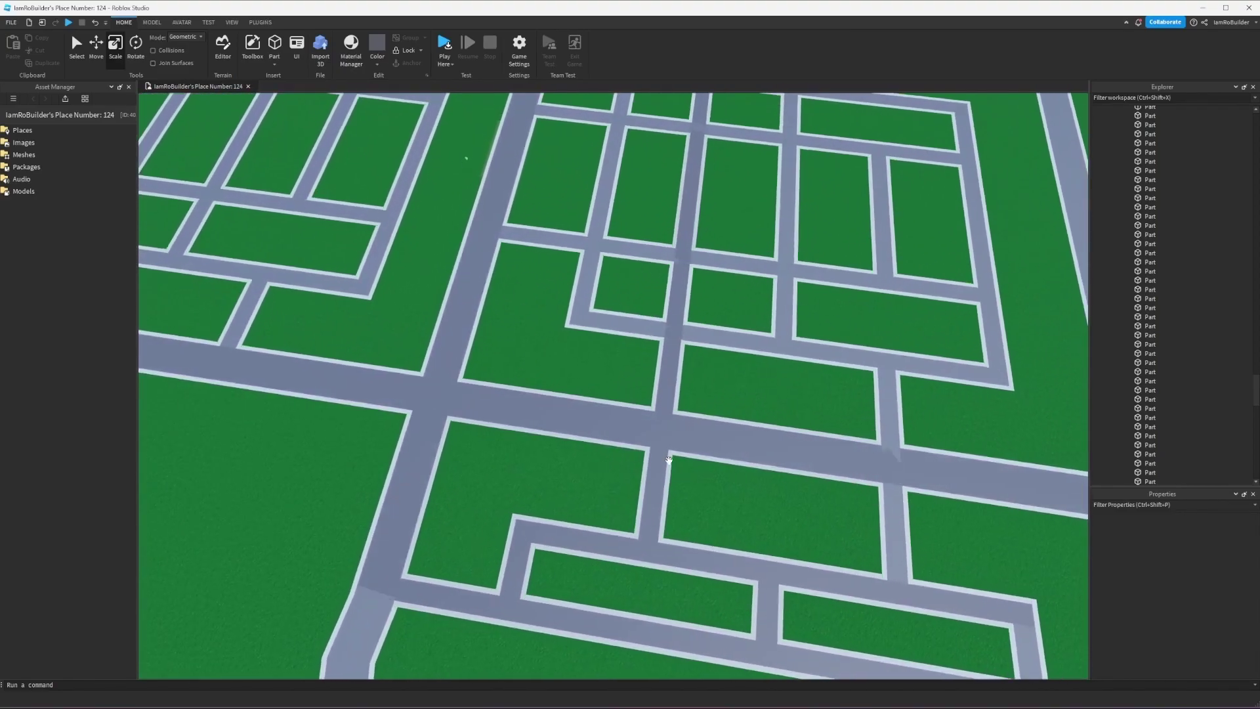
{"action": "key", "text": "w"}
{"action": "right_click_drag", "start_coordinate": [666, 459], "coordinate": [663, 454]}
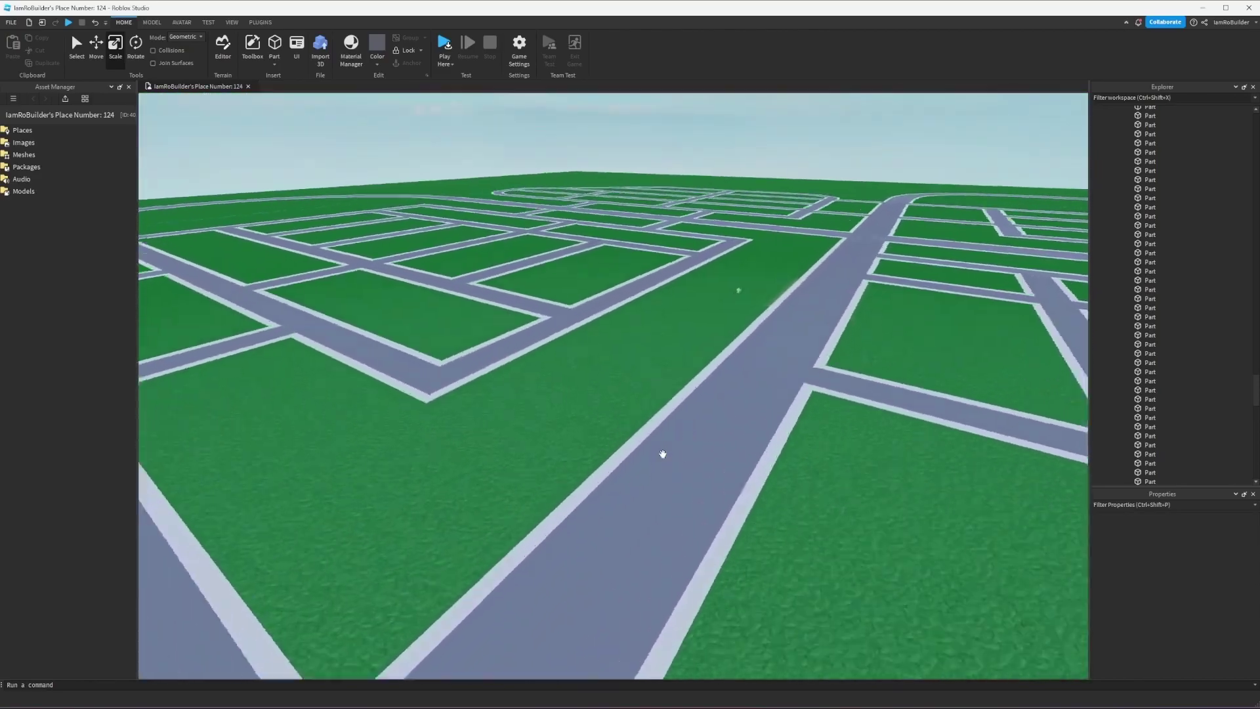
{"action": "scroll", "coordinate": [663, 454], "scroll_direction": "up", "scroll_amount": 8}
{"action": "scroll", "coordinate": [663, 458], "scroll_direction": "down", "scroll_amount": 10}
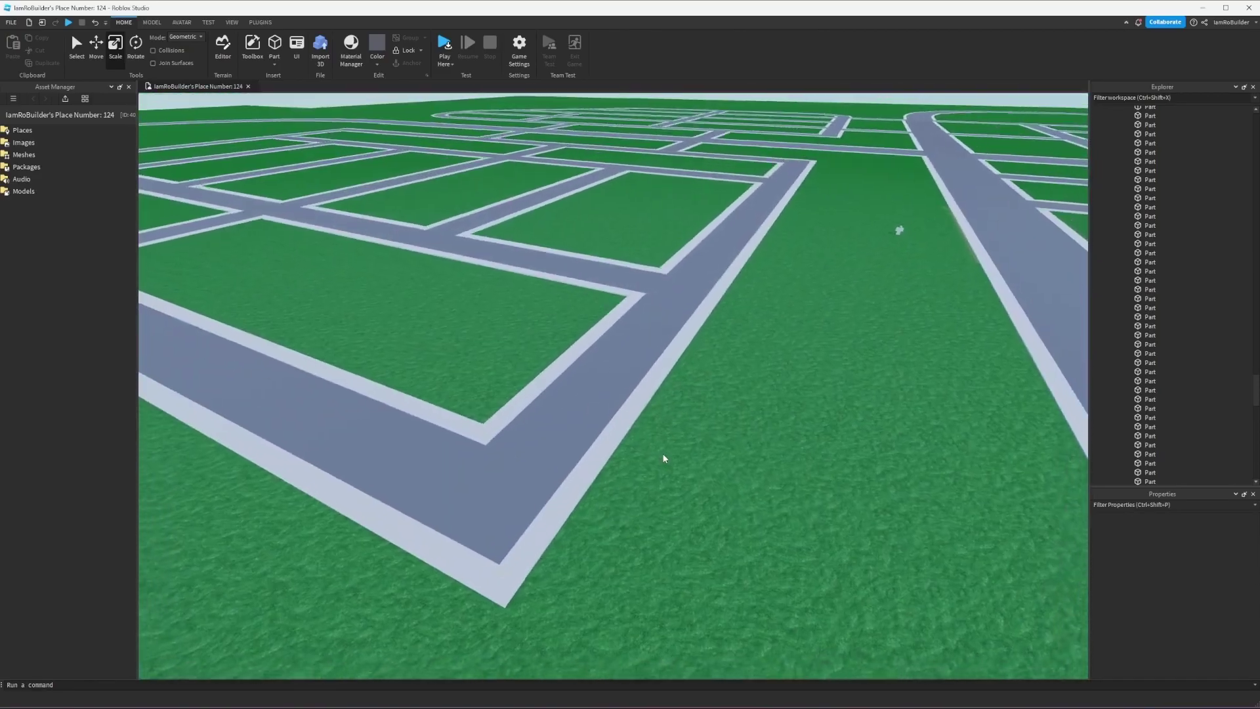
{"action": "scroll", "coordinate": [664, 458], "scroll_direction": "down", "scroll_amount": 6}
{"action": "right_click_drag", "start_coordinate": [663, 458], "coordinate": [664, 419]}
{"action": "scroll", "coordinate": [663, 422], "scroll_direction": "up", "scroll_amount": 4}
{"action": "scroll", "coordinate": [664, 418], "scroll_direction": "up", "scroll_amount": 3}
{"action": "scroll", "coordinate": [664, 419], "scroll_direction": "up", "scroll_amount": 6}
{"action": "scroll", "coordinate": [664, 419], "scroll_direction": "up", "scroll_amount": 2}
{"action": "scroll", "coordinate": [664, 419], "scroll_direction": "down", "scroll_amount": 8}
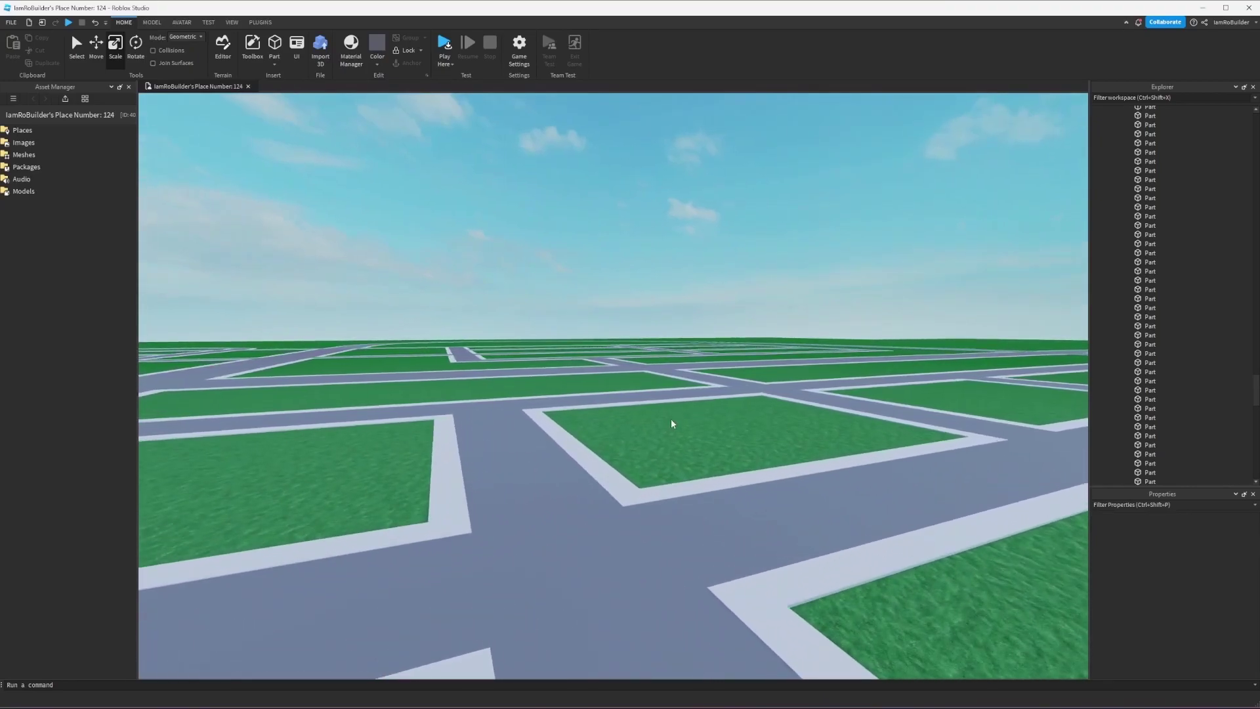
Examine the road network around the main intersection and the outer loops from several heights and angles
{"action": "key", "text": "s"}
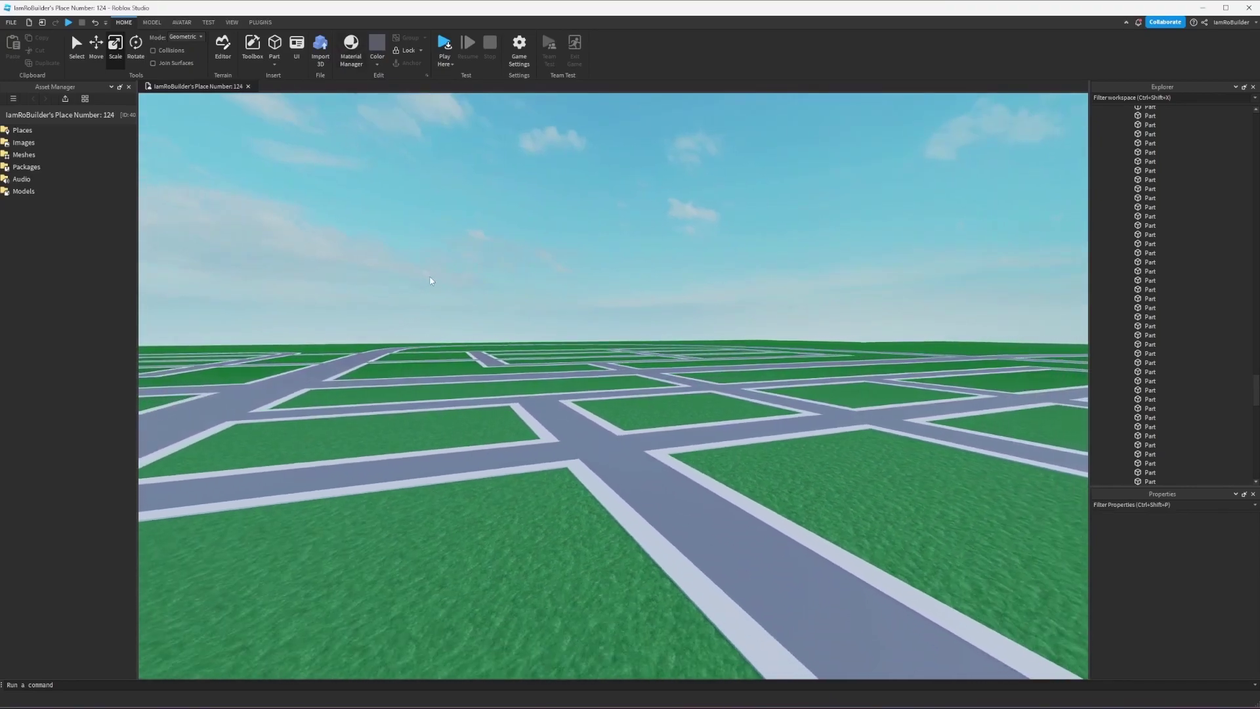
{"action": "key", "text": "s"}
{"action": "right_click_drag", "start_coordinate": [442, 287], "coordinate": [445, 292]}
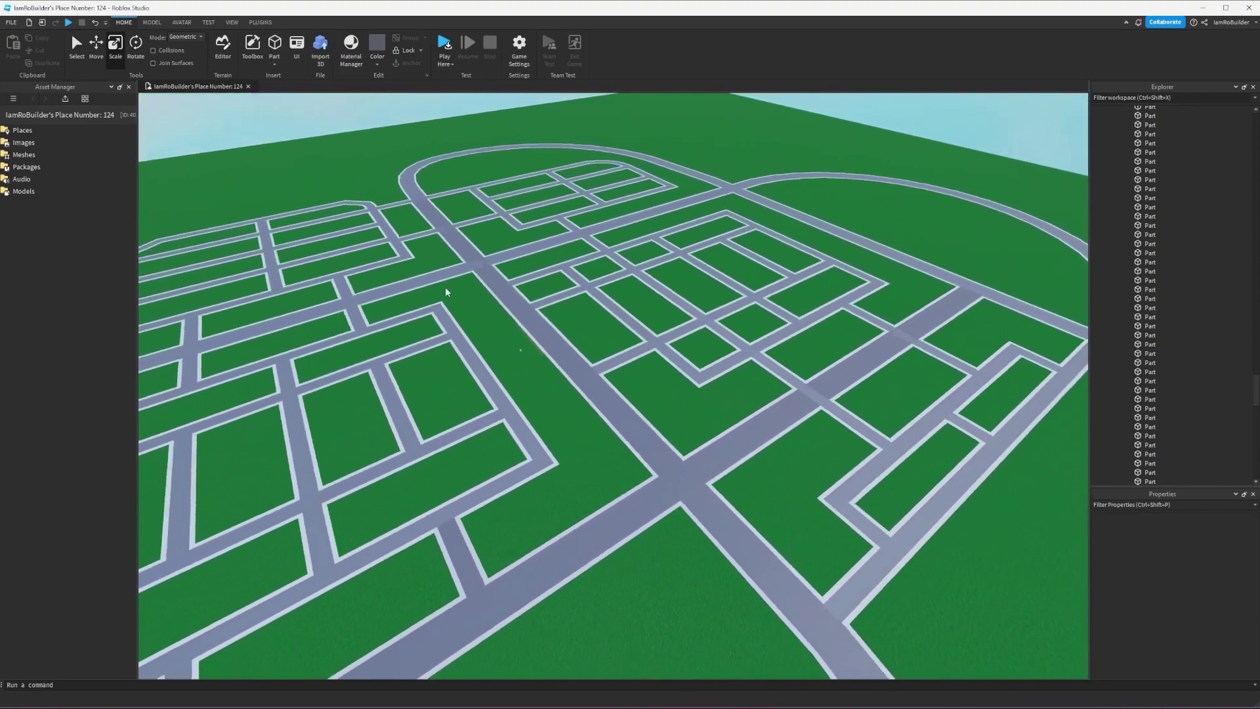
{"action": "key", "text": "s"}
{"action": "key", "text": "a"}
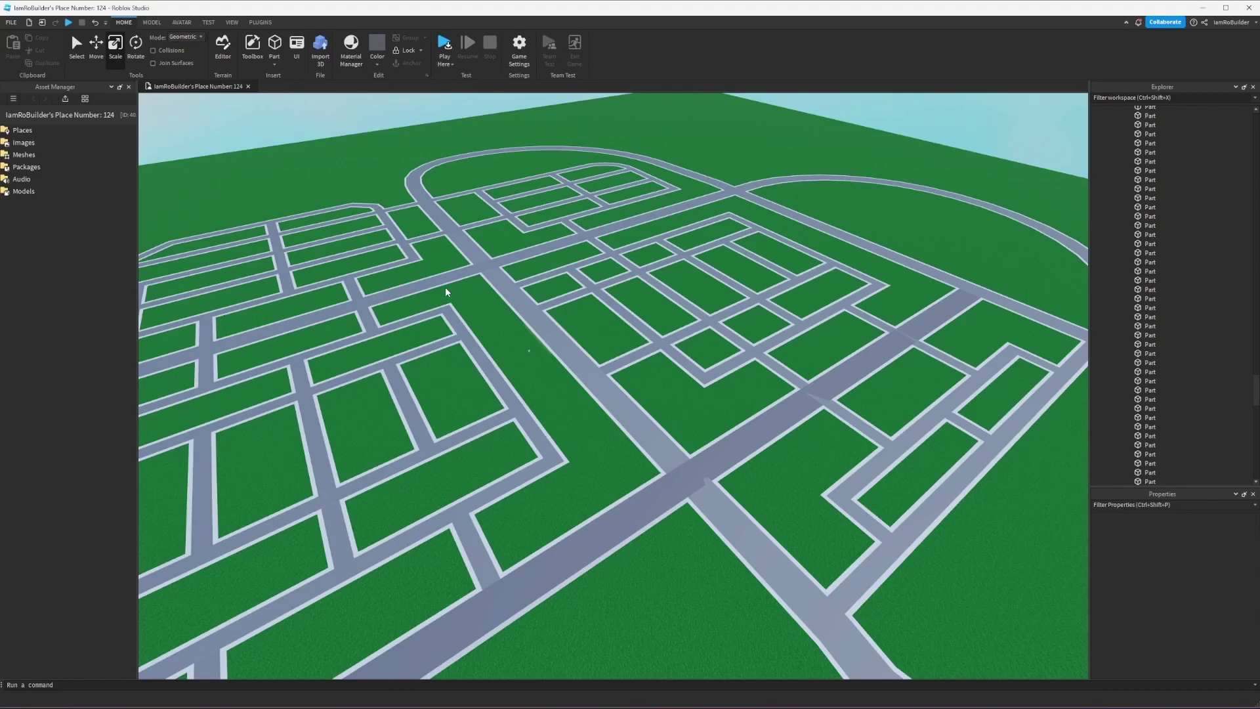
{"action": "right_click_drag", "start_coordinate": [542, 339], "coordinate": [541, 339]}
{"action": "key", "text": "w"}
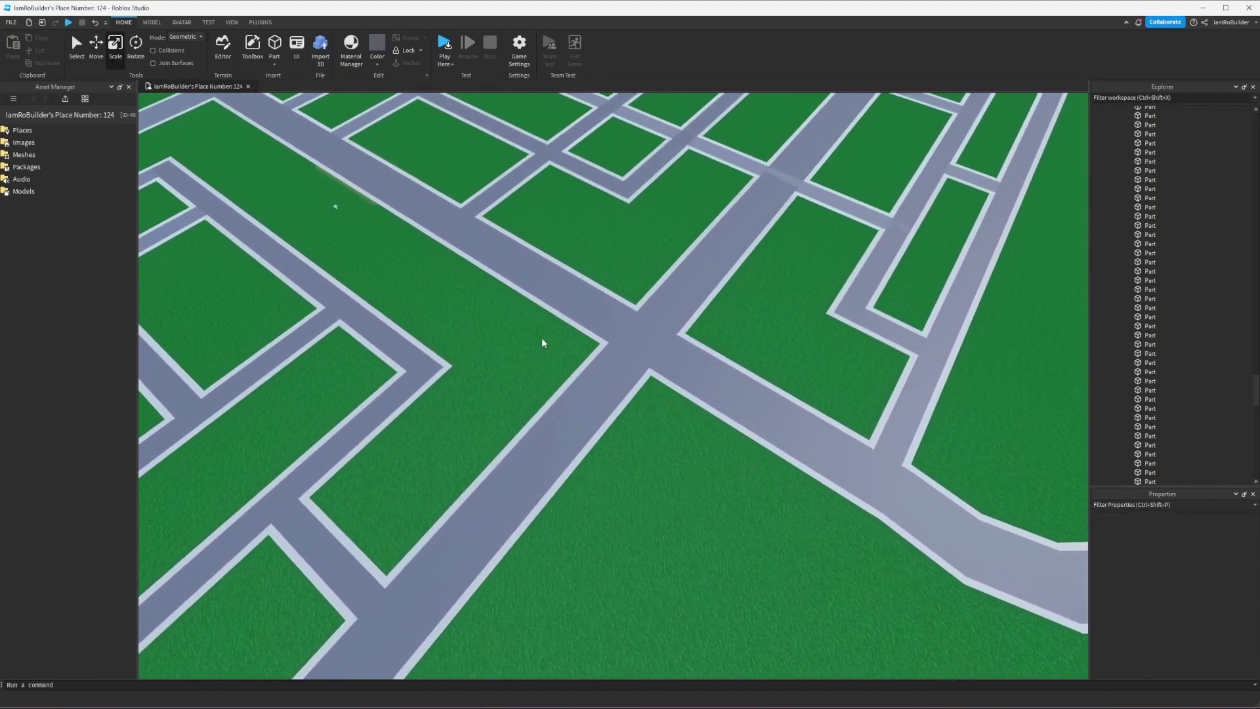
{"action": "scroll", "coordinate": [542, 341], "scroll_direction": "down", "scroll_amount": 5}
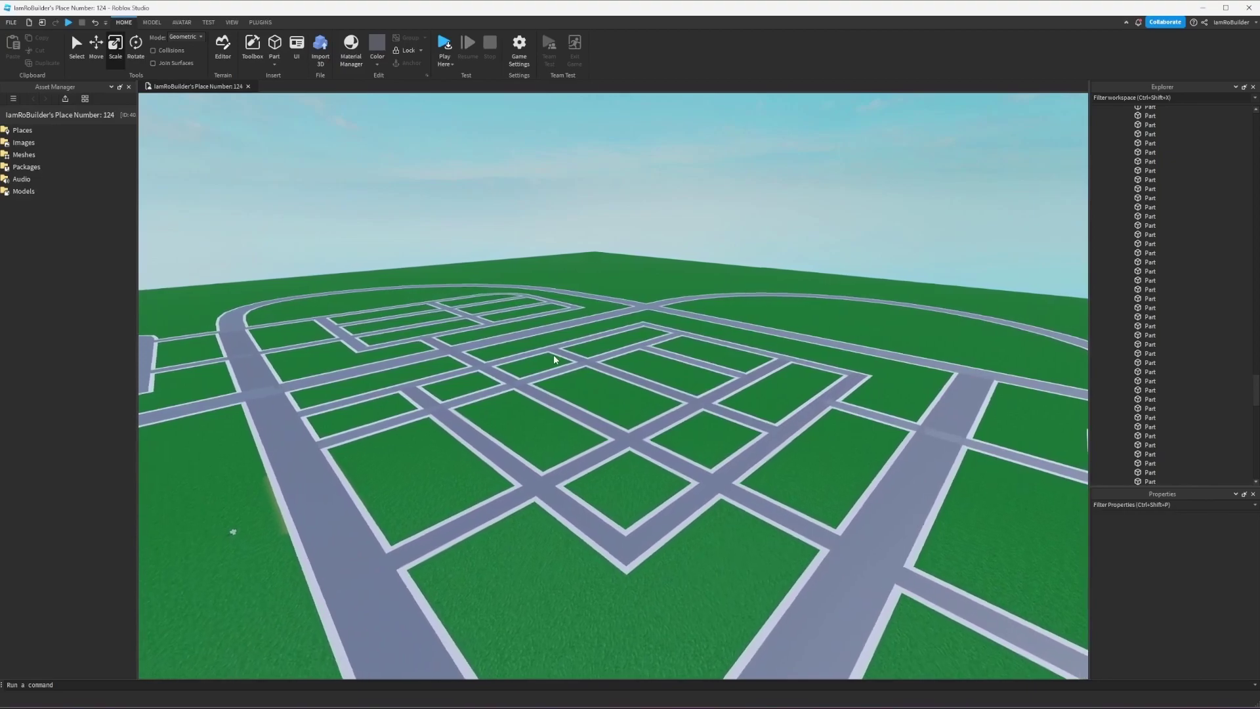
{"action": "key", "text": "w"}
{"action": "right_click_drag", "start_coordinate": [598, 354], "coordinate": [598, 351]}
{"action": "scroll", "coordinate": [597, 359], "scroll_direction": "down", "scroll_amount": 8}
{"action": "key", "text": "s"}
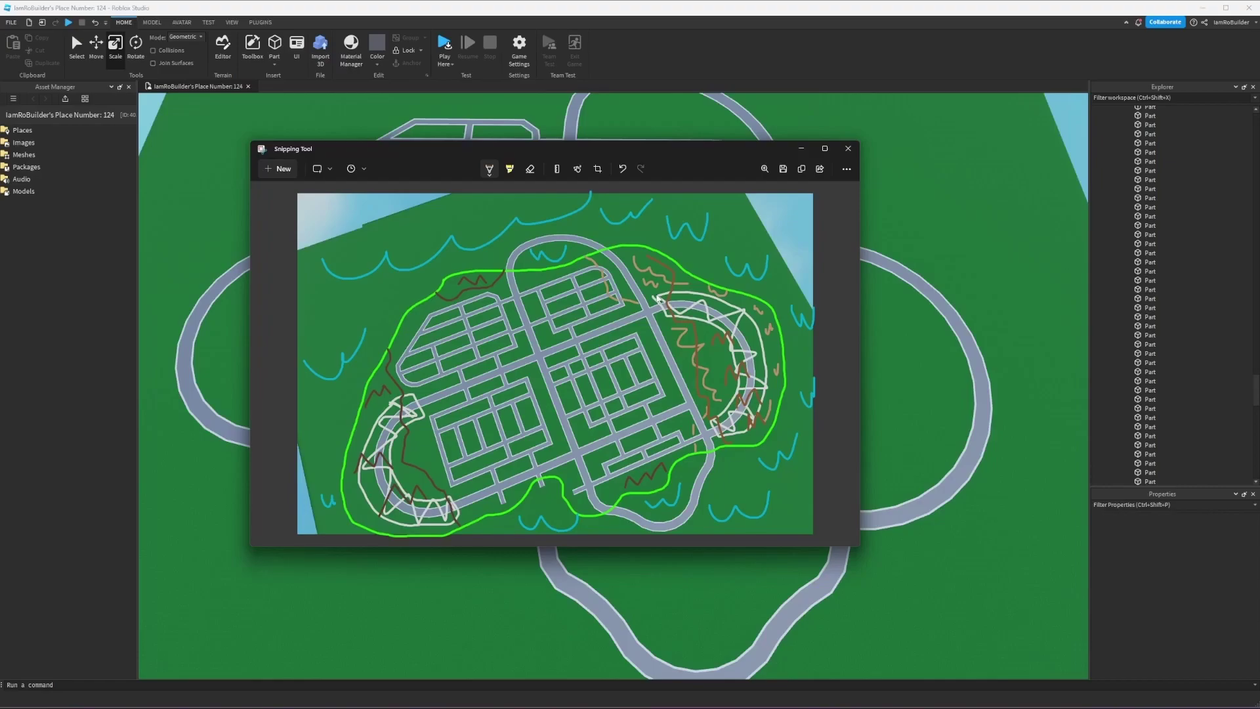
Review the annotated coastline, mountain and water sketch in the Snipping Tool and switch back to Roblox Studio
{"action": "right_click_drag", "start_coordinate": [978, 248], "coordinate": [966, 250]}
{"action": "key", "text": "alt+Tab"}
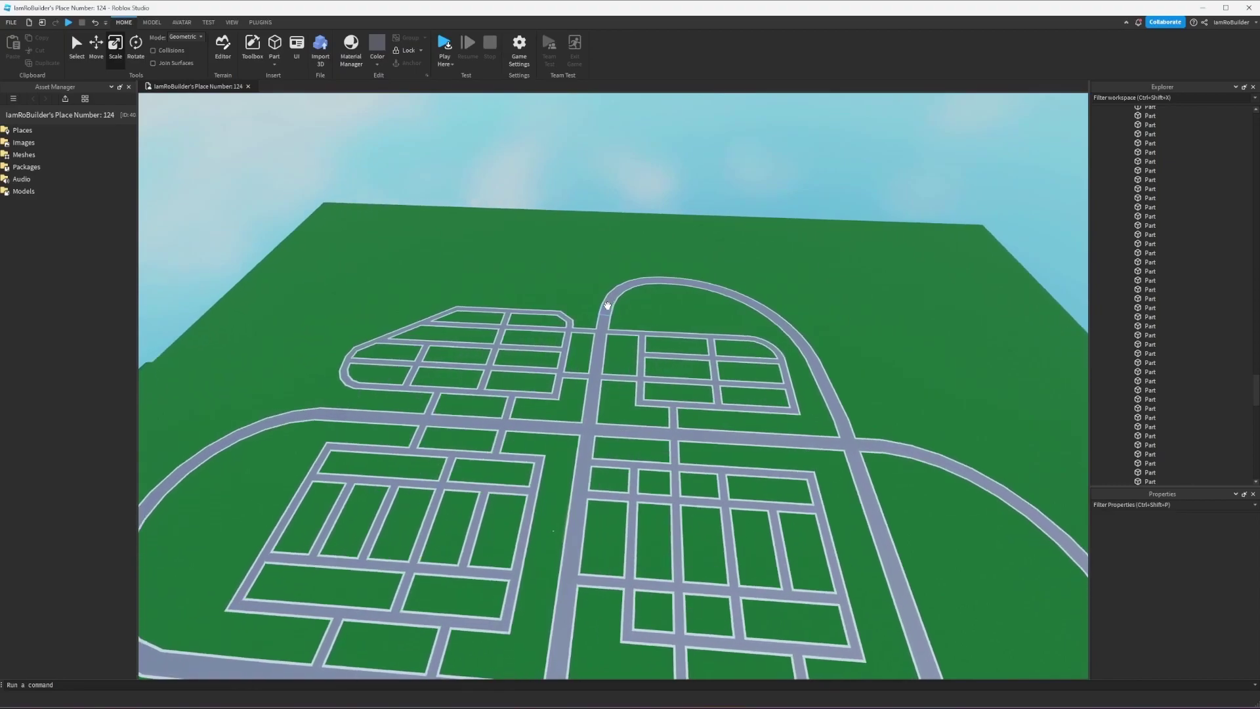
{"action": "scroll", "coordinate": [609, 313], "scroll_direction": "up", "scroll_amount": 5}
{"action": "key", "text": "s"}
{"action": "right_click_drag", "start_coordinate": [609, 313], "coordinate": [608, 310]}
{"action": "scroll", "coordinate": [608, 310], "scroll_direction": "down", "scroll_amount": 3}
Set up the Terrain Editor's Subtract tool with a cylinder brush of base size 41 and height 41
{"action": "left_click", "coordinate": [152, 23]}
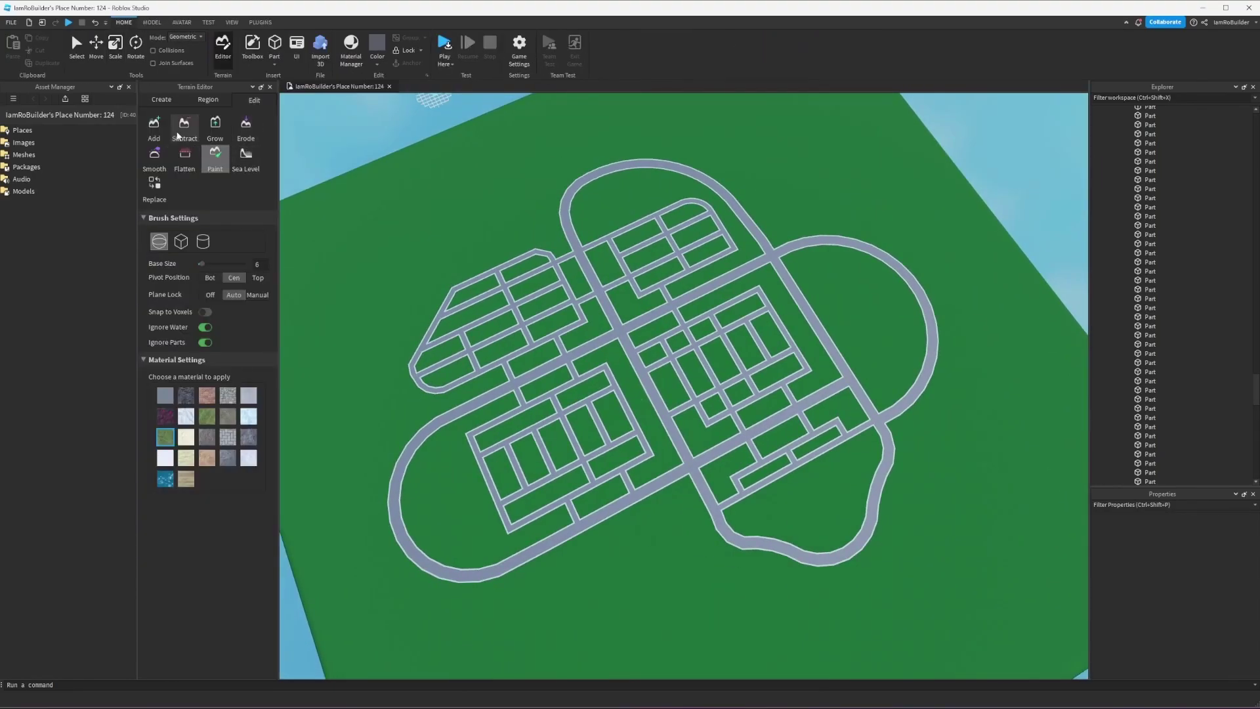
{"action": "left_click", "coordinate": [180, 134]}
{"action": "left_click", "coordinate": [181, 241]}
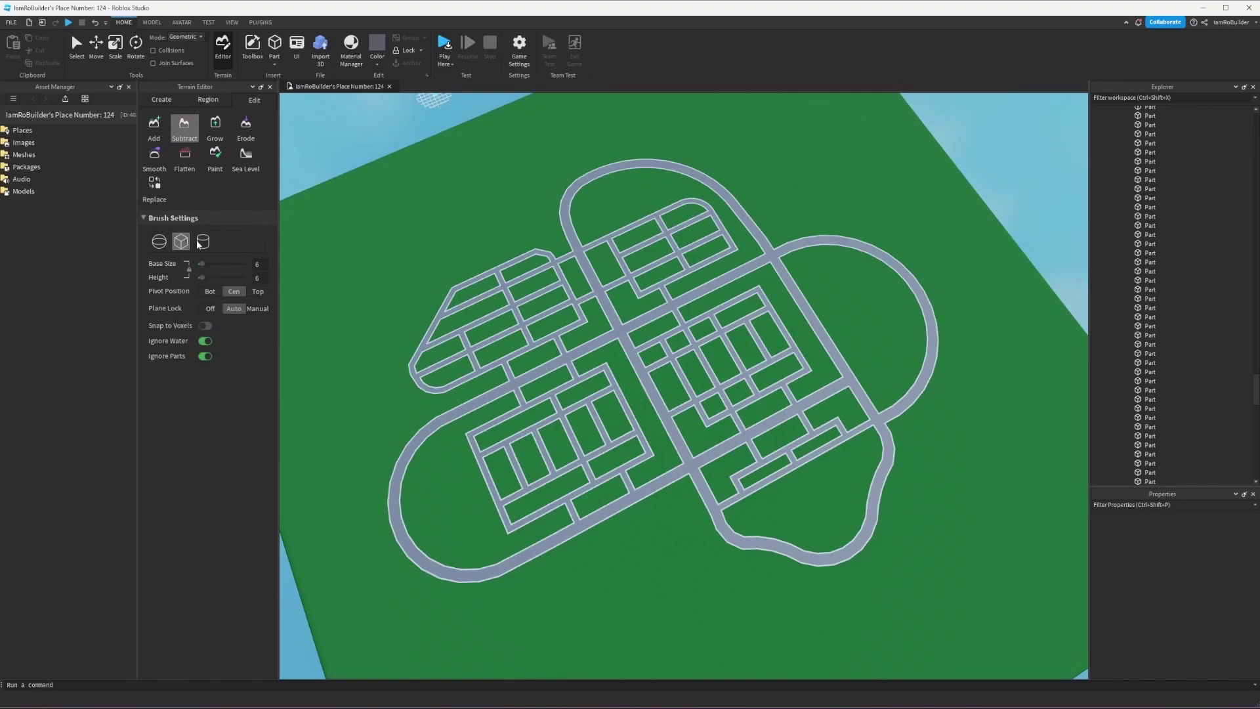
{"action": "left_click_drag", "start_coordinate": [203, 264], "coordinate": [228, 263]}
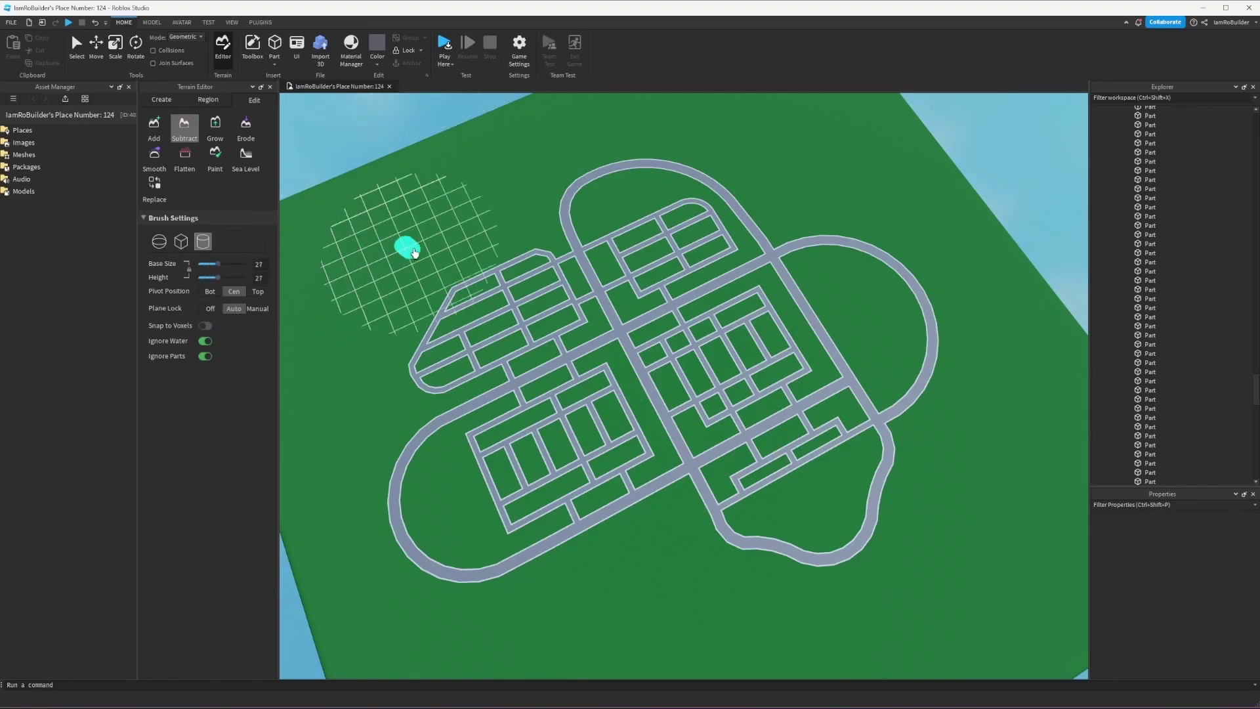
Undo a trial subtract stroke and carve a continuous winding channel around the road layout to outline the island's coast
{"action": "left_click_drag", "start_coordinate": [359, 298], "coordinate": [395, 222]}
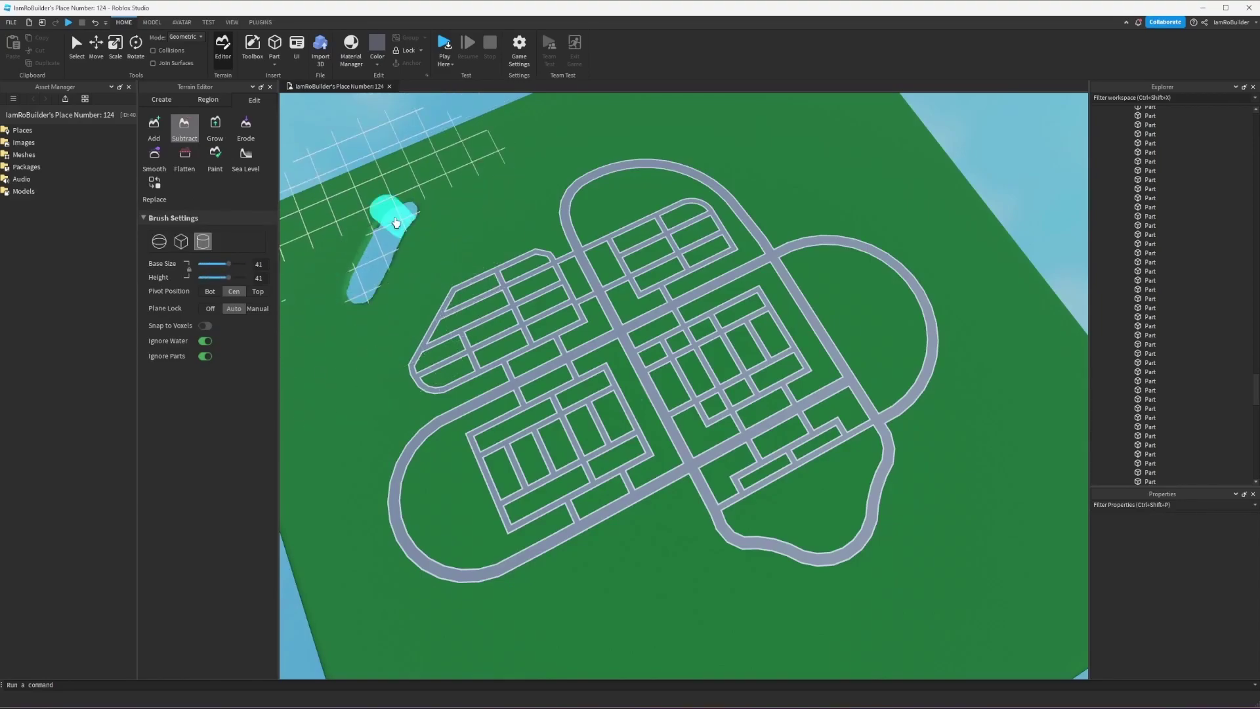
{"action": "key", "text": "ctrl+z"}
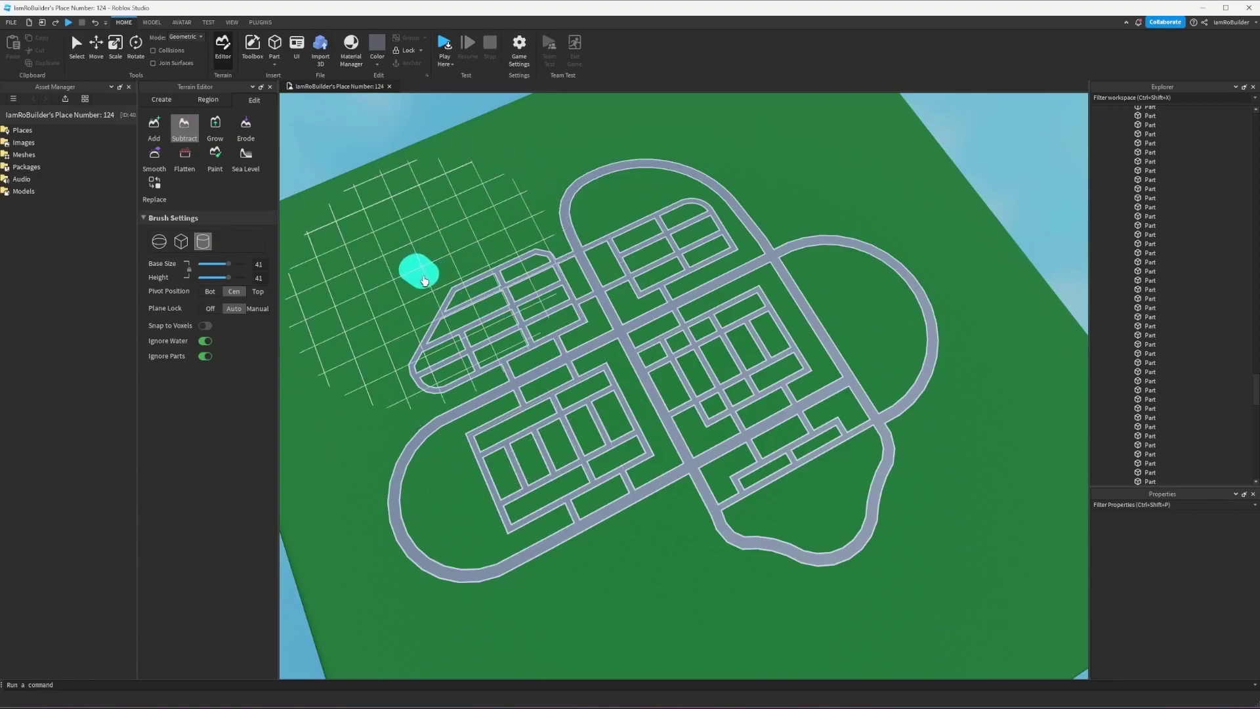
{"action": "mouse_move", "coordinate": [692, 584]}
{"action": "left_mouse_down"}
{"action": "mouse_move", "coordinate": [821, 484]}
{"action": "mouse_move", "coordinate": [962, 444]}
{"action": "mouse_move", "coordinate": [971, 413]}
{"action": "mouse_move", "coordinate": [829, 212]}
{"action": "mouse_move", "coordinate": [702, 159]}
{"action": "mouse_move", "coordinate": [664, 183]}
{"action": "mouse_move", "coordinate": [540, 183]}
{"action": "left_mouse_up"}
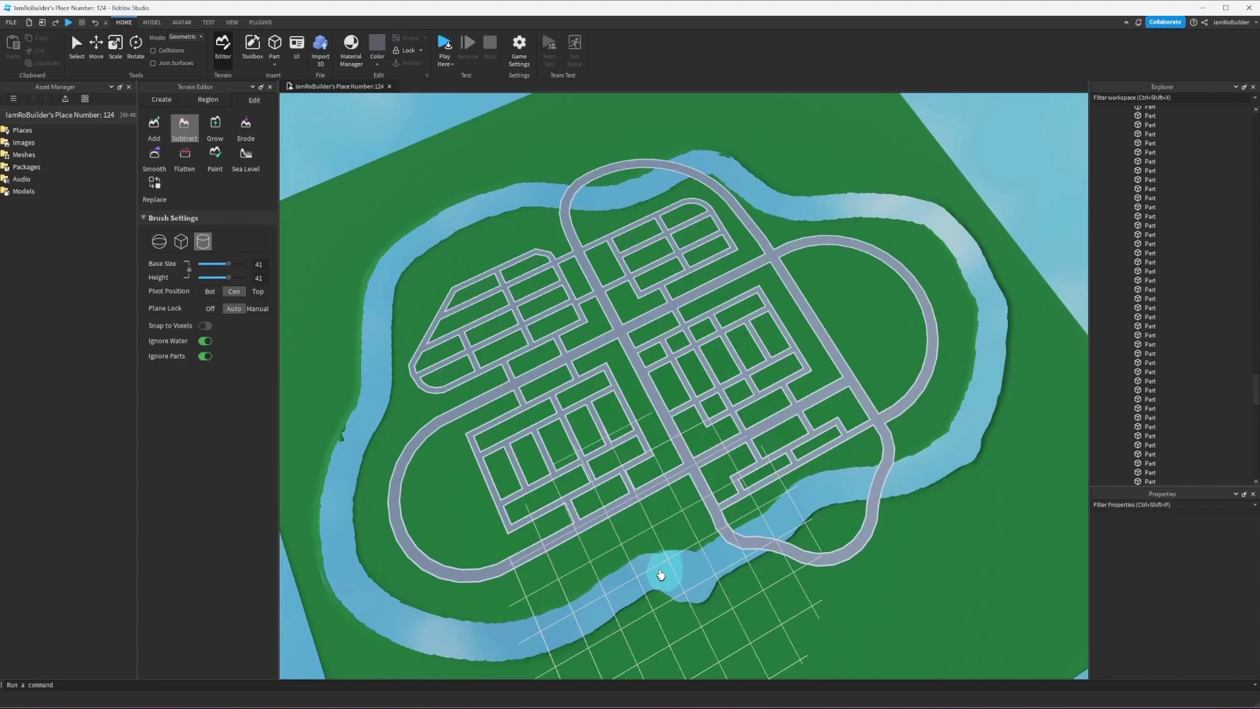
Subtract all the grass terrain outside the island outline, using a brush of base size 60 and height 60
{"action": "mouse_move", "coordinate": [659, 572]}
{"action": "left_mouse_down"}
{"action": "mouse_move", "coordinate": [711, 562]}
{"action": "mouse_move", "coordinate": [725, 594]}
{"action": "mouse_move", "coordinate": [707, 620]}
{"action": "left_mouse_up"}
{"action": "right_click_drag", "start_coordinate": [723, 594], "coordinate": [738, 596]}
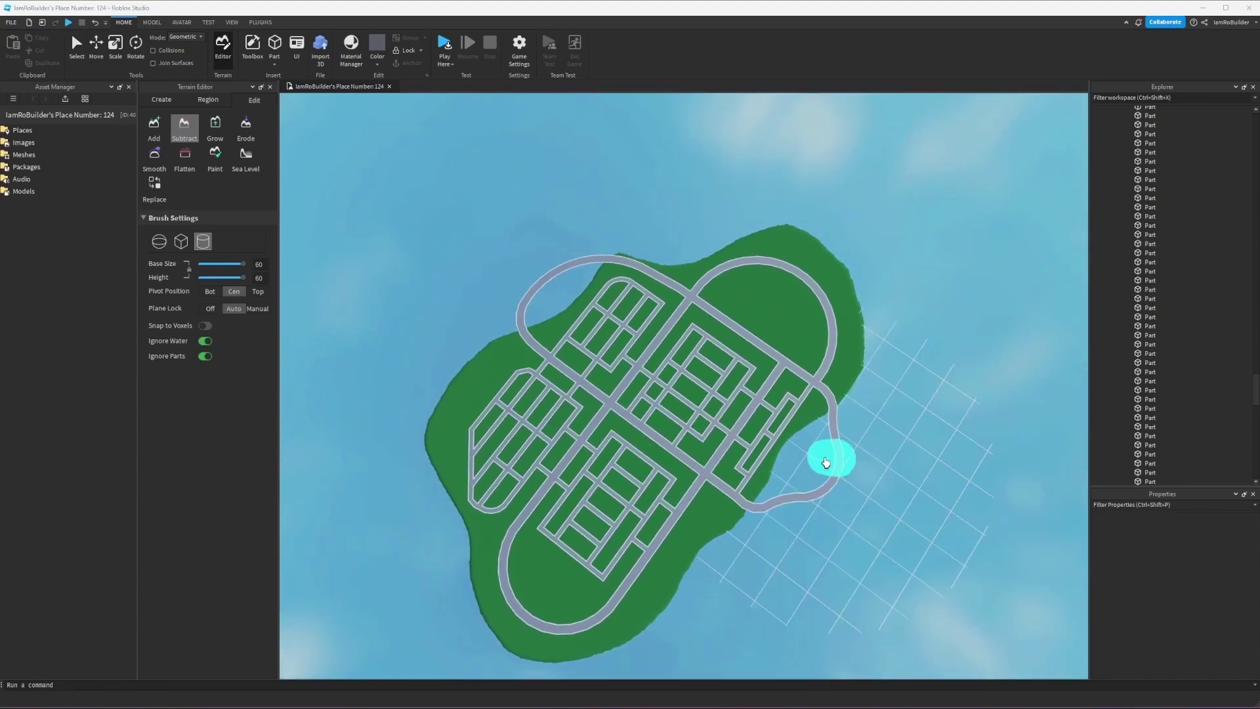
{"action": "right_click_drag", "start_coordinate": [824, 450], "coordinate": [803, 463]}
{"action": "key", "text": "w"}
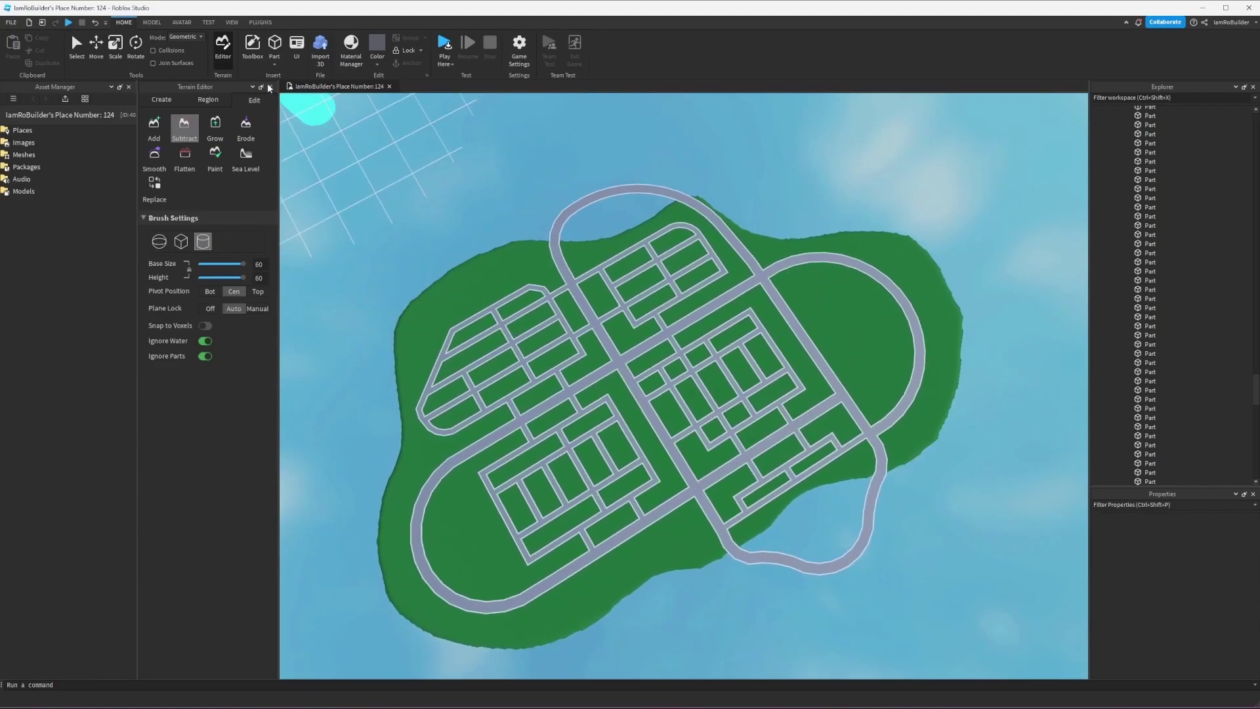
Paint the island's end around the large road loop with the Sand material using the Terrain Editor's Paint tool
{"action": "left_click", "coordinate": [223, 45]}
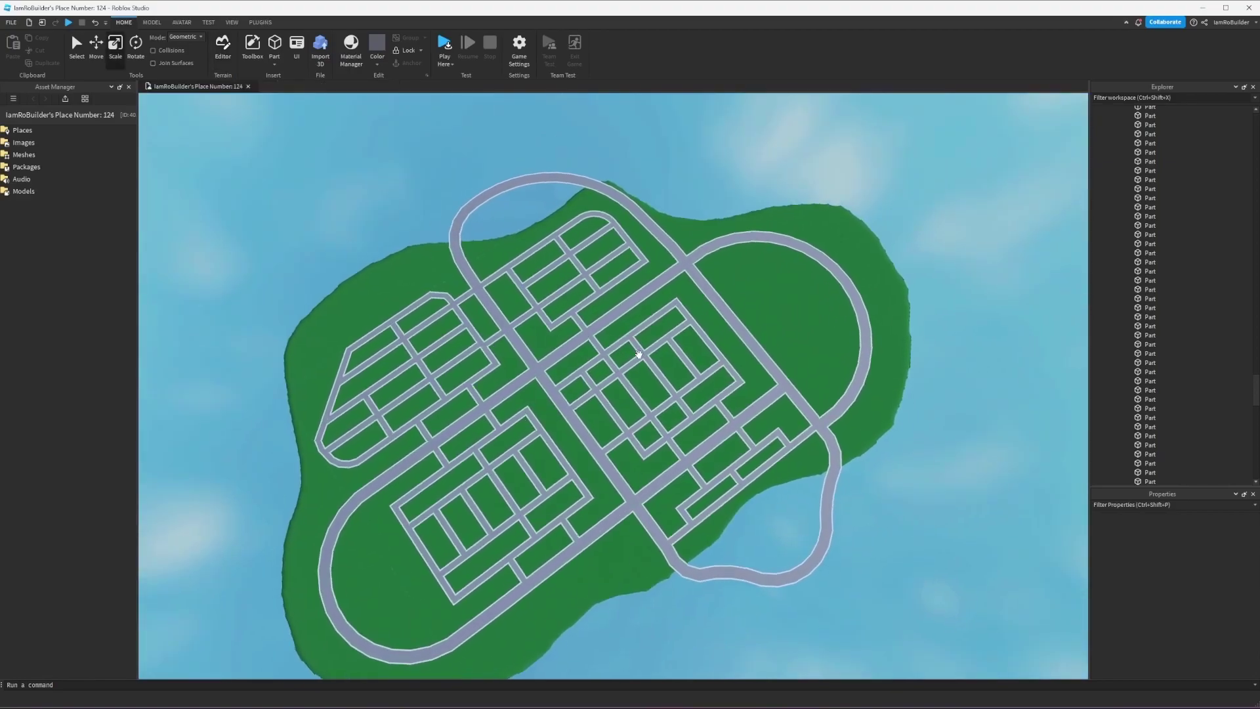
{"action": "right_click_drag", "start_coordinate": [639, 359], "coordinate": [646, 363]}
{"action": "key", "text": "s"}
{"action": "key", "text": "a"}
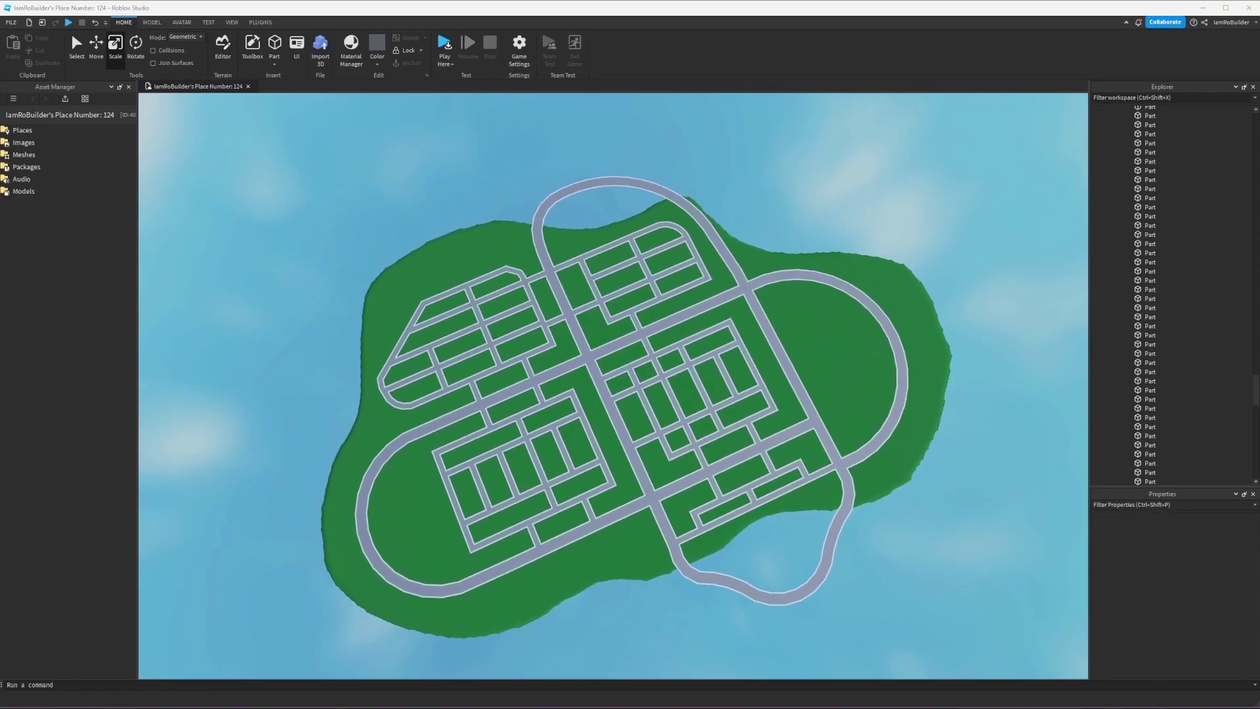
{"action": "left_click", "coordinate": [225, 46]}
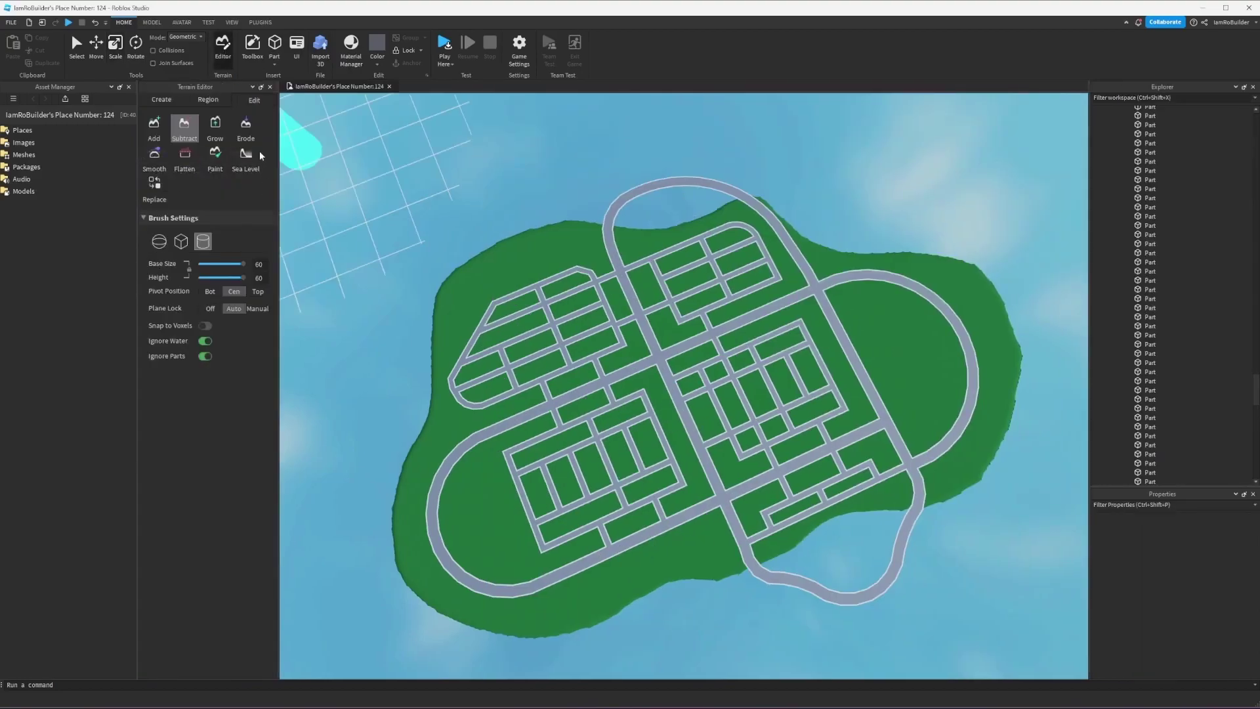
{"action": "left_click", "coordinate": [217, 157]}
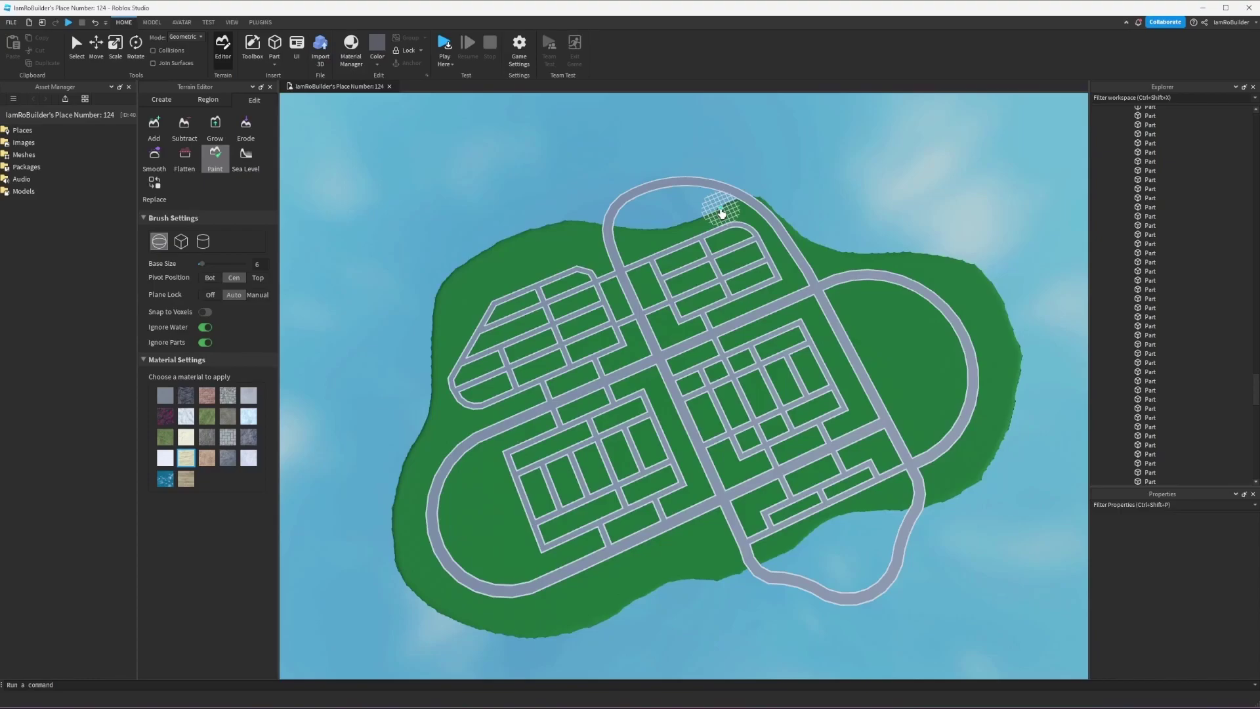
{"action": "left_click_drag", "start_coordinate": [730, 230], "coordinate": [766, 275]}
{"action": "mouse_move", "coordinate": [829, 300]}
{"action": "left_mouse_down"}
{"action": "mouse_move", "coordinate": [870, 352]}
{"action": "mouse_move", "coordinate": [864, 411]}
{"action": "mouse_move", "coordinate": [900, 517]}
{"action": "left_mouse_up"}
{"action": "scroll", "coordinate": [935, 414], "scroll_direction": "up", "scroll_amount": 1}
{"action": "mouse_move", "coordinate": [911, 336]}
{"action": "left_mouse_down"}
{"action": "mouse_move", "coordinate": [932, 384]}
{"action": "mouse_move", "coordinate": [916, 381]}
{"action": "left_mouse_up"}
{"action": "mouse_move", "coordinate": [816, 245]}
{"action": "left_mouse_down"}
{"action": "mouse_move", "coordinate": [830, 254]}
{"action": "mouse_move", "coordinate": [818, 258]}
{"action": "left_mouse_up"}
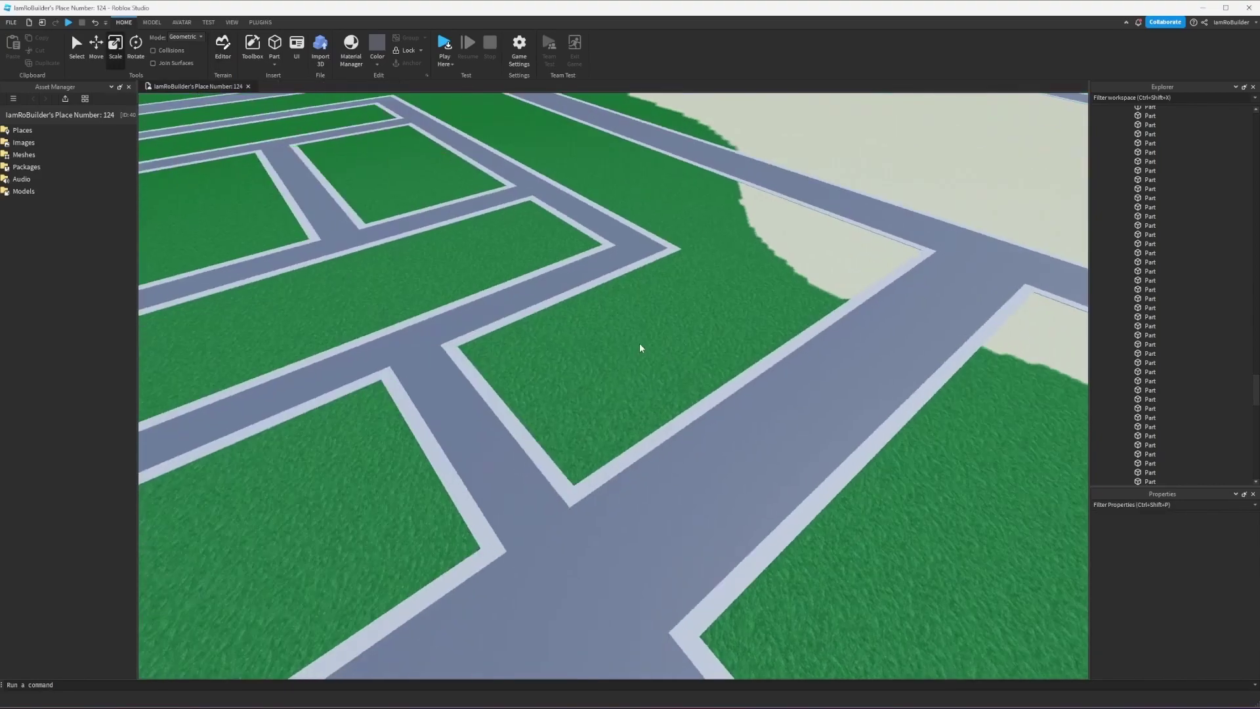
Enable the Terrain object's Decoration property and inspect the grass blades along the roads
{"action": "scroll", "coordinate": [639, 342], "scroll_direction": "down", "scroll_amount": 5}
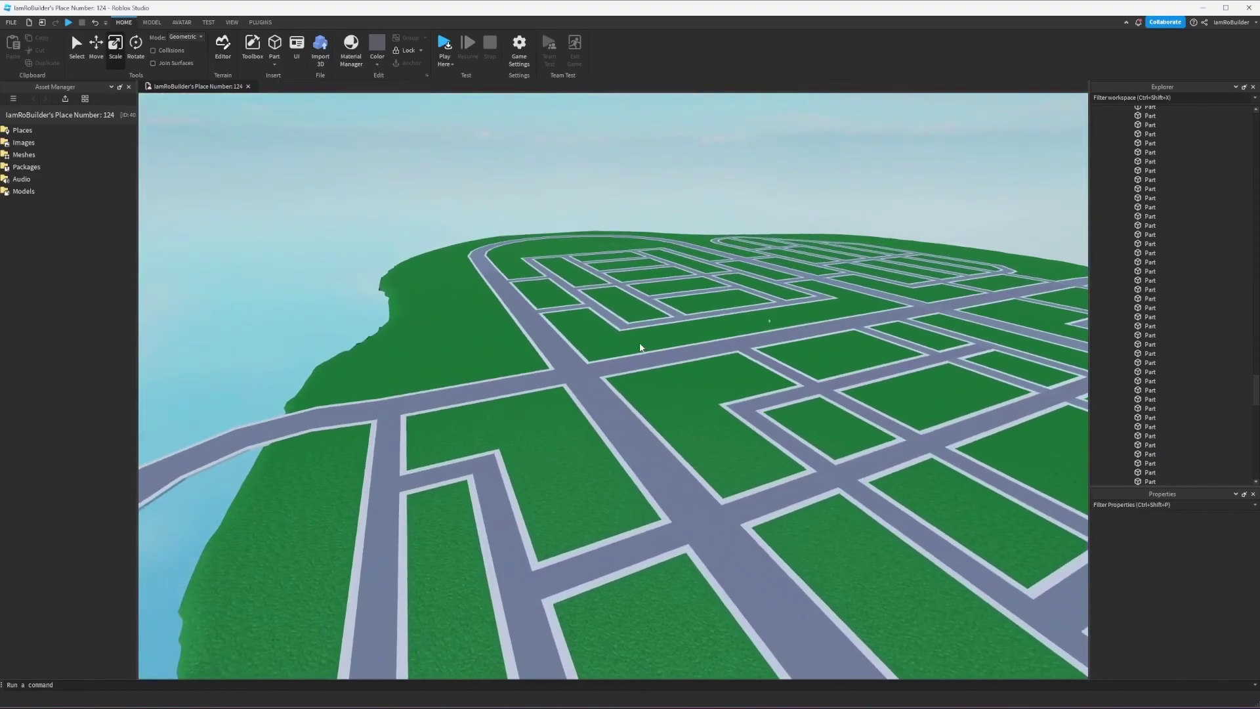
{"action": "scroll", "coordinate": [640, 346], "scroll_direction": "up", "scroll_amount": 8}
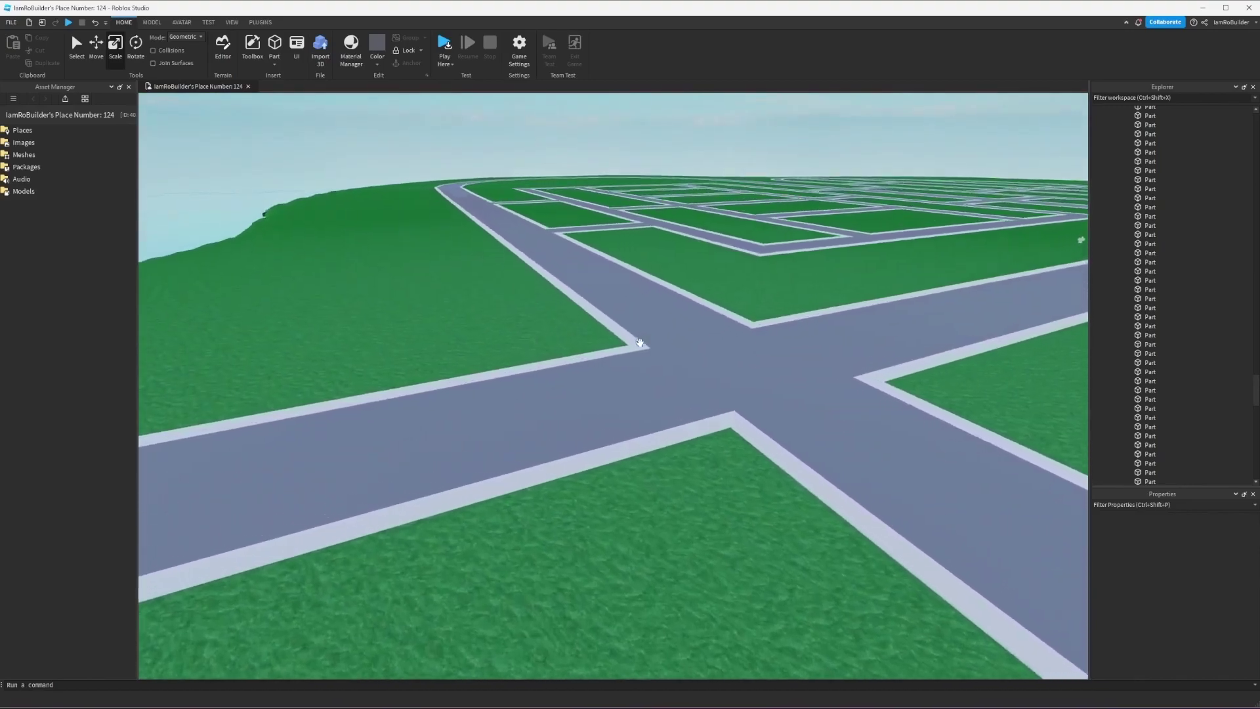
{"action": "scroll", "coordinate": [640, 343], "scroll_direction": "up", "scroll_amount": 10}
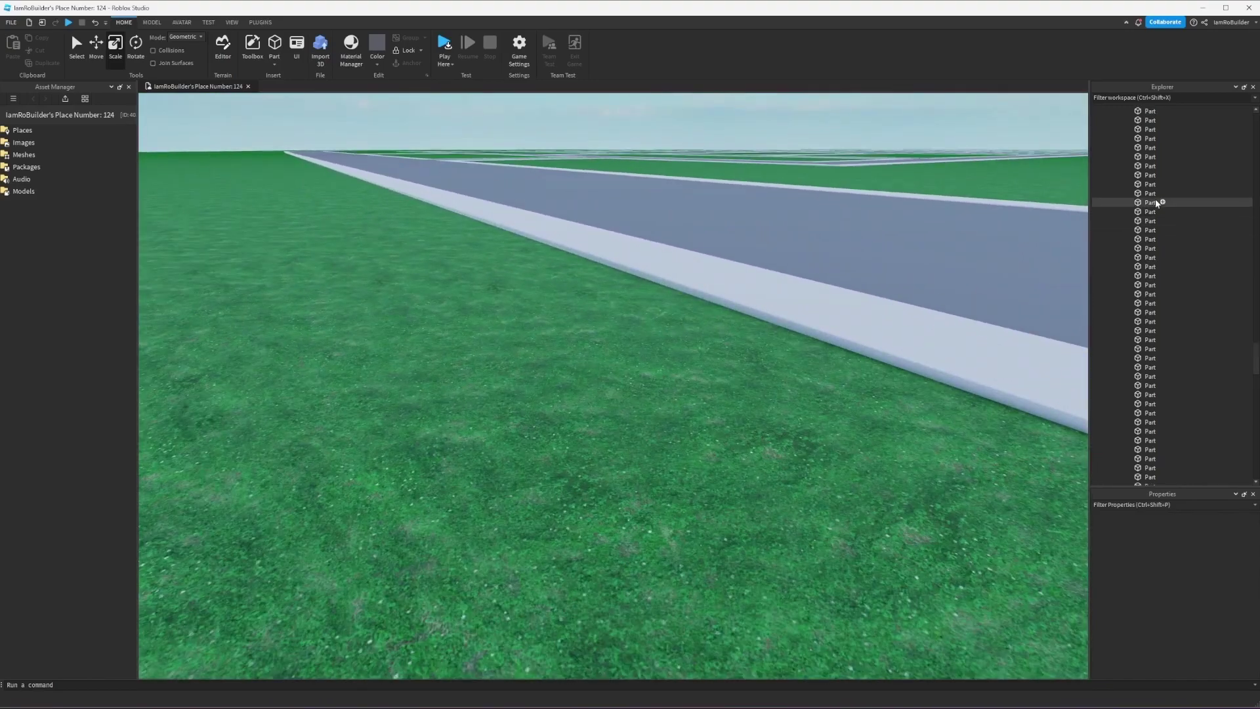
{"action": "scroll", "coordinate": [1155, 199], "scroll_direction": "up", "scroll_amount": 10}
{"action": "left_click", "coordinate": [1133, 129]}
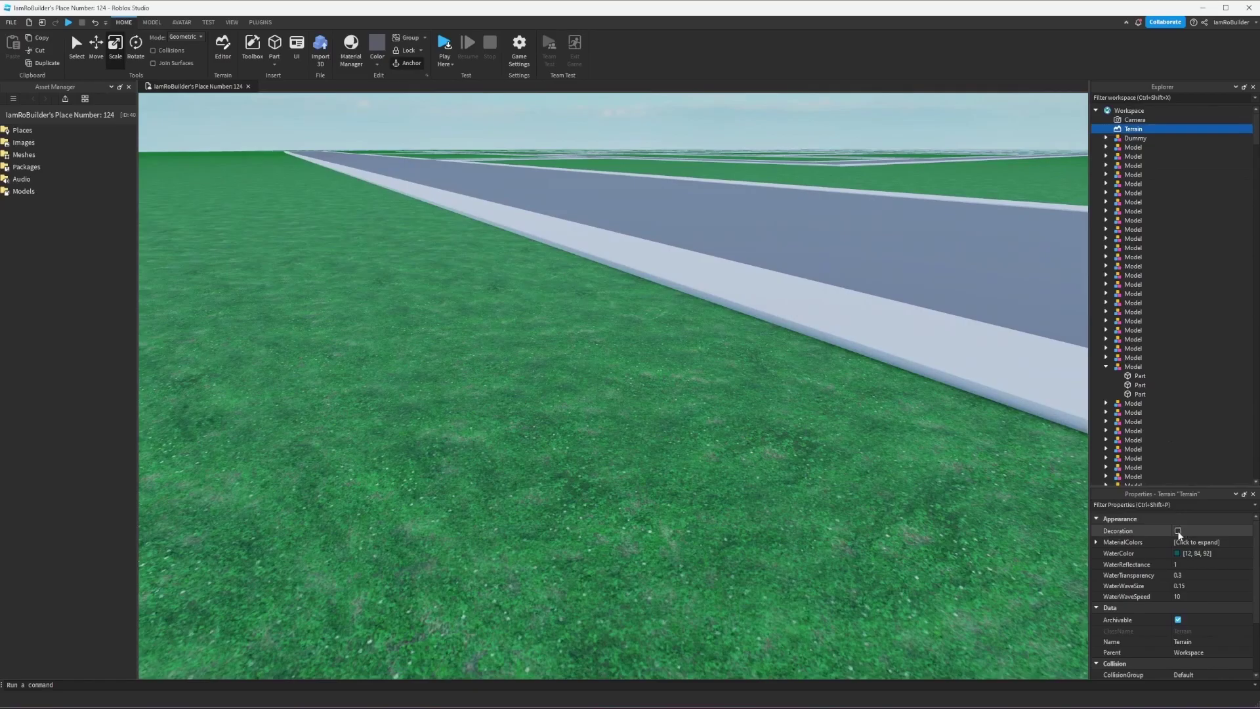
{"action": "left_click", "coordinate": [1177, 531]}
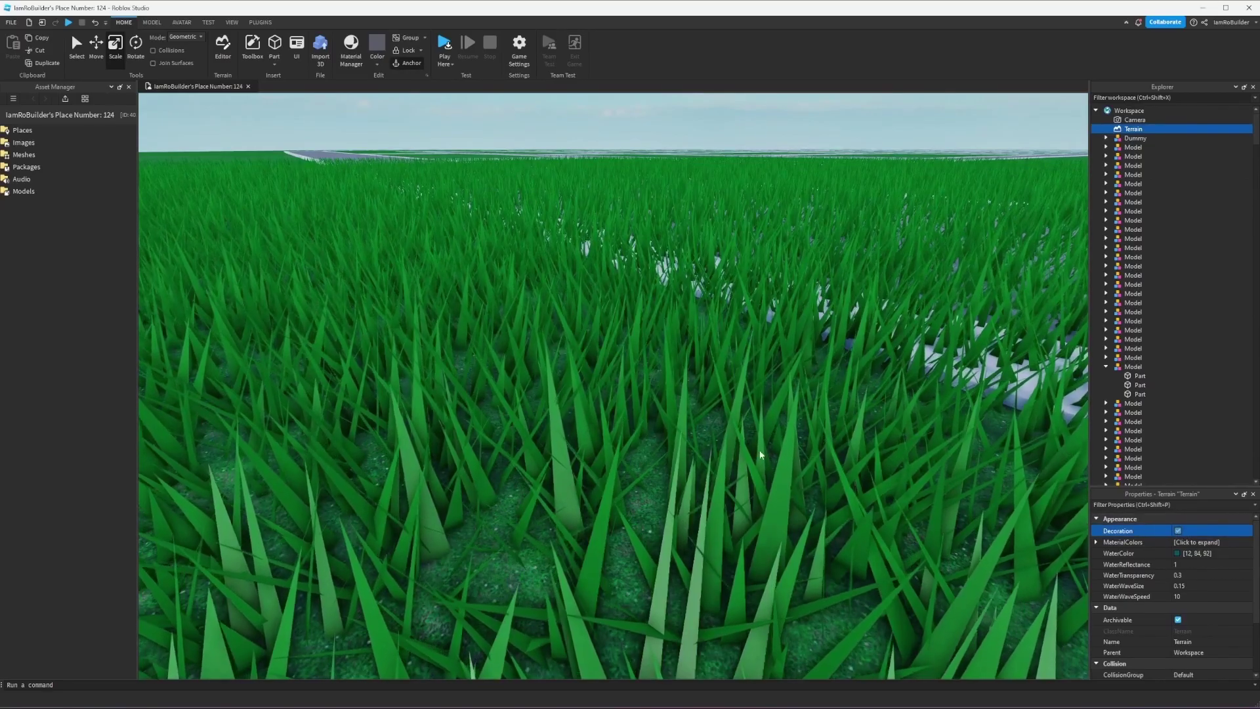
{"action": "scroll", "coordinate": [761, 459], "scroll_direction": "down", "scroll_amount": 6}
{"action": "mouse_move", "coordinate": [750, 453]}
{"action": "right_mouse_down"}
{"action": "mouse_move", "coordinate": [711, 476]}
{"action": "mouse_move", "coordinate": [746, 452]}
{"action": "right_mouse_up"}
{"action": "scroll", "coordinate": [746, 453], "scroll_direction": "up", "scroll_amount": 8}
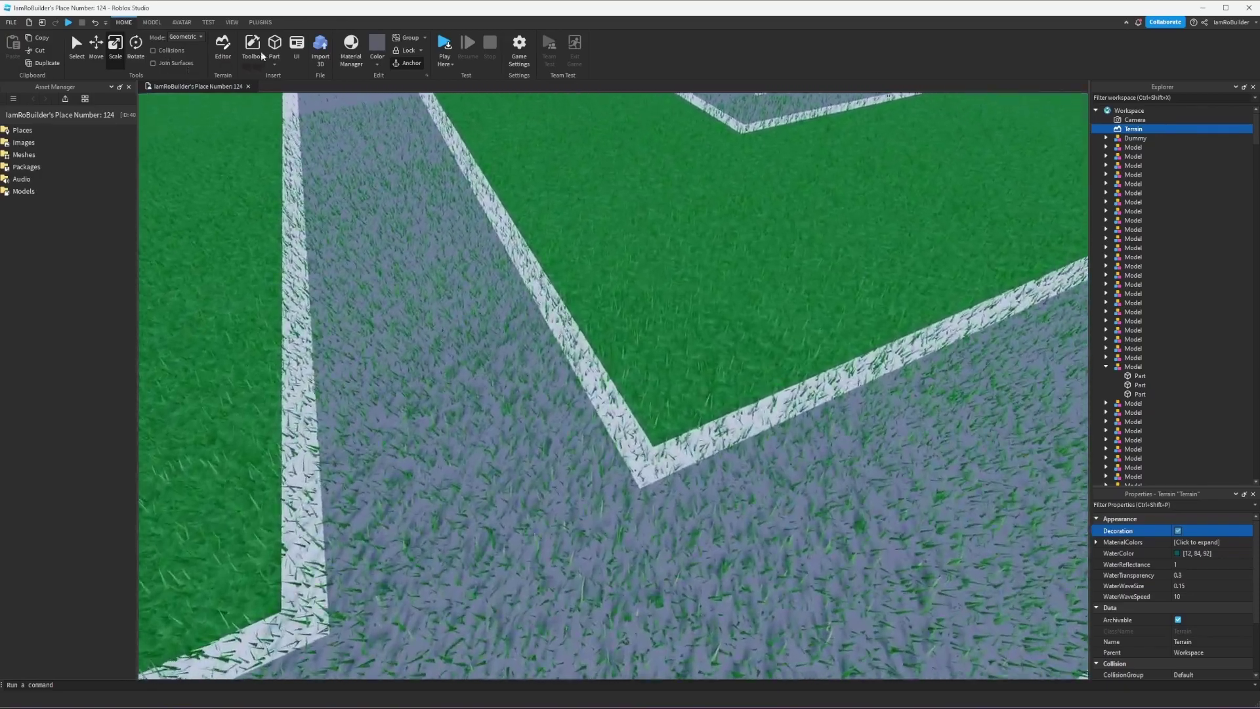
{"action": "left_click", "coordinate": [255, 49]}
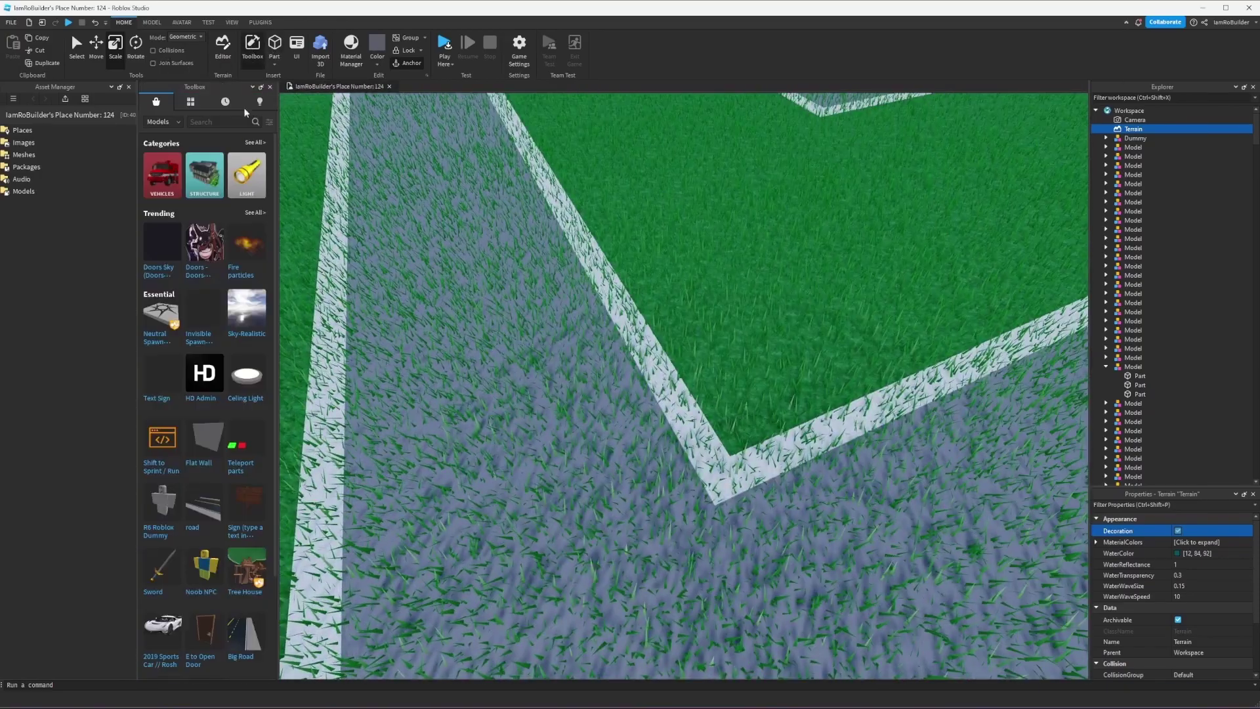
{"action": "left_click", "coordinate": [253, 45]}
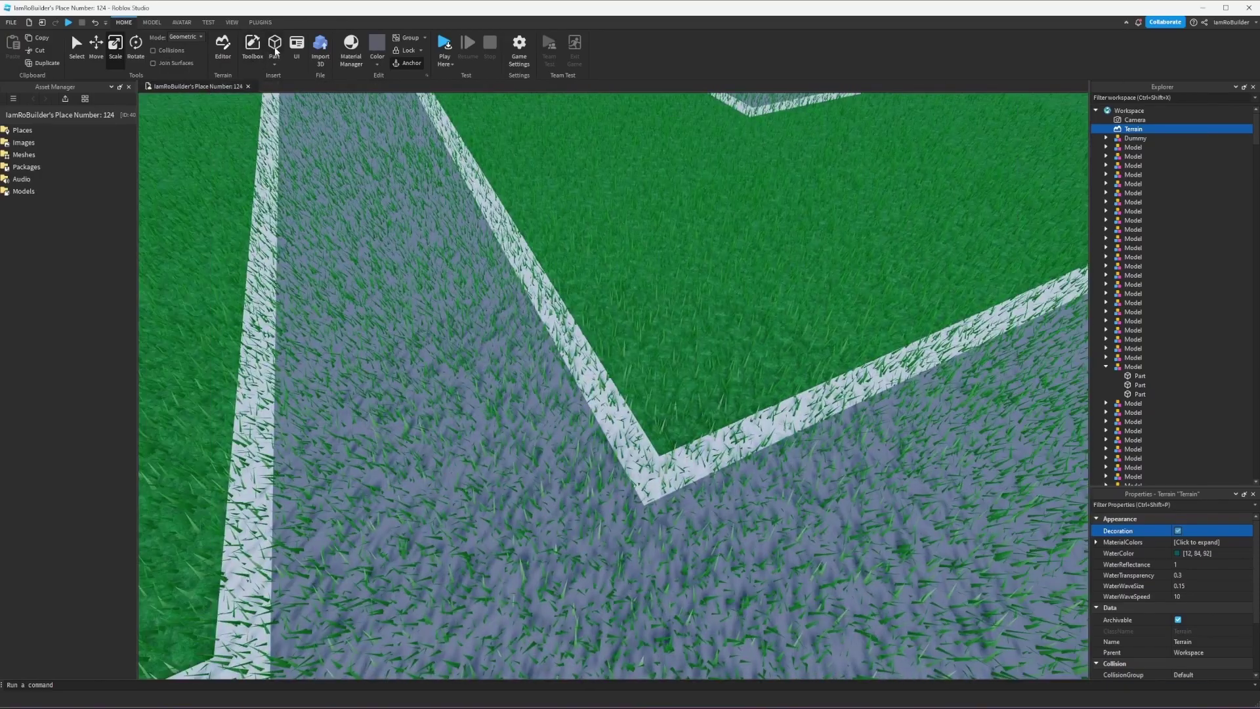
{"action": "left_click", "coordinate": [274, 45]}
{"action": "key", "text": "Delete"}
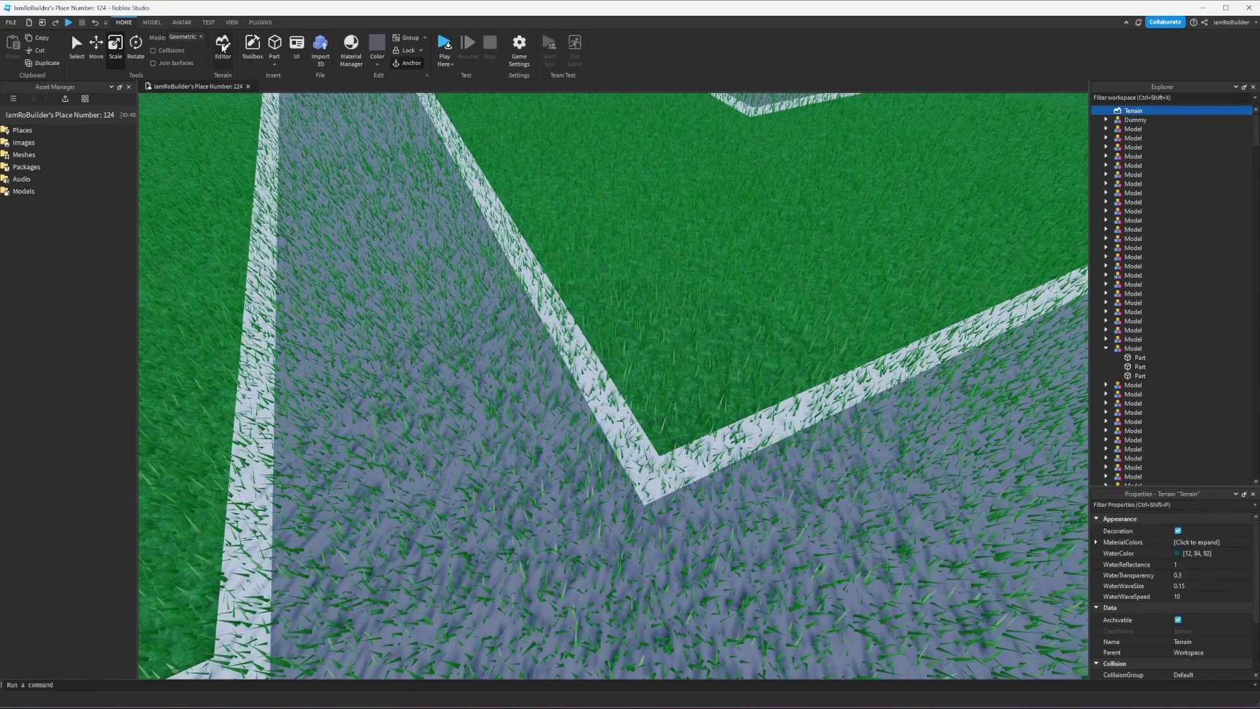
Set the terrain Paint tool to the leafy grass material with a cube brush of base size 13 and height 13
{"action": "left_click", "coordinate": [223, 46]}
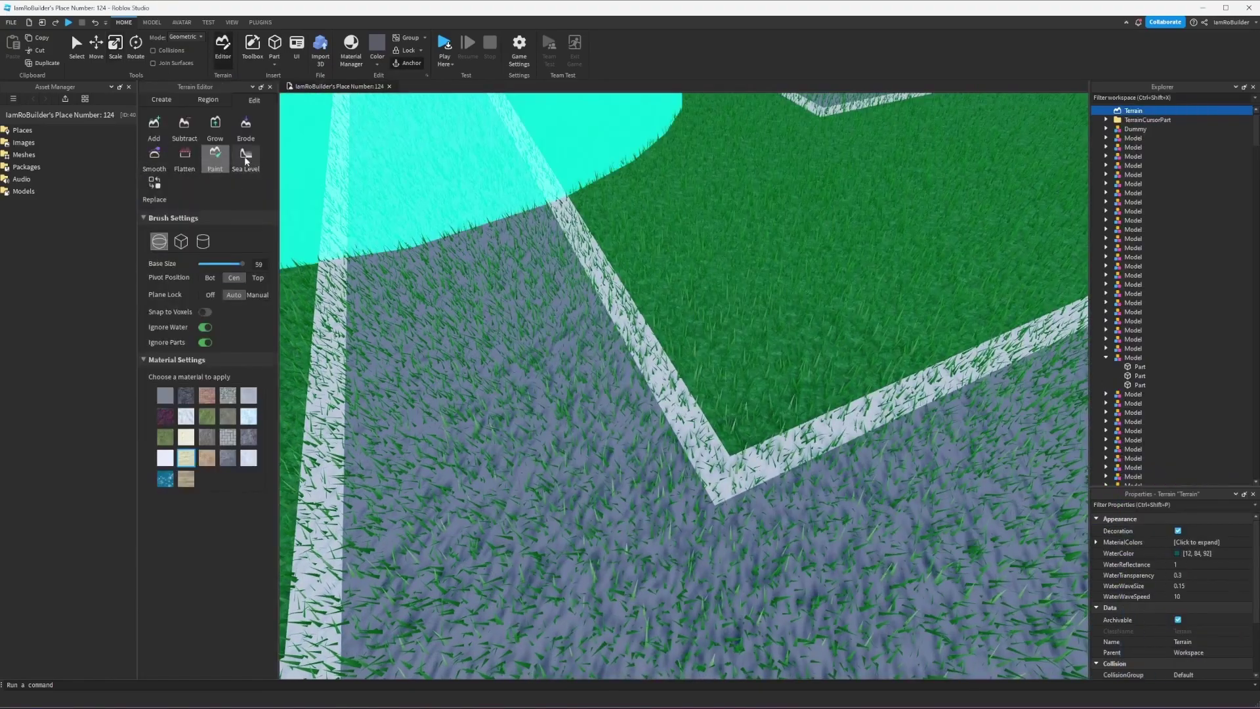
{"action": "left_click", "coordinate": [166, 439]}
{"action": "left_click_drag", "start_coordinate": [242, 265], "coordinate": [204, 265]}
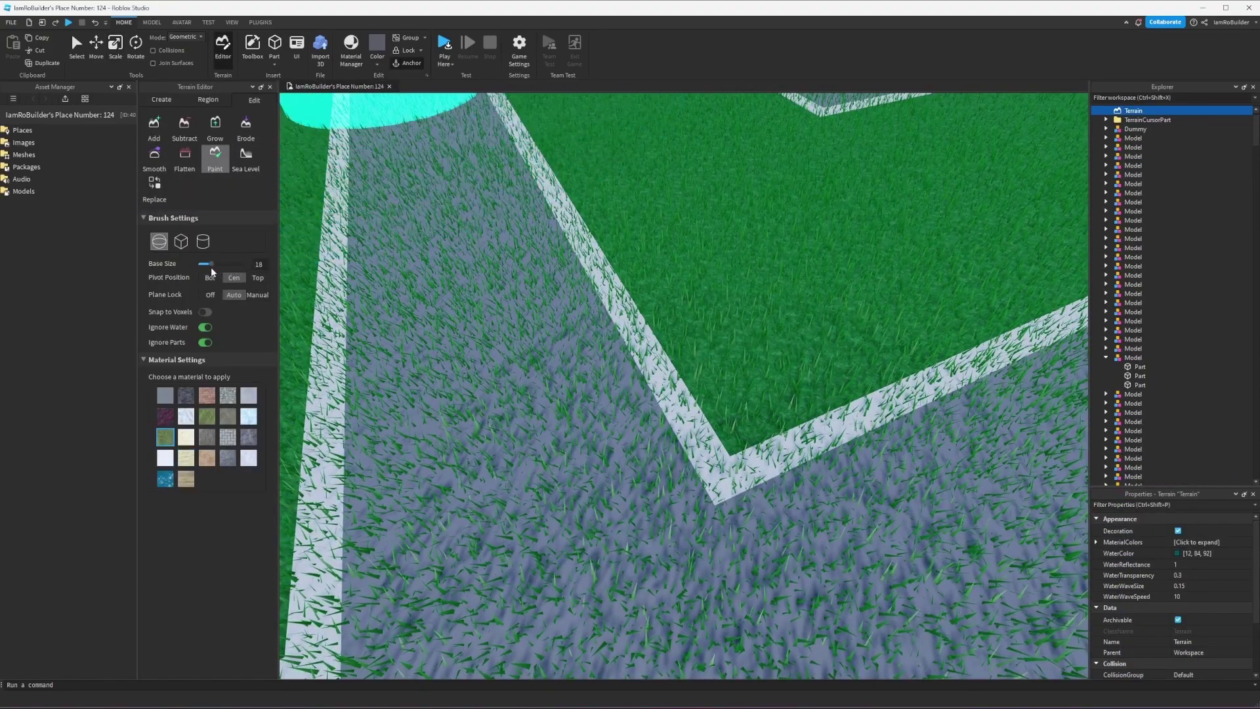
{"action": "left_click", "coordinate": [181, 242]}
{"action": "scroll", "coordinate": [515, 365], "scroll_direction": "down", "scroll_amount": 5}
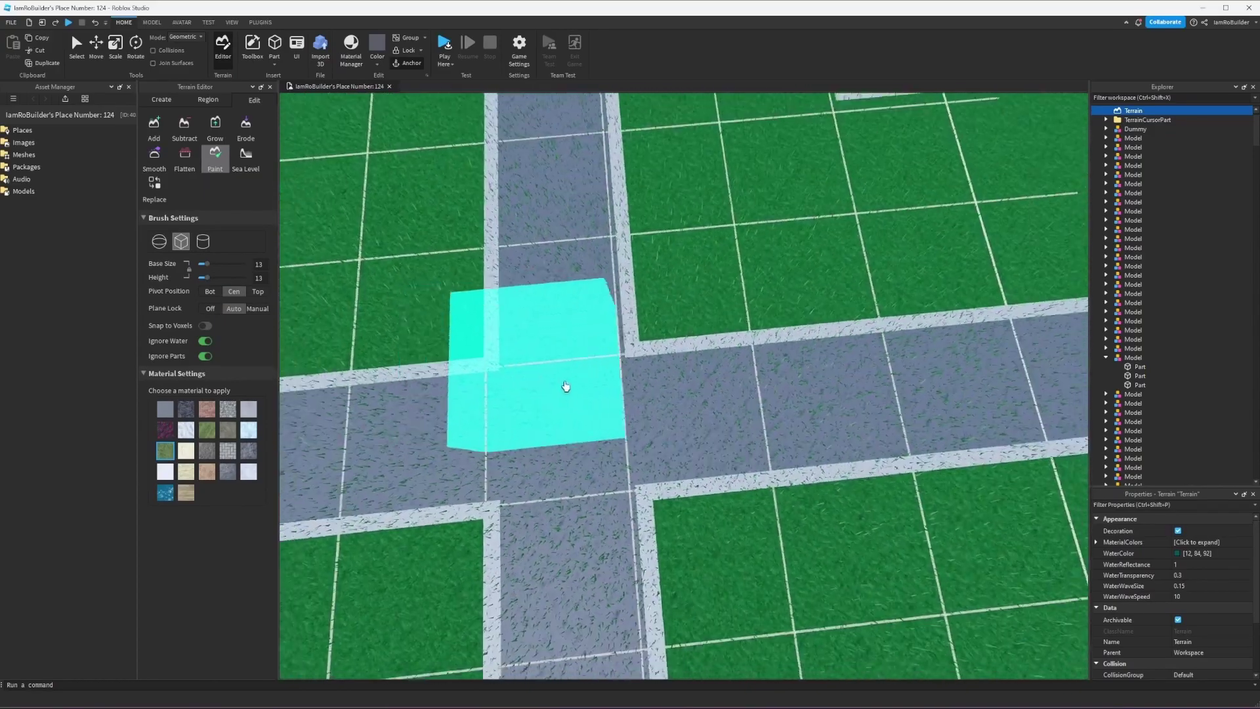
Paint leafy grass along the city roads to clear the grass blades poking through the road surfaces
{"action": "mouse_move", "coordinate": [566, 386]}
{"action": "right_mouse_down"}
{"action": "mouse_move", "coordinate": [637, 436]}
{"action": "mouse_move", "coordinate": [640, 417]}
{"action": "mouse_move", "coordinate": [640, 432]}
{"action": "right_mouse_up"}
{"action": "scroll", "coordinate": [596, 413], "scroll_direction": "up", "scroll_amount": 6}
{"action": "scroll", "coordinate": [640, 434], "scroll_direction": "down", "scroll_amount": 5}
{"action": "scroll", "coordinate": [637, 435], "scroll_direction": "down", "scroll_amount": 4}
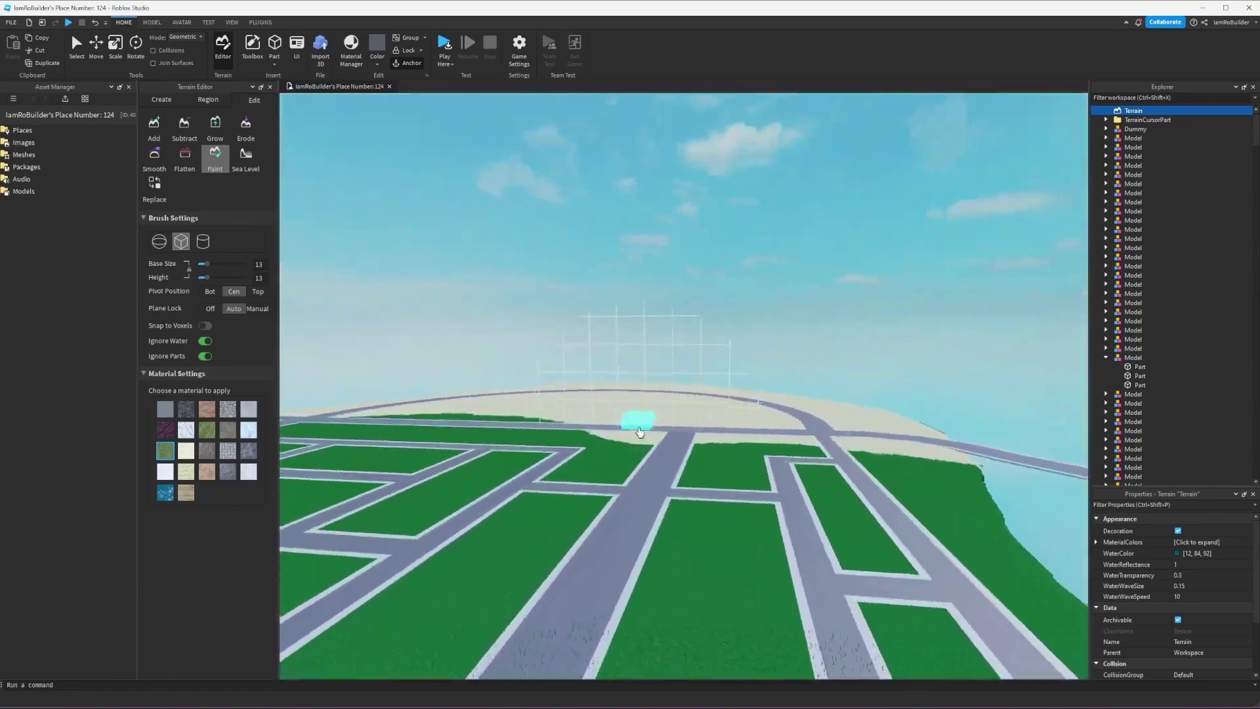
{"action": "scroll", "coordinate": [640, 432], "scroll_direction": "up", "scroll_amount": 6}
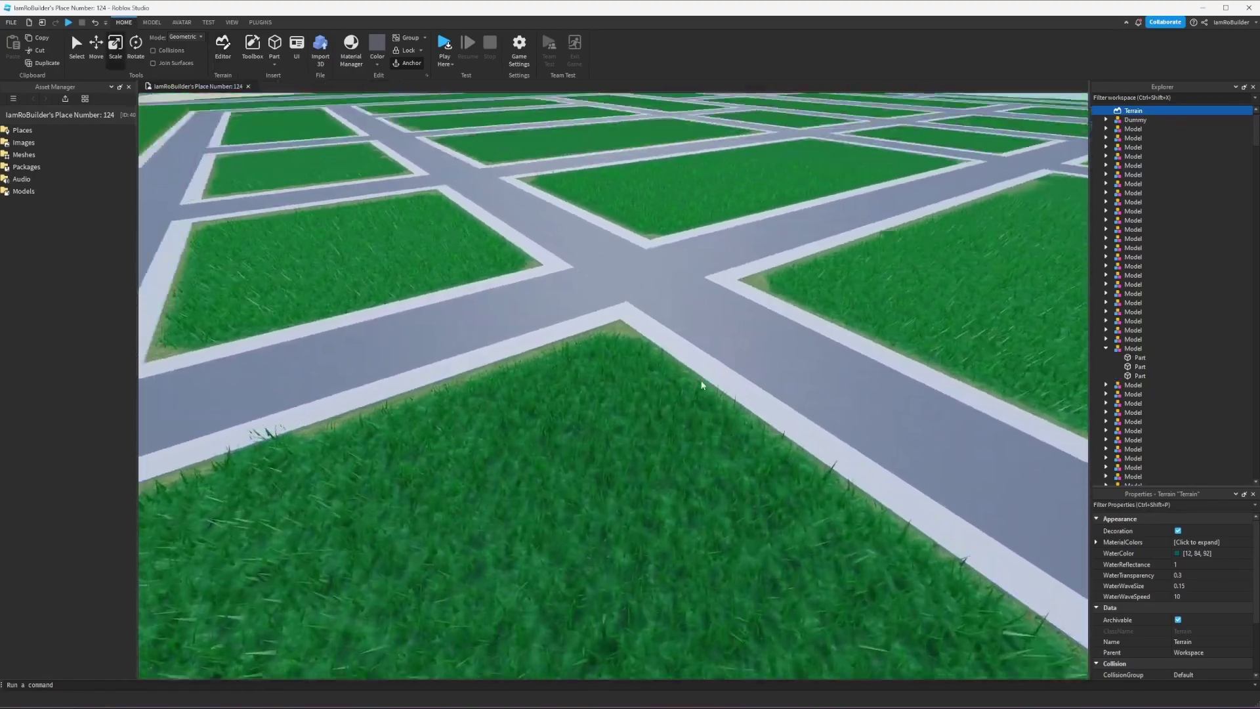
Select the straight road part at the crossing and set its material to Asphalt
{"action": "scroll", "coordinate": [697, 380], "scroll_direction": "up", "scroll_amount": 8}
{"action": "right_click_drag", "start_coordinate": [697, 380], "coordinate": [700, 376]}
{"action": "left_click", "coordinate": [661, 455]}
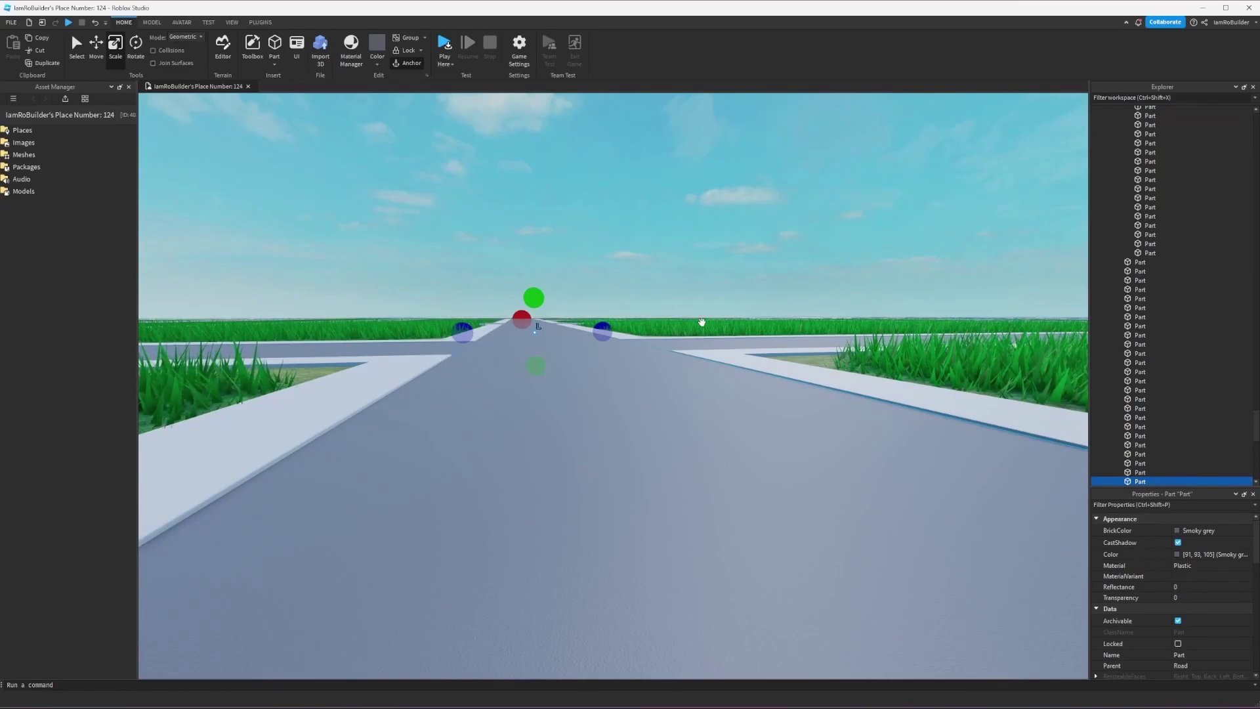
{"action": "left_click", "coordinate": [1191, 561]}
{"action": "left_click", "coordinate": [1191, 562]}
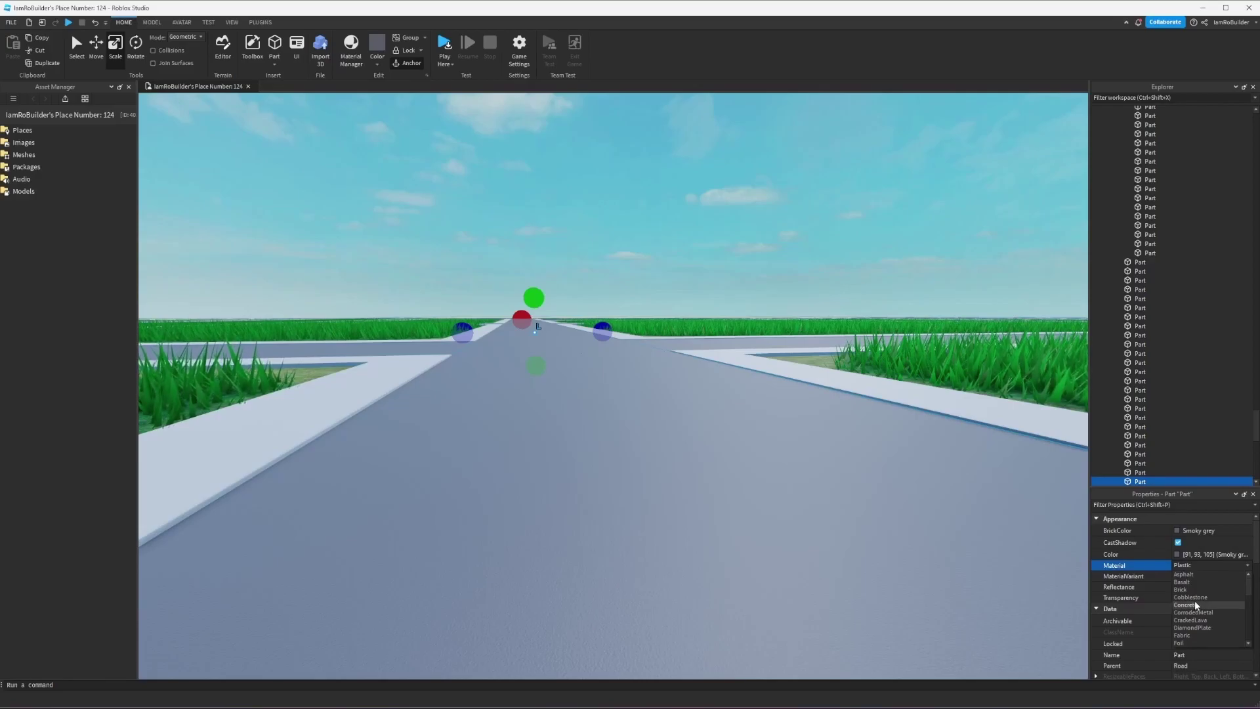
{"action": "left_click", "coordinate": [1189, 582]}
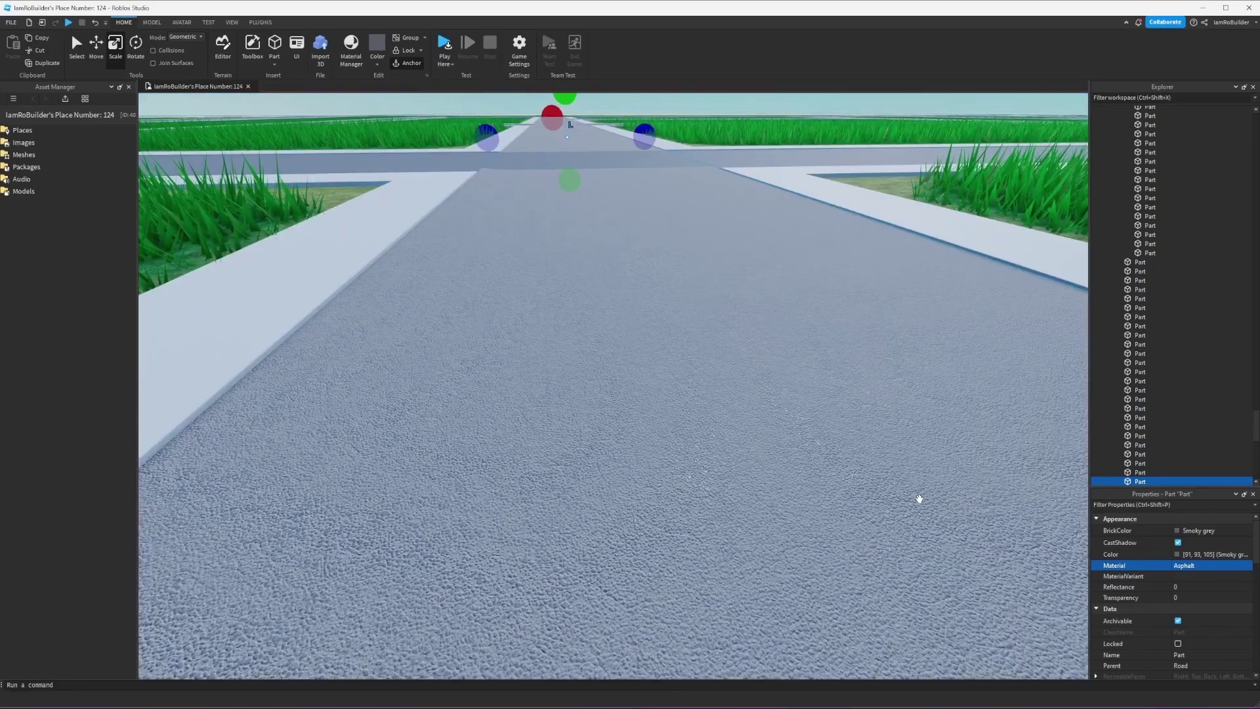
Set the asphalt road part's BrickColor to Black and view it along the street
{"action": "right_click_drag", "start_coordinate": [919, 499], "coordinate": [919, 500]}
{"action": "left_click", "coordinate": [1208, 533]}
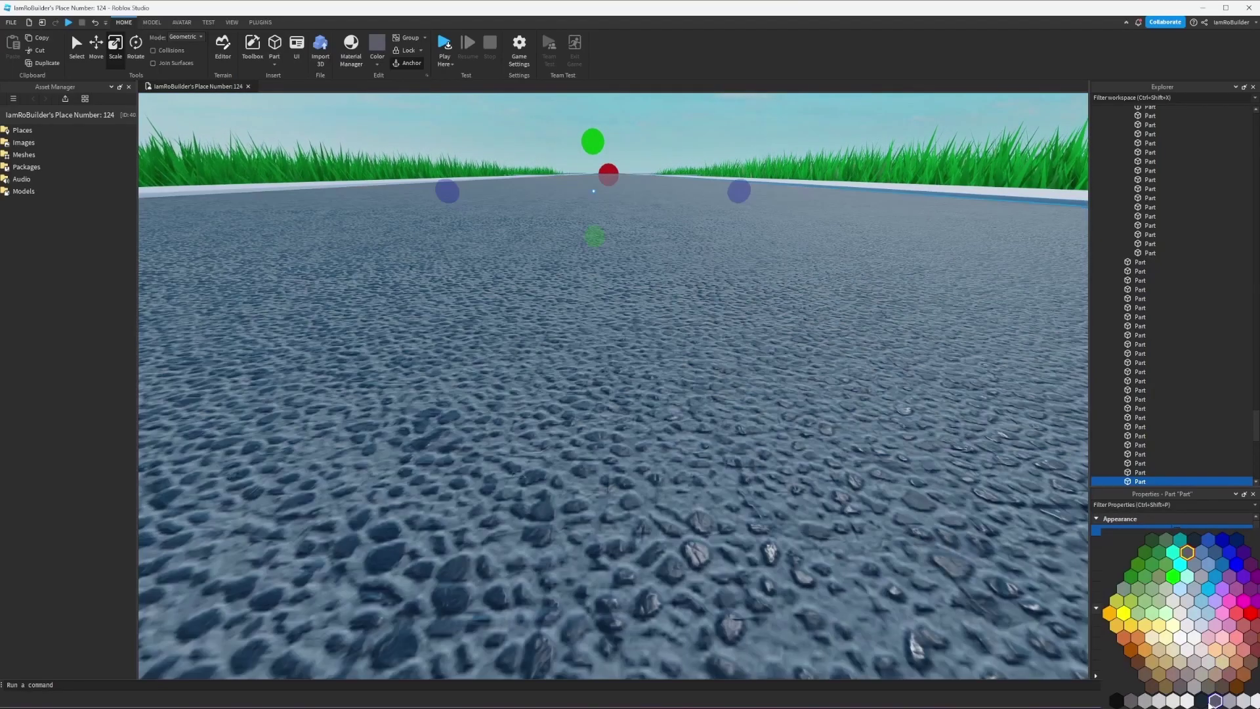
{"action": "left_click", "coordinate": [1212, 697]}
{"action": "key", "text": "w"}
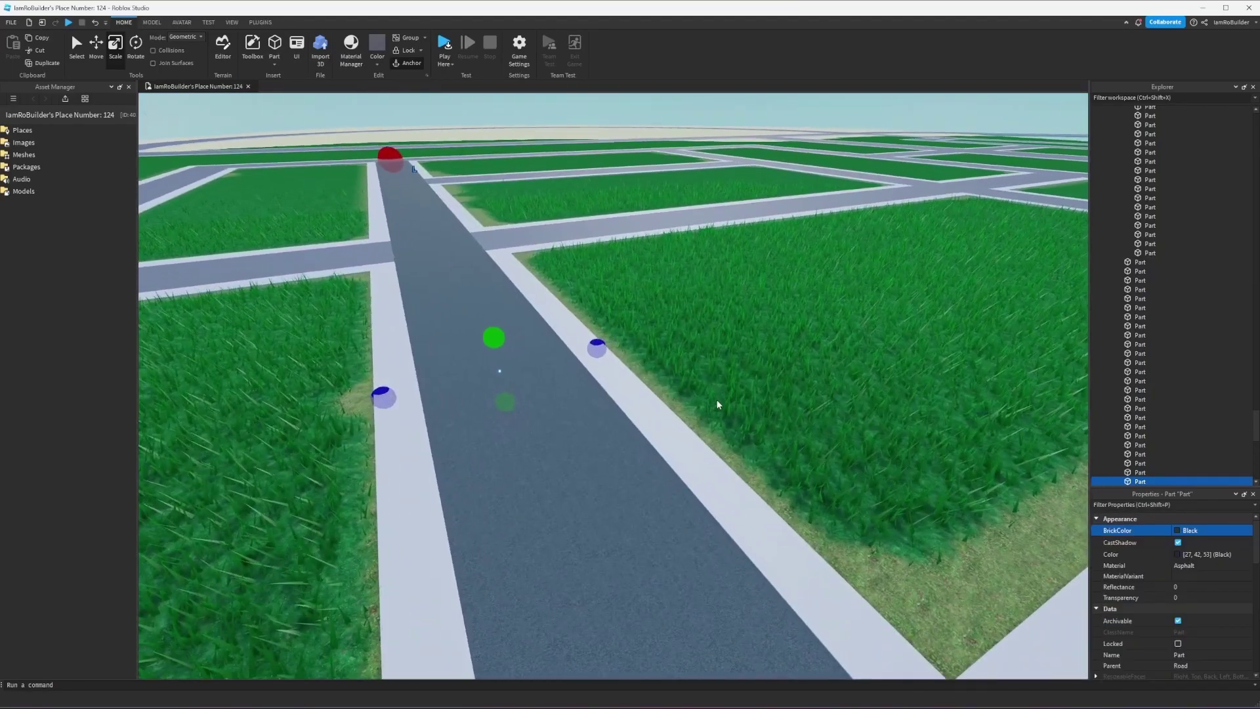
Set the asphalt road part's color to dark grey RGB 45, 43, 45 and check it against the surrounding roads
{"action": "left_click", "coordinate": [1208, 530]}
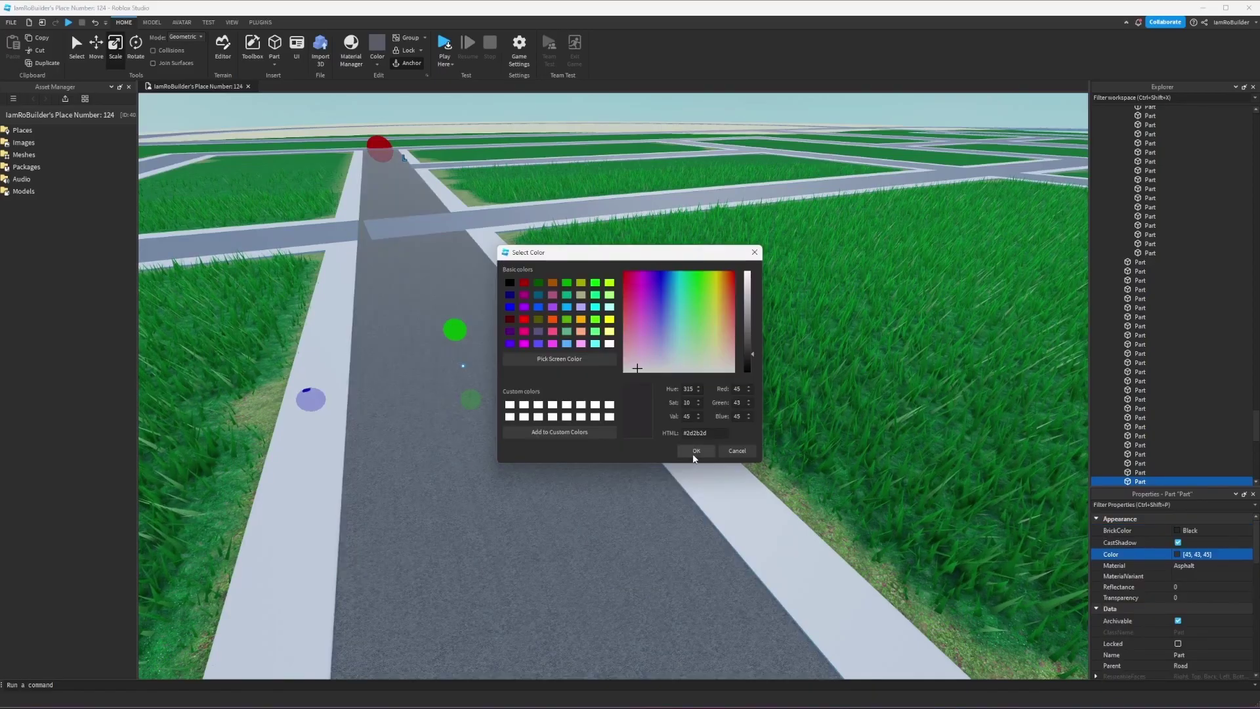
{"action": "left_click", "coordinate": [696, 451]}
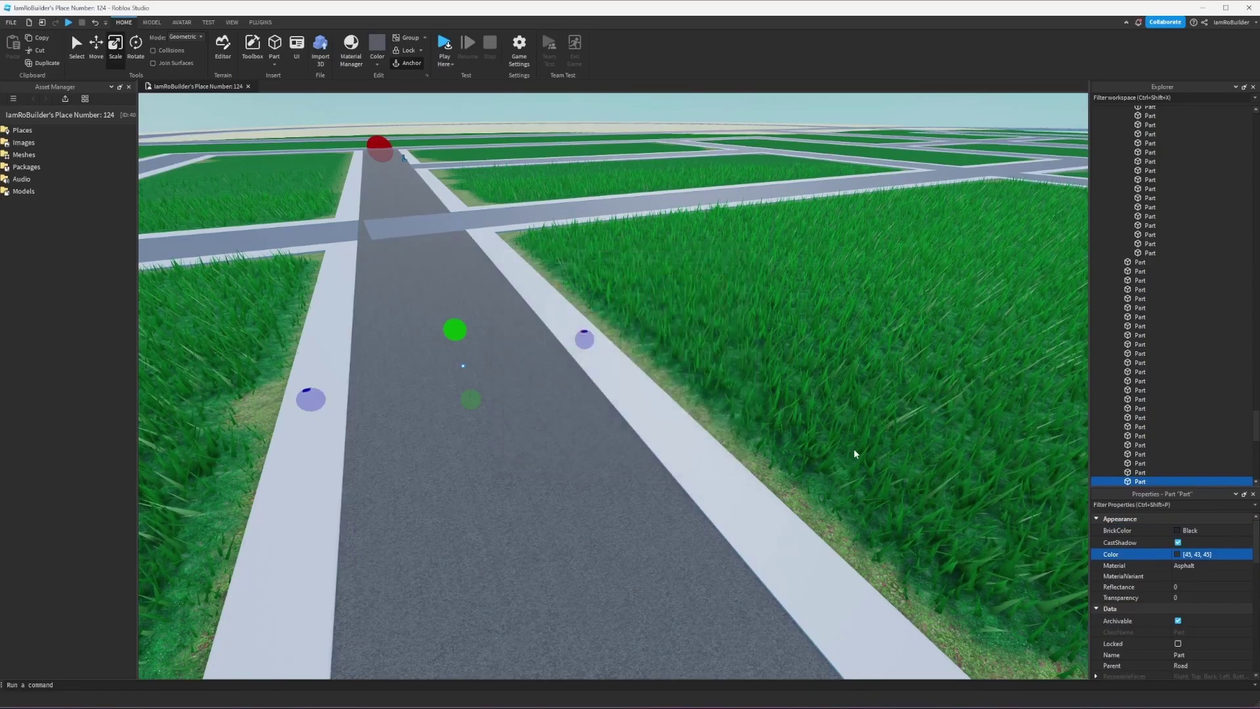
{"action": "scroll", "coordinate": [967, 430], "scroll_direction": "up", "scroll_amount": 6}
{"action": "right_click_drag", "start_coordinate": [968, 433], "coordinate": [968, 434]}
{"action": "scroll", "coordinate": [967, 435], "scroll_direction": "down", "scroll_amount": 6}
{"action": "left_click", "coordinate": [1202, 555]}
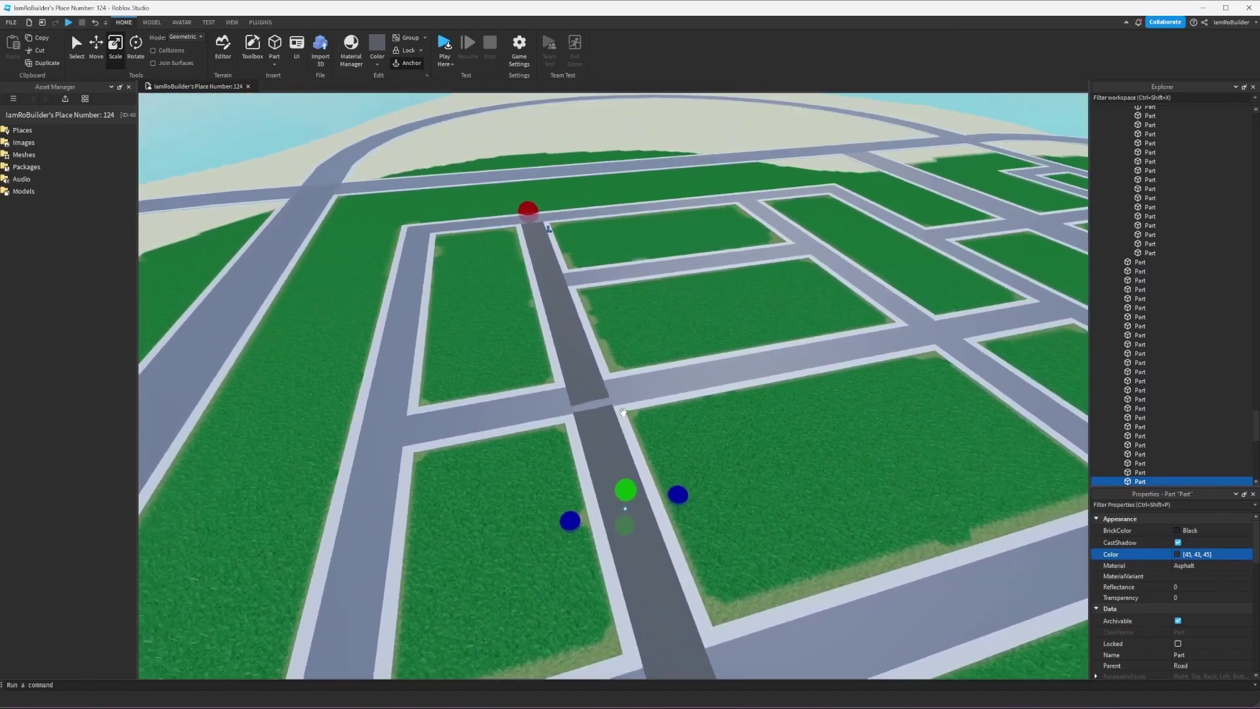
{"action": "right_click_drag", "start_coordinate": [623, 413], "coordinate": [623, 411]}
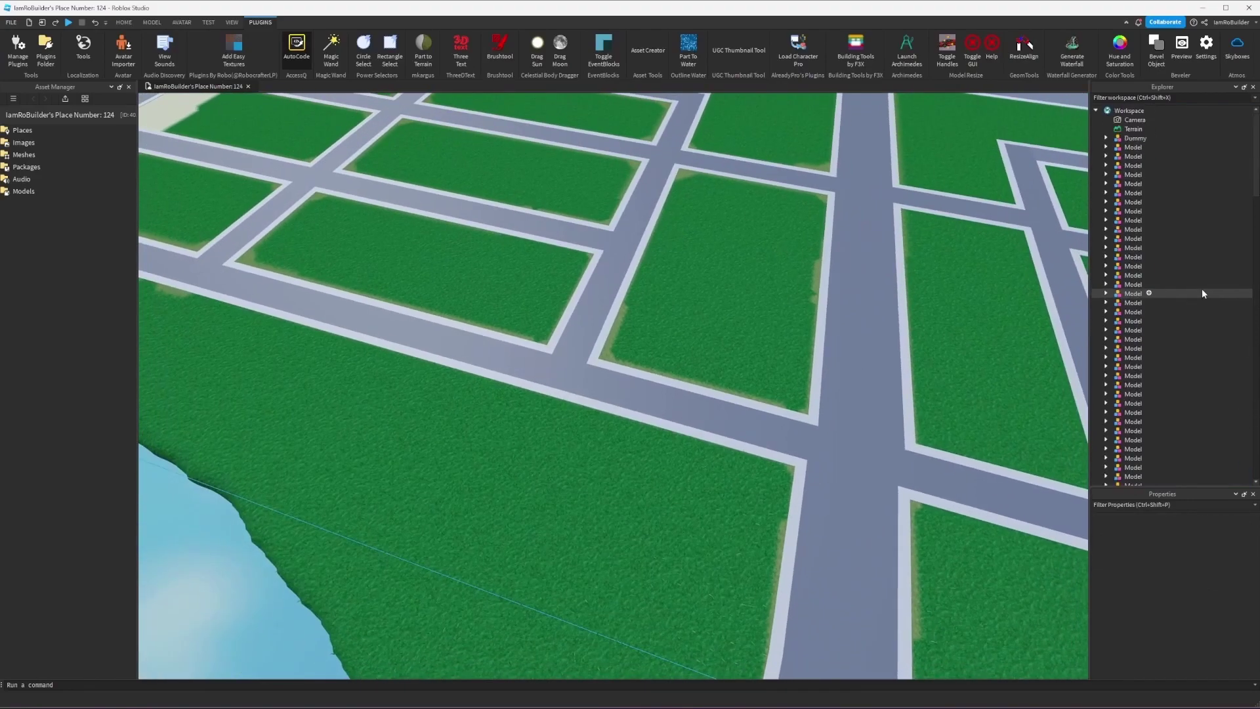
Ungroup all Workspace models from the first Model below Dummy through Road
{"action": "left_click", "coordinate": [1139, 192]}
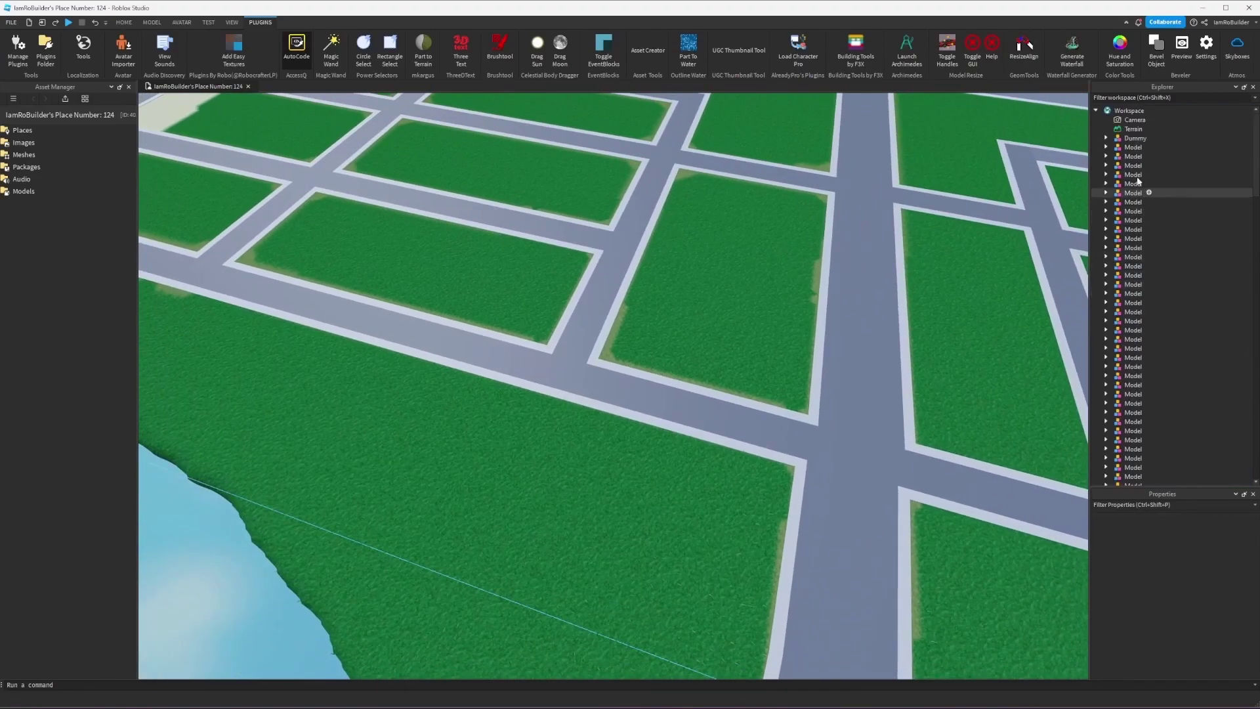
{"action": "left_click", "coordinate": [1131, 148]}
{"action": "scroll", "coordinate": [1133, 161], "scroll_direction": "down", "scroll_amount": 8}
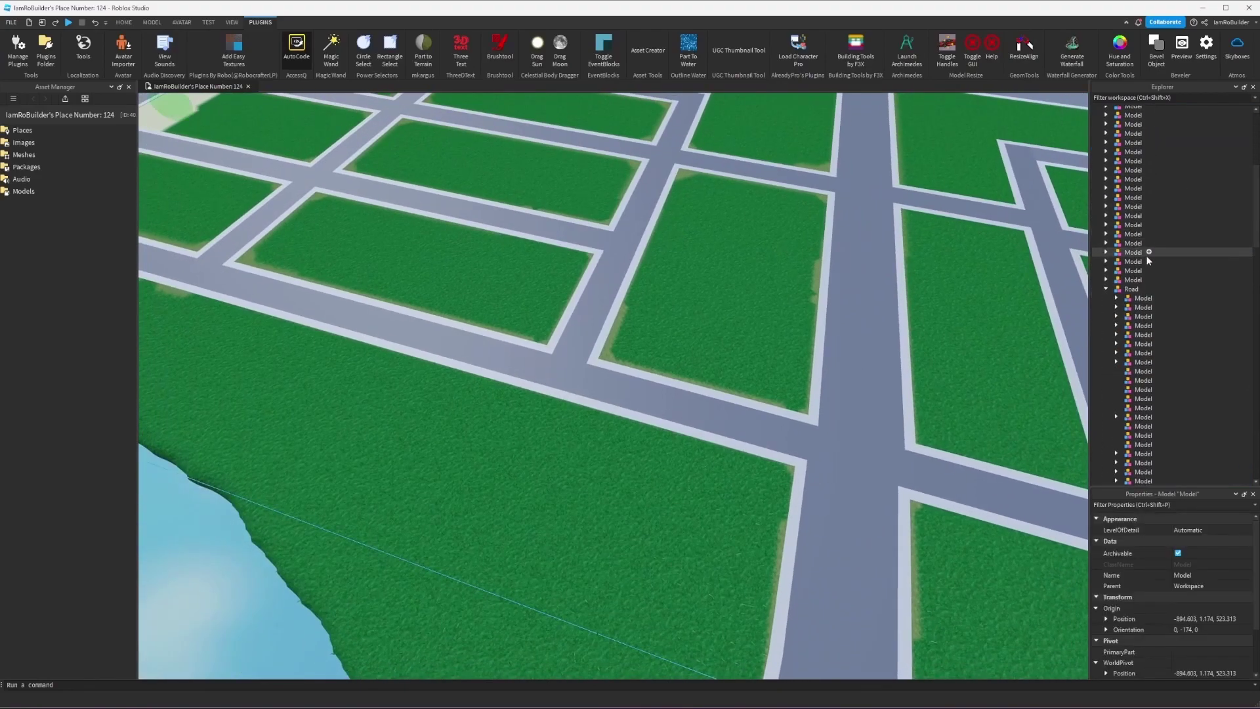
{"action": "left_click", "coordinate": [1106, 289]}
{"action": "left_click", "coordinate": [1135, 337], "text": "shift"}
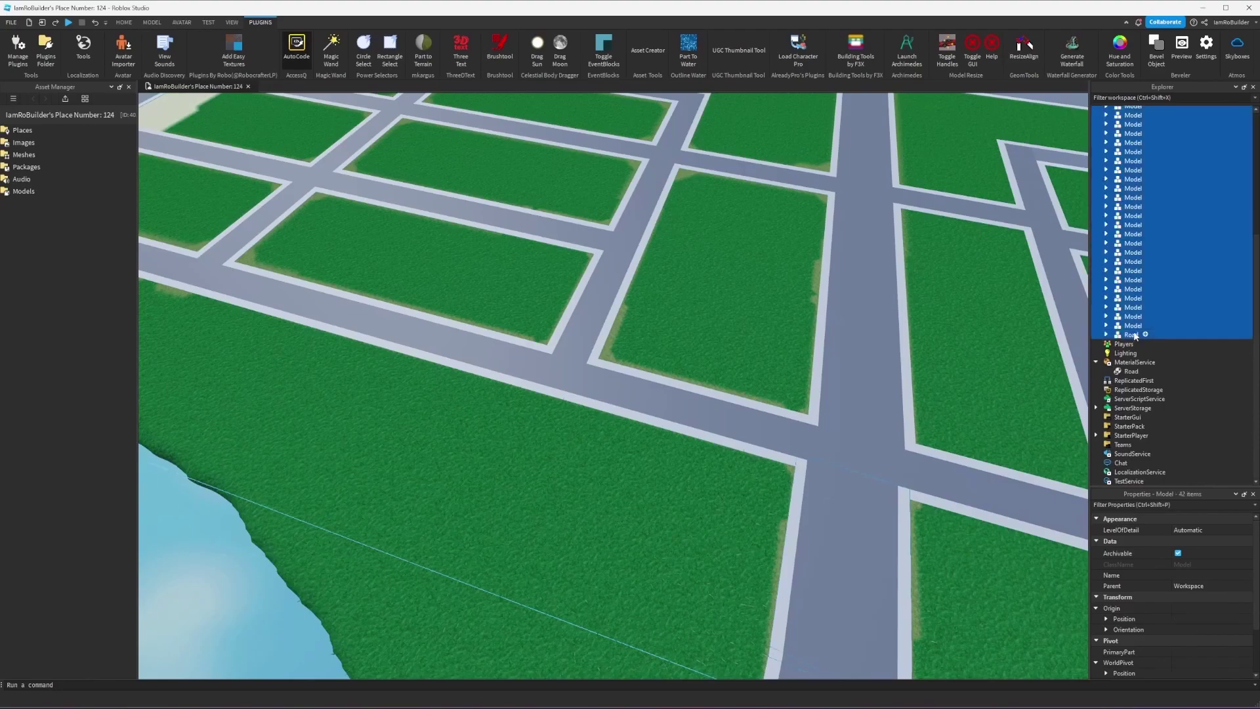
{"action": "key", "text": "ctrl+u"}
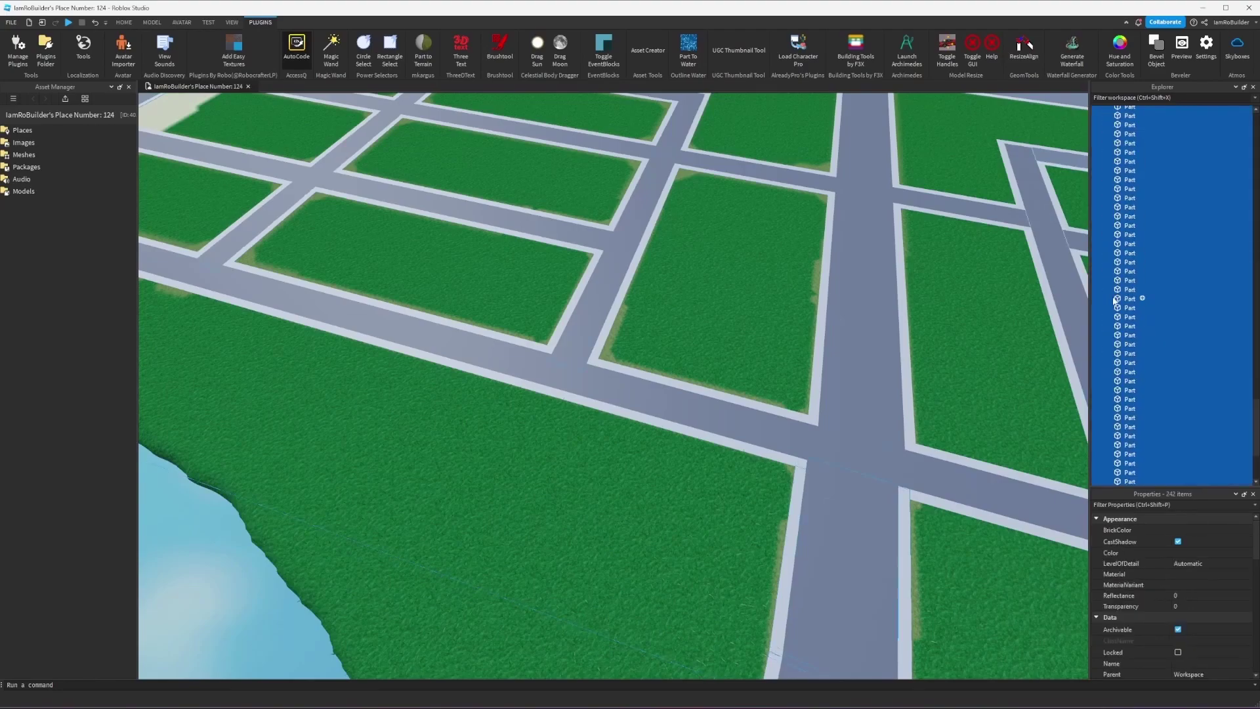
Ungroup the remaining nested Workspace models, from the first Model below Dummy through Sidewalk, into loose parts
{"action": "scroll", "coordinate": [1134, 300], "scroll_direction": "up", "scroll_amount": 15}
{"action": "scroll", "coordinate": [1135, 301], "scroll_direction": "down", "scroll_amount": 6}
{"action": "scroll", "coordinate": [1135, 299], "scroll_direction": "down", "scroll_amount": 3}
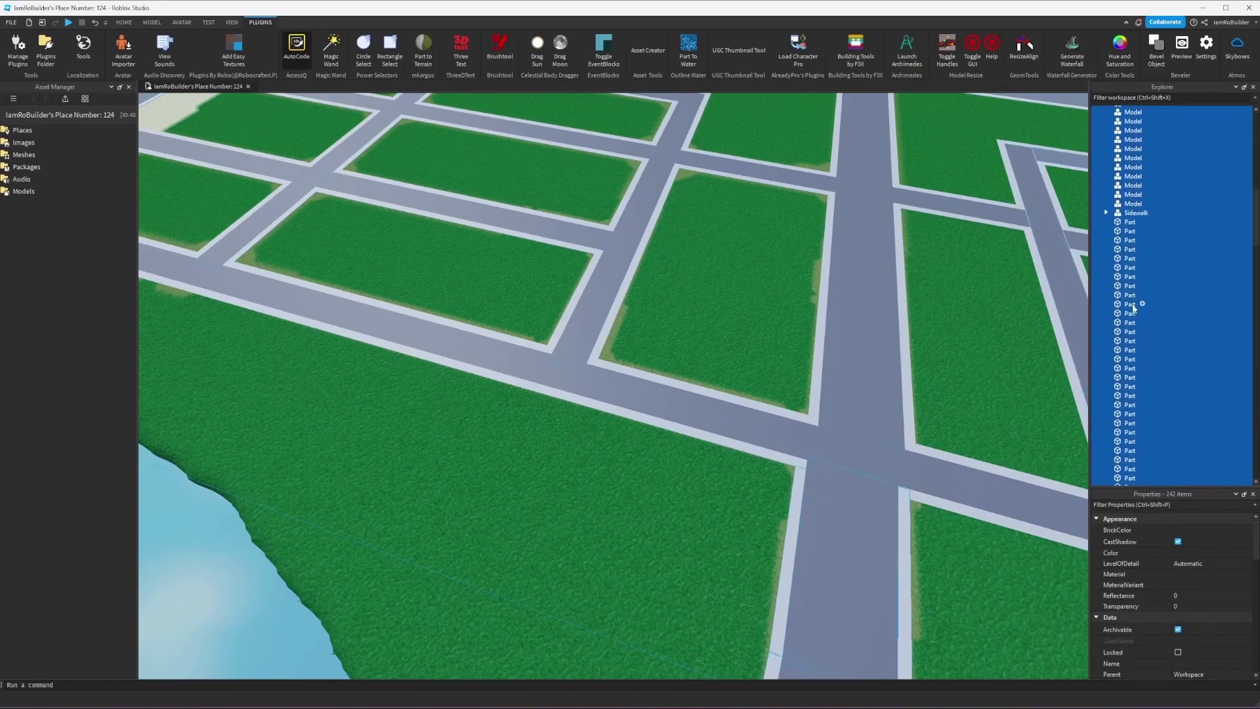
{"action": "left_click", "coordinate": [1129, 395]}
{"action": "scroll", "coordinate": [1128, 282], "scroll_direction": "up", "scroll_amount": 5}
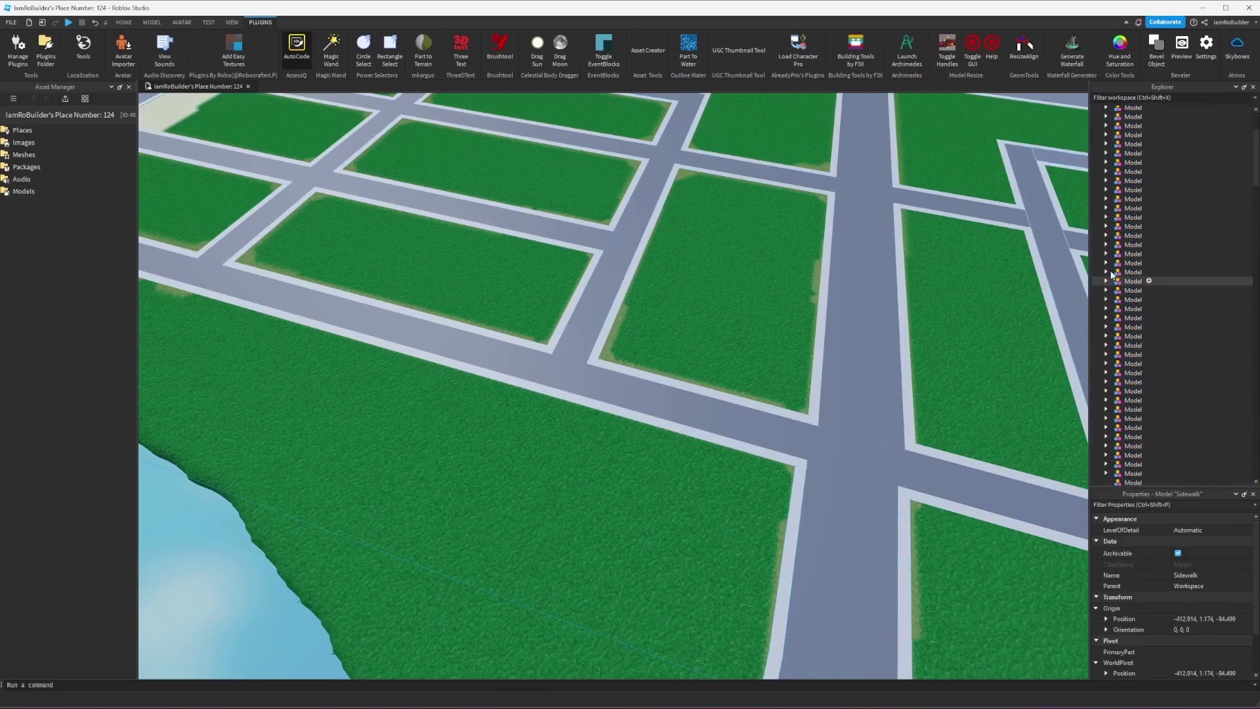
{"action": "left_click", "coordinate": [1129, 148], "text": "shift"}
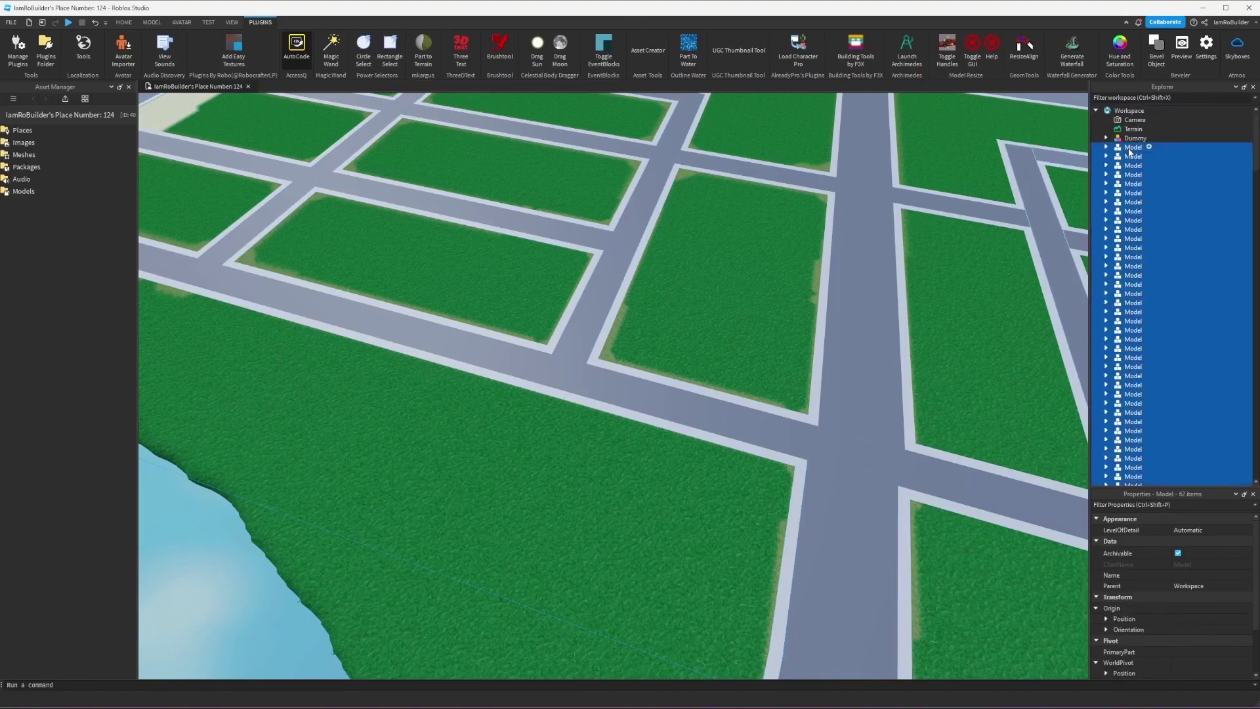
{"action": "left_click", "coordinate": [1129, 253]}
{"action": "left_click", "coordinate": [1128, 147], "text": "shift"}
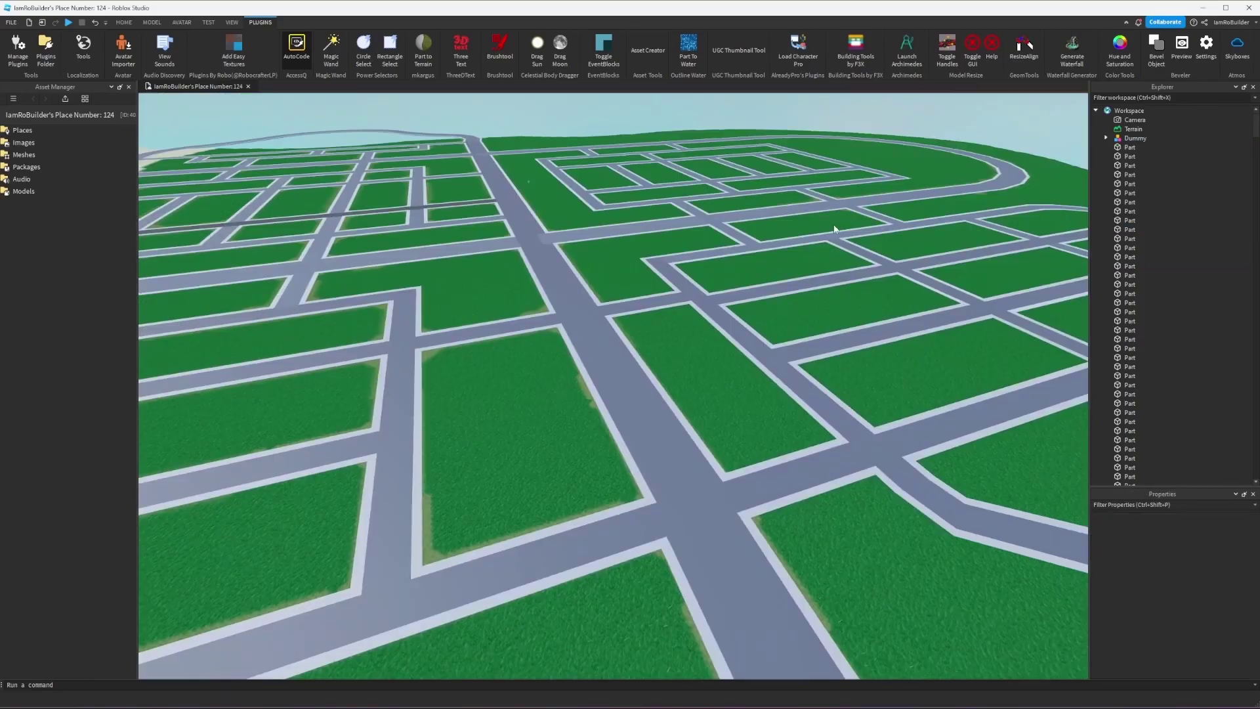
Select the dark asphalt road part and copy its RGB 45, 43, 45 color value
{"action": "left_click", "coordinate": [425, 203]}
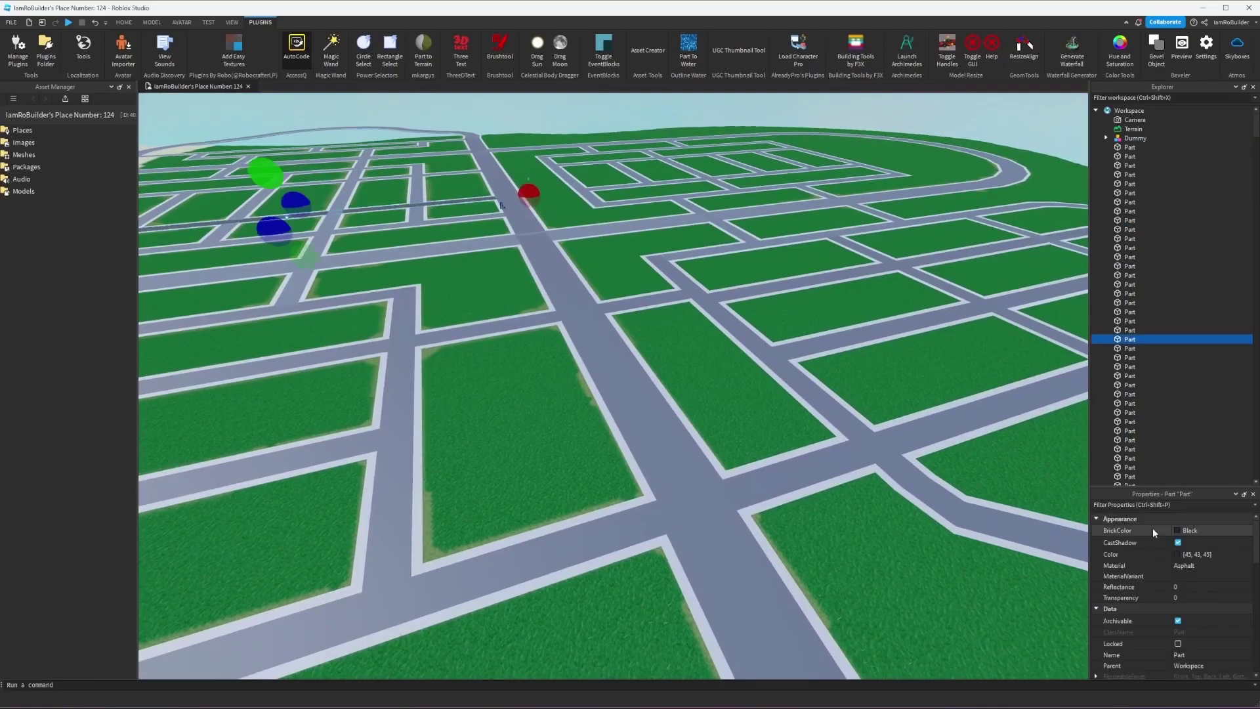
{"action": "left_click", "coordinate": [1201, 554]}
{"action": "key", "text": "ctrl+c"}
Select the matching connected road parts with the Magic Wand, set their BrickColor to Black and group them as Road
{"action": "left_click", "coordinate": [332, 52]}
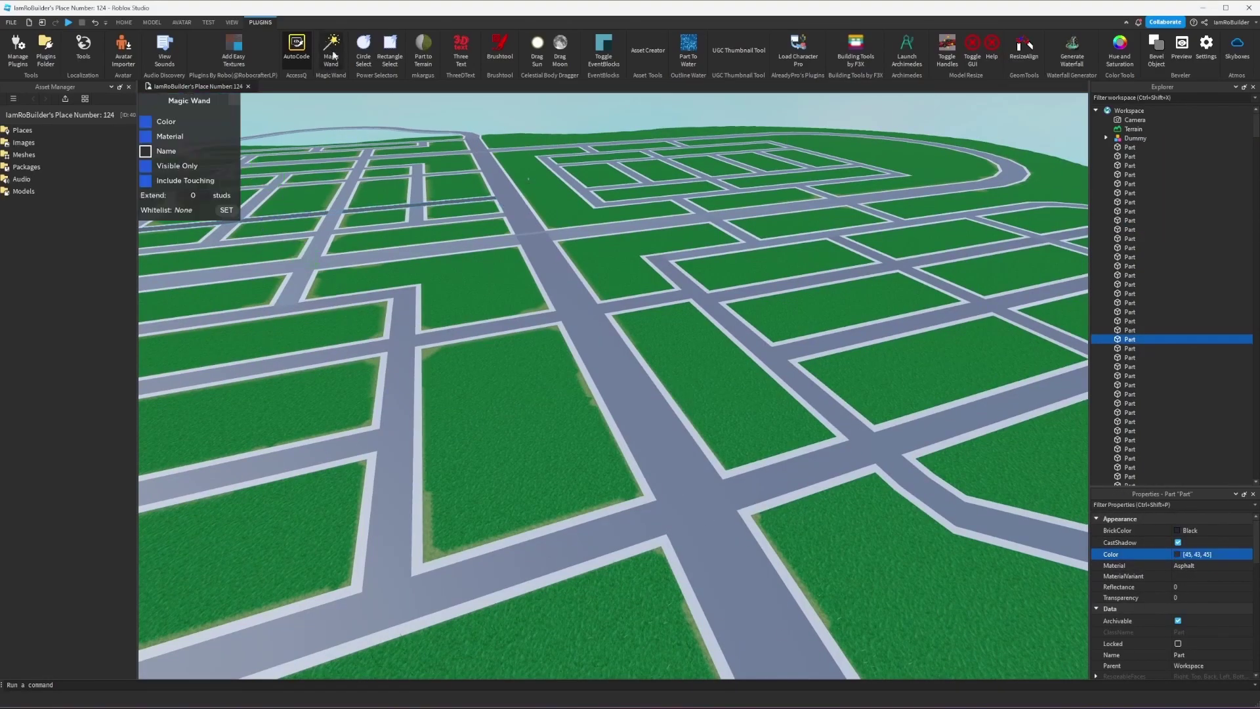
{"action": "left_click", "coordinate": [703, 512]}
{"action": "left_click", "coordinate": [1187, 566]}
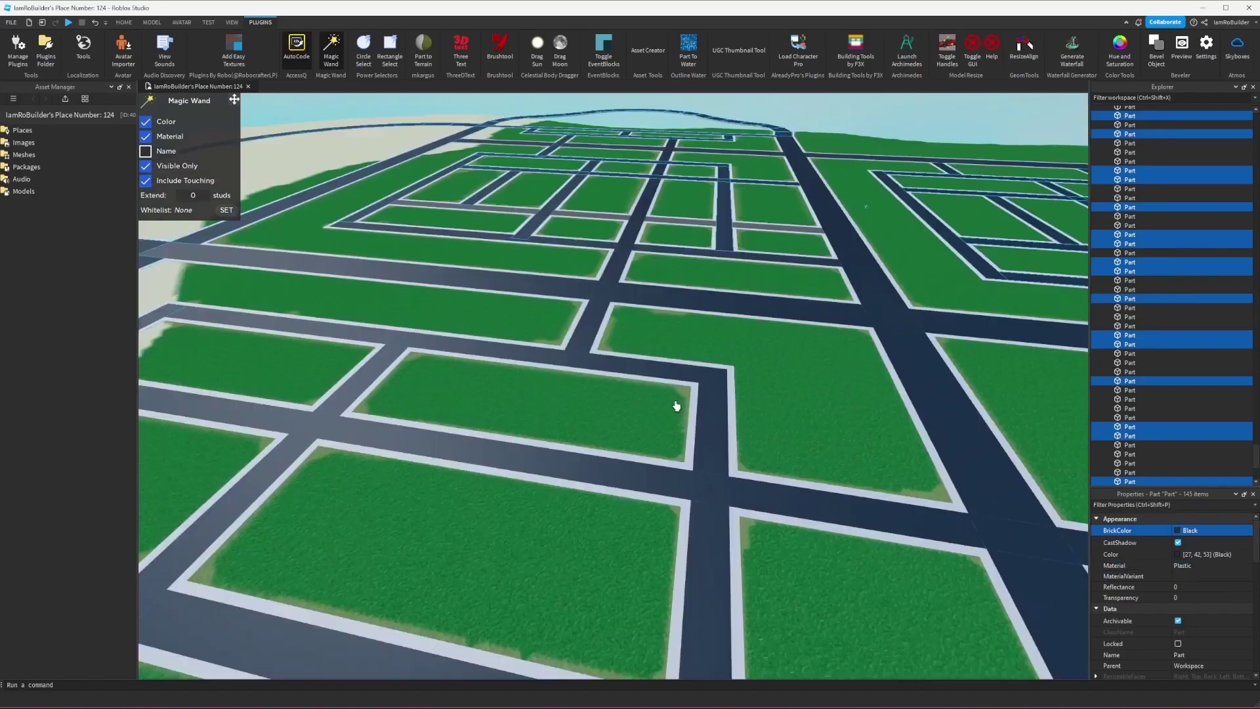
{"action": "scroll", "coordinate": [675, 407], "scroll_direction": "up", "scroll_amount": 3}
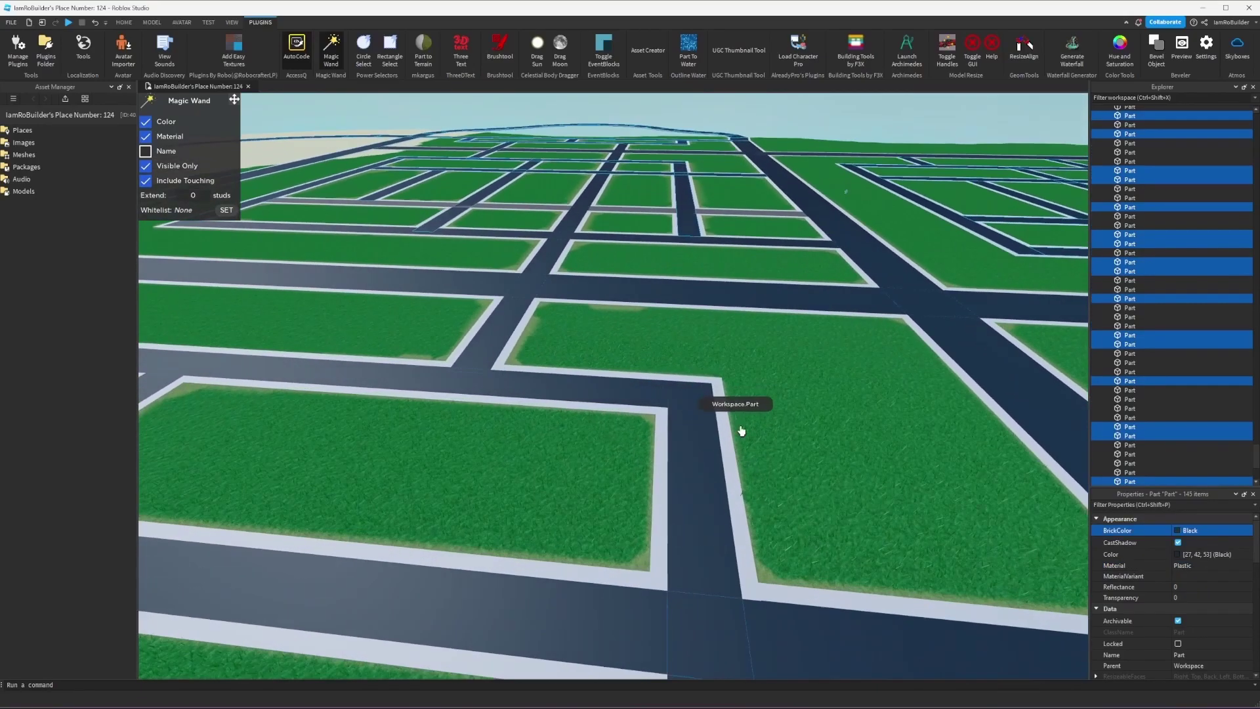
{"action": "left_click", "coordinate": [1210, 555]}
{"action": "left_click", "coordinate": [1193, 567]}
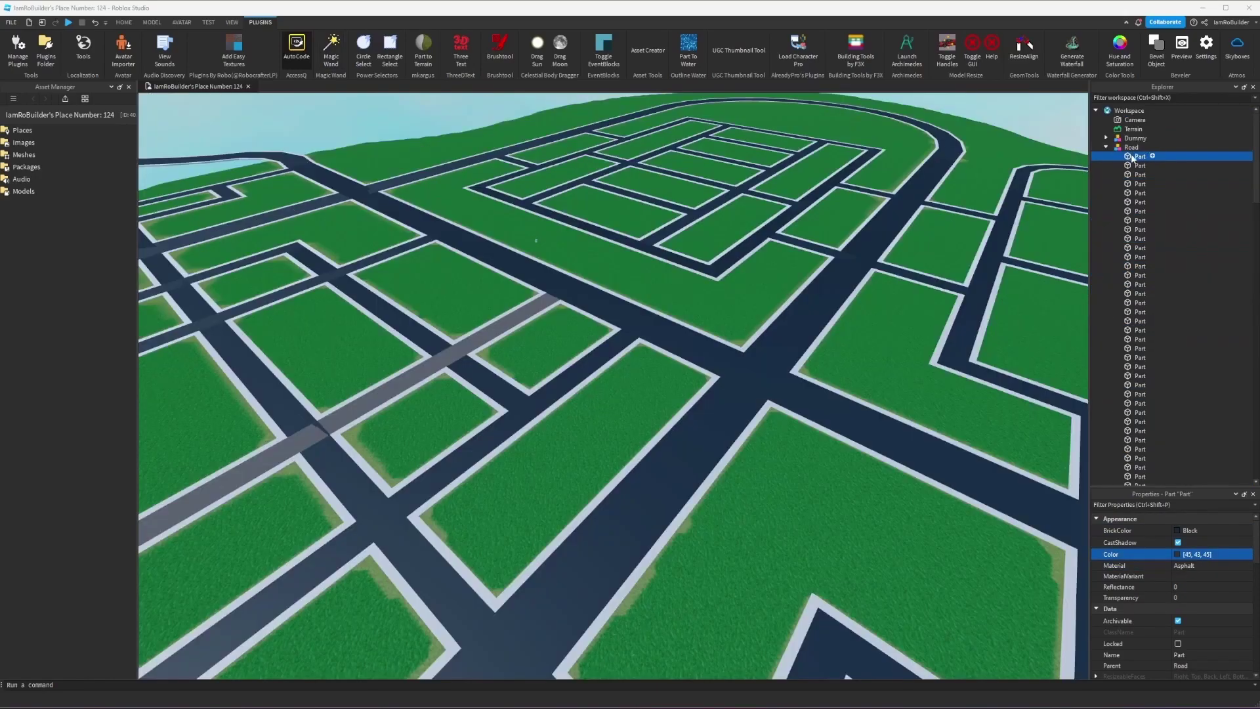
Select every part inside the Road model and set their color to RGB 45, 43, 45
{"action": "scroll", "coordinate": [1172, 252], "scroll_direction": "down", "scroll_amount": 5}
{"action": "scroll", "coordinate": [1170, 255], "scroll_direction": "down", "scroll_amount": 3}
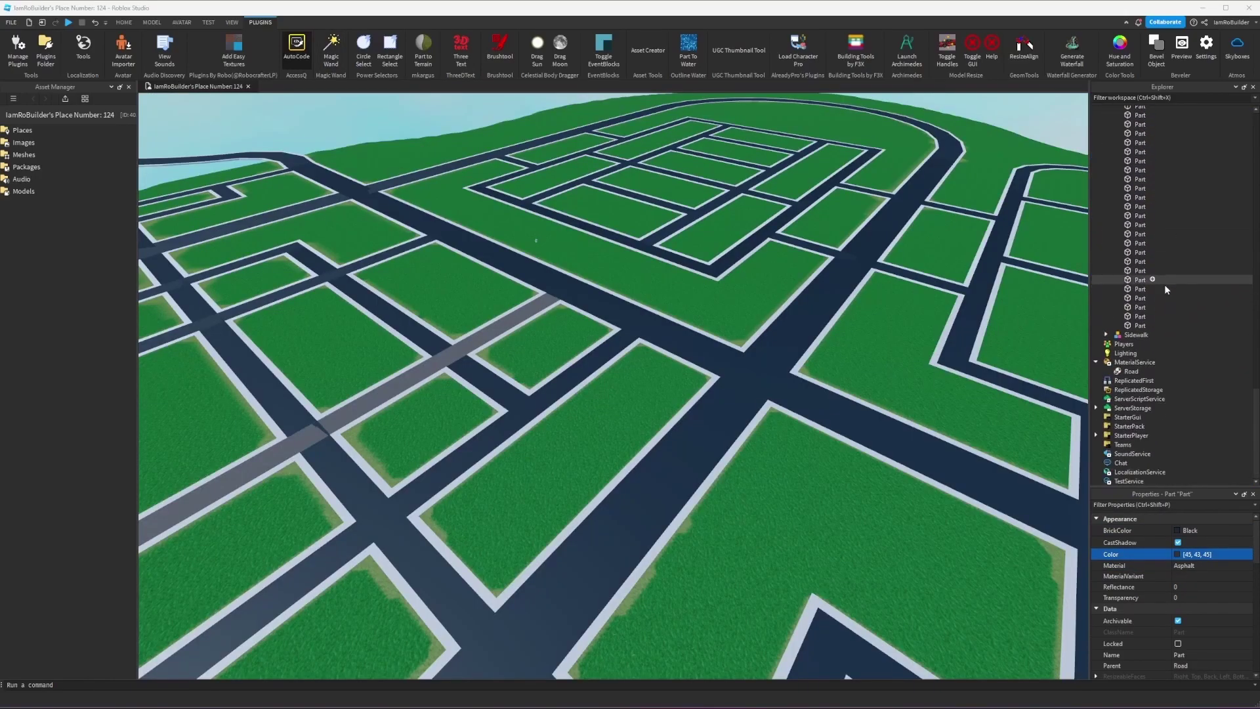
{"action": "left_click", "coordinate": [1151, 330], "text": "shift"}
{"action": "left_click", "coordinate": [1142, 326]}
{"action": "scroll", "coordinate": [1132, 263], "scroll_direction": "up", "scroll_amount": 10}
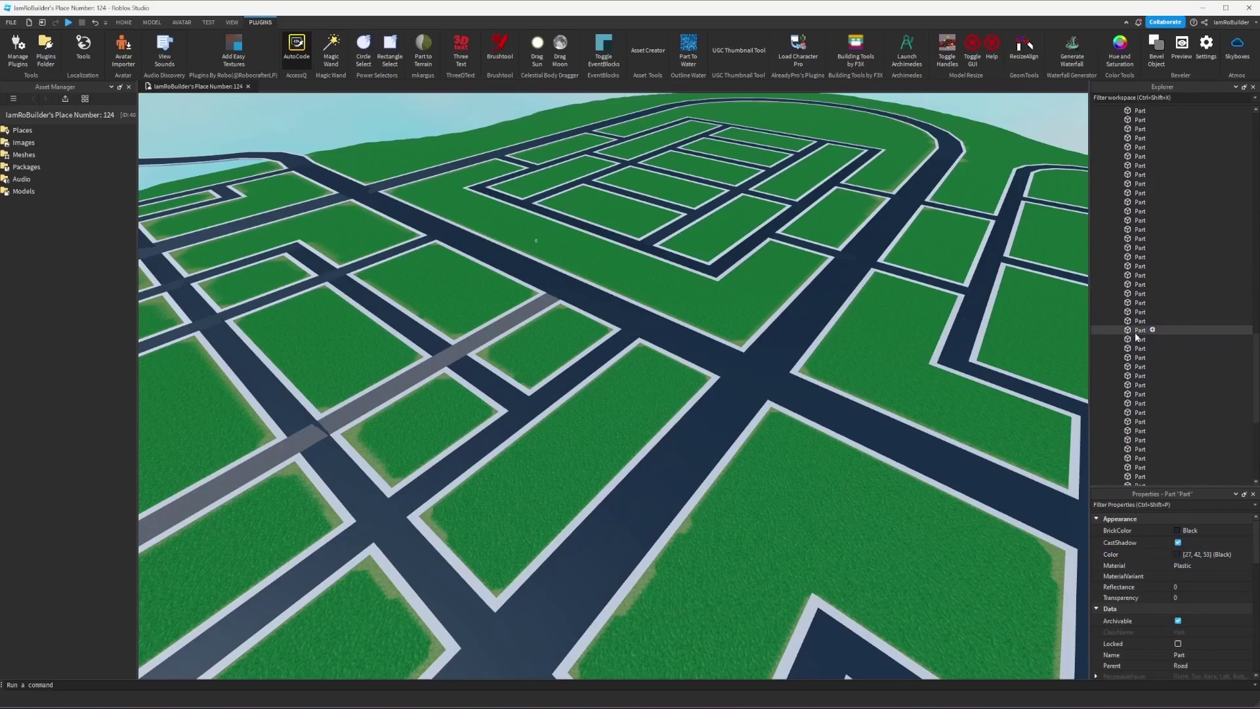
{"action": "left_click", "coordinate": [1140, 157], "text": "shift"}
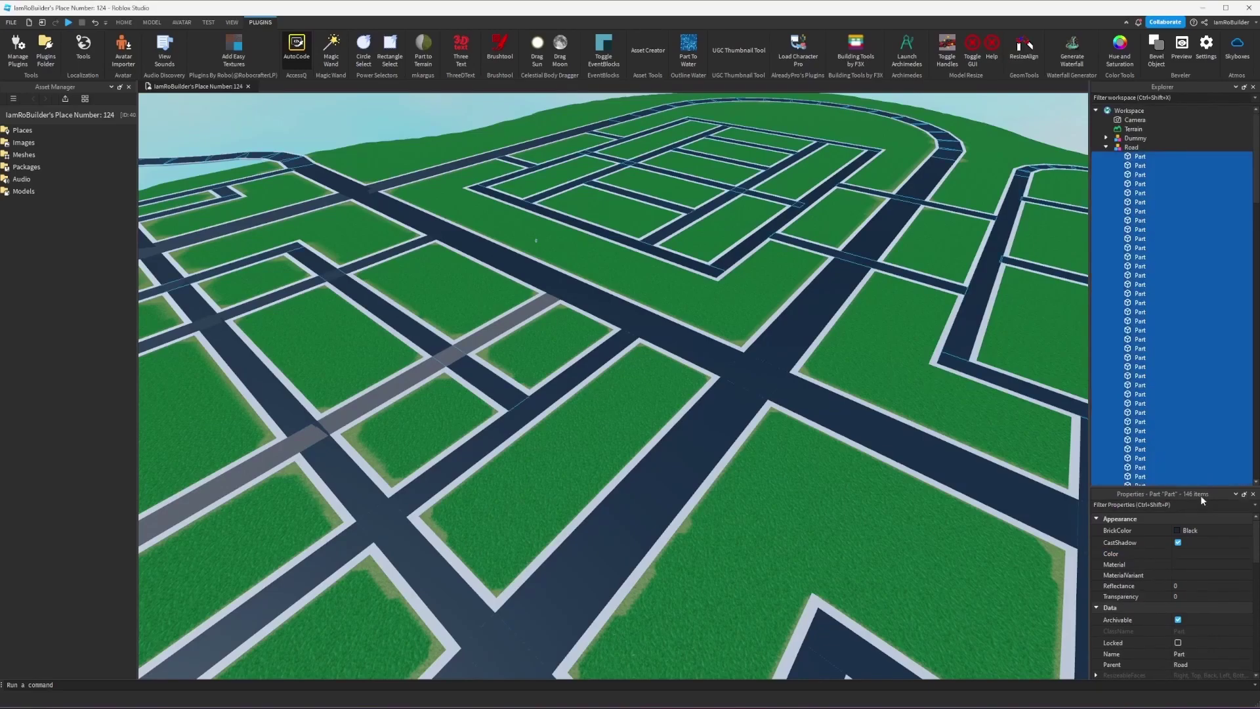
{"action": "left_click", "coordinate": [1193, 554]}
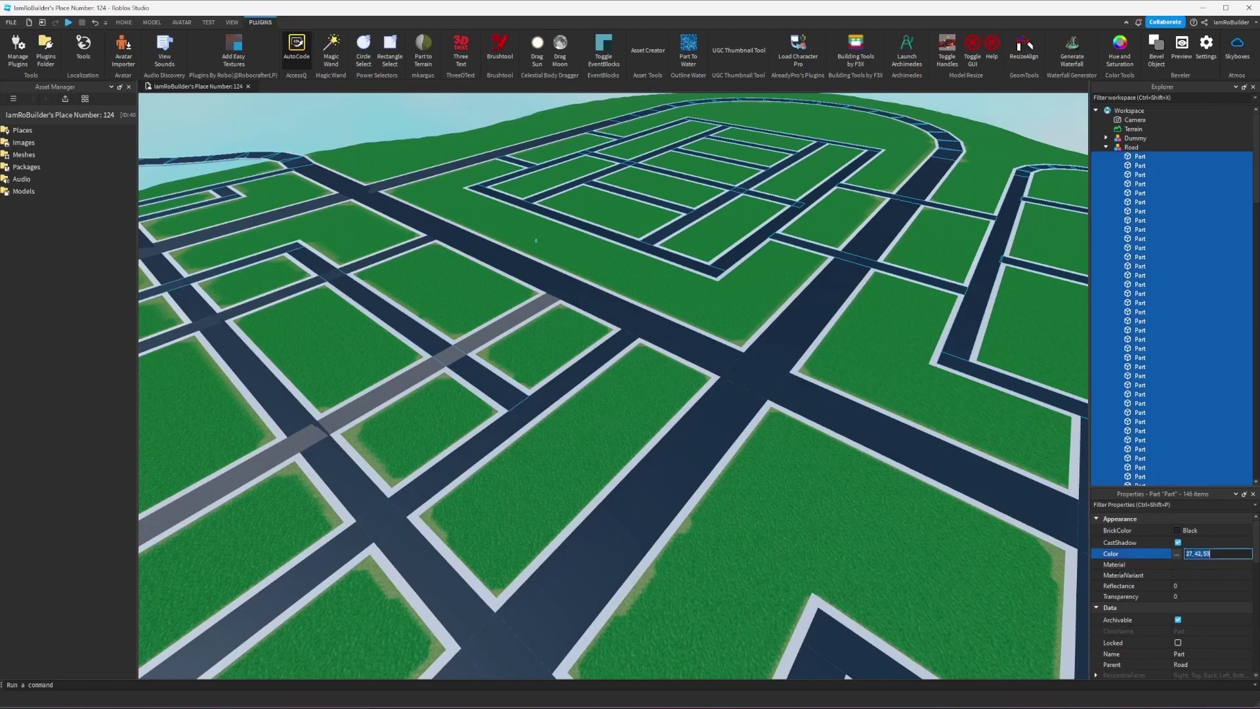
{"action": "key", "text": "ctrl+v"}
{"action": "key", "text": "Return"}
Set the material of all selected road parts to Asphalt and inspect the road surface up close
{"action": "left_click", "coordinate": [1198, 563]}
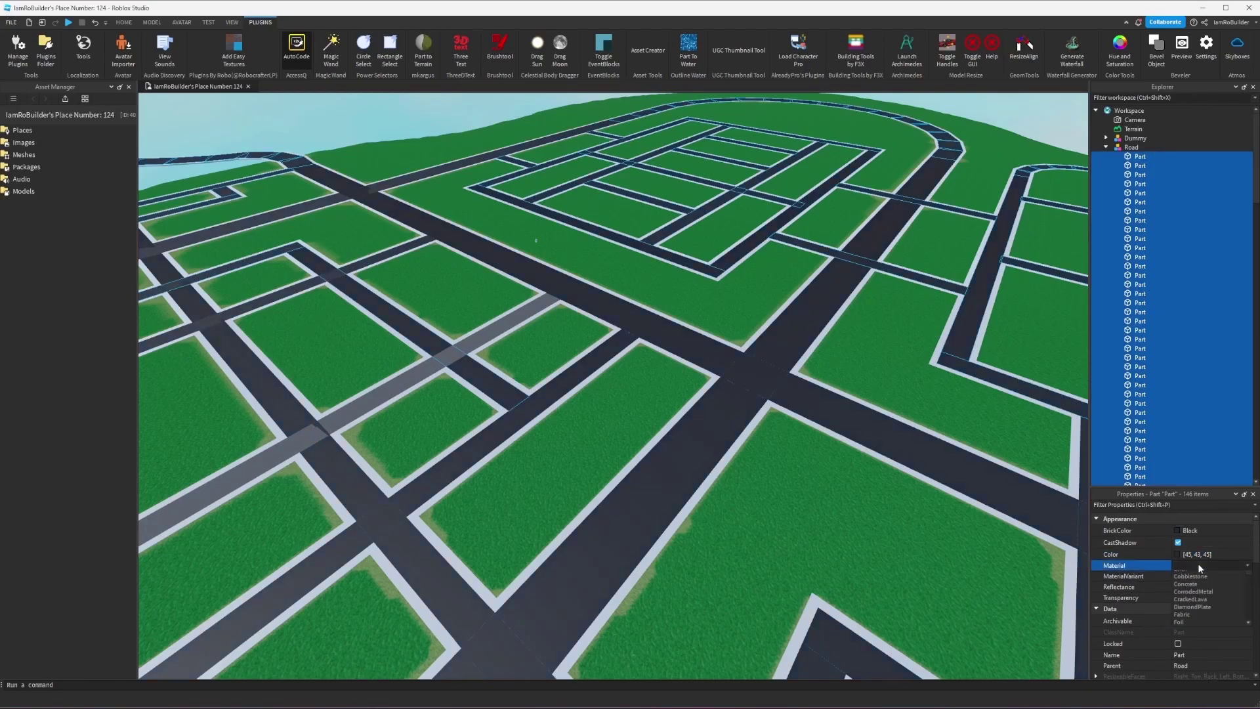
{"action": "left_click", "coordinate": [1187, 577]}
{"action": "left_click", "coordinate": [778, 487]}
{"action": "scroll", "coordinate": [778, 487], "scroll_direction": "up", "scroll_amount": 10}
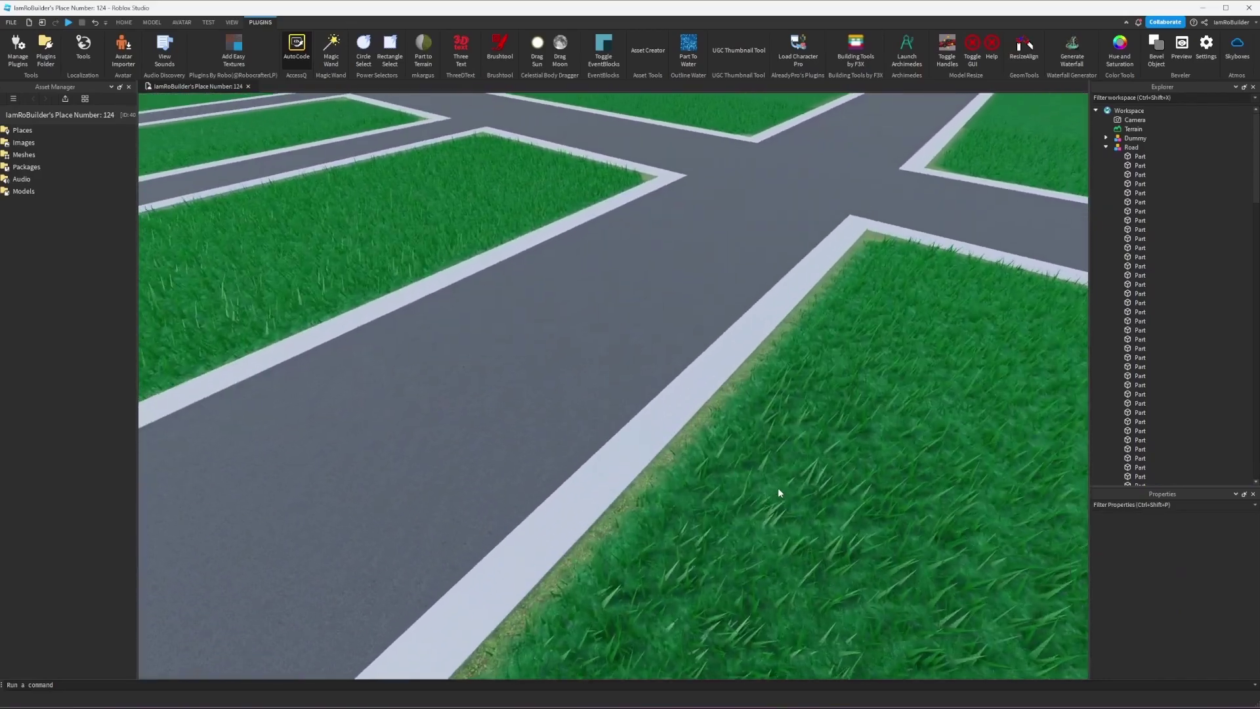
{"action": "scroll", "coordinate": [779, 487], "scroll_direction": "up", "scroll_amount": 5}
{"action": "right_click_drag", "start_coordinate": [796, 458], "coordinate": [798, 455]}
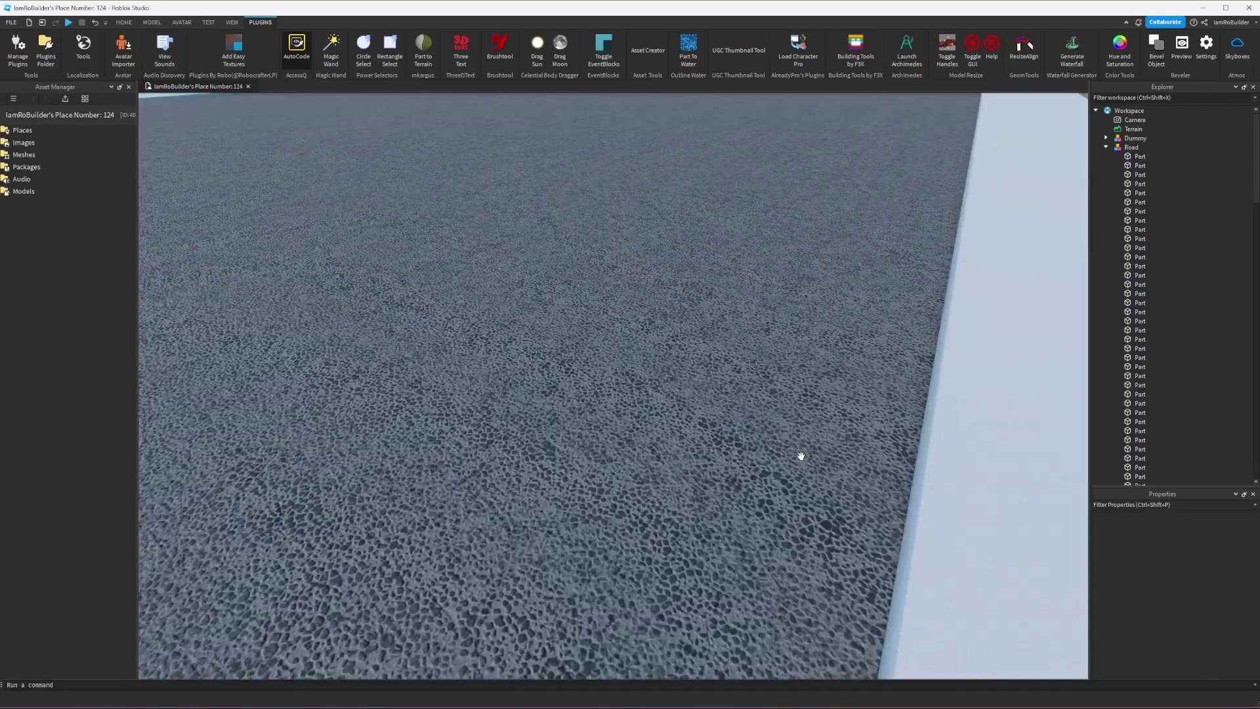
{"action": "scroll", "coordinate": [984, 374], "scroll_direction": "down", "scroll_amount": 5}
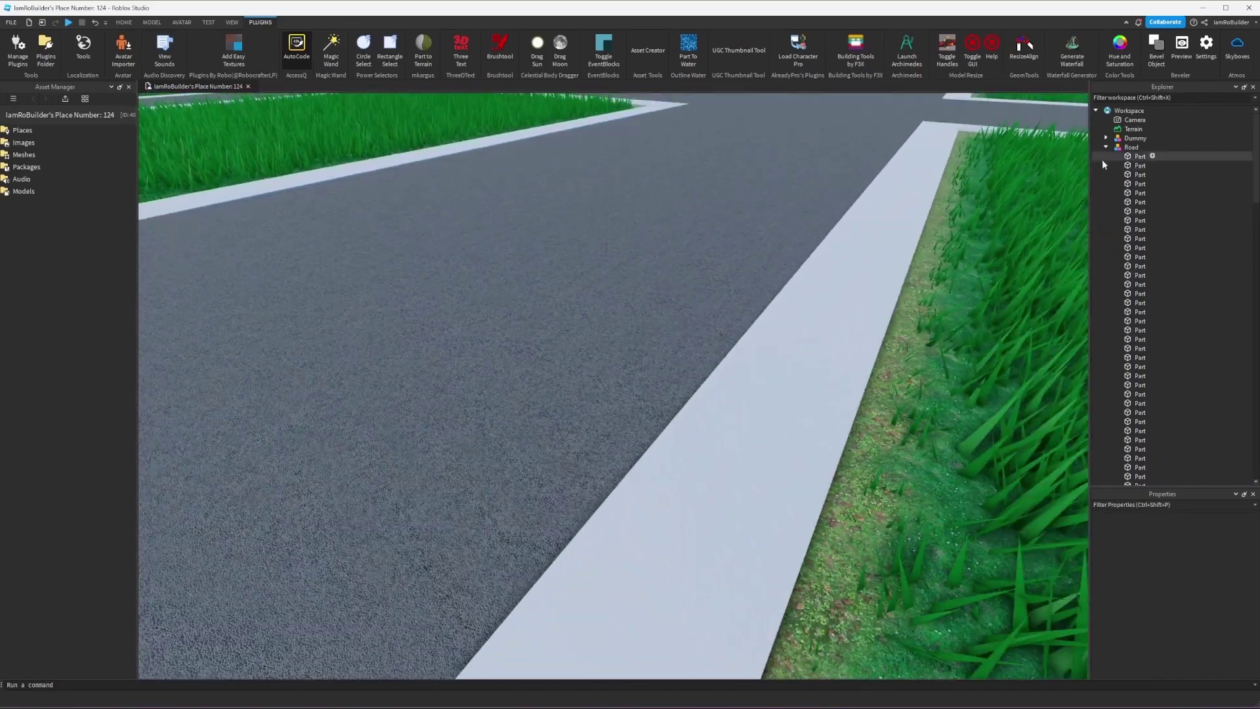
Select every part inside the Sidewalk model and set their material to Concrete
{"action": "left_click", "coordinate": [1105, 147]}
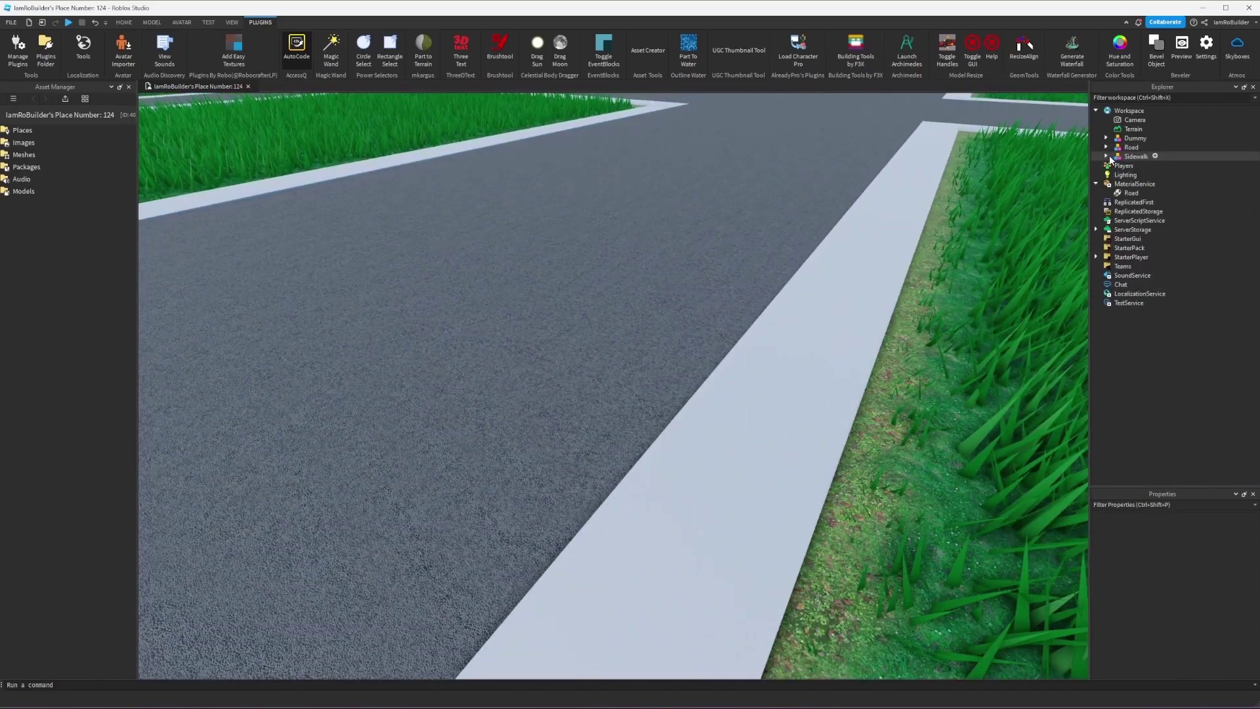
{"action": "left_click", "coordinate": [1105, 157]}
{"action": "left_click", "coordinate": [1137, 167]}
{"action": "scroll", "coordinate": [1136, 269], "scroll_direction": "down", "scroll_amount": 5}
{"action": "scroll", "coordinate": [1149, 352], "scroll_direction": "down", "scroll_amount": 10}
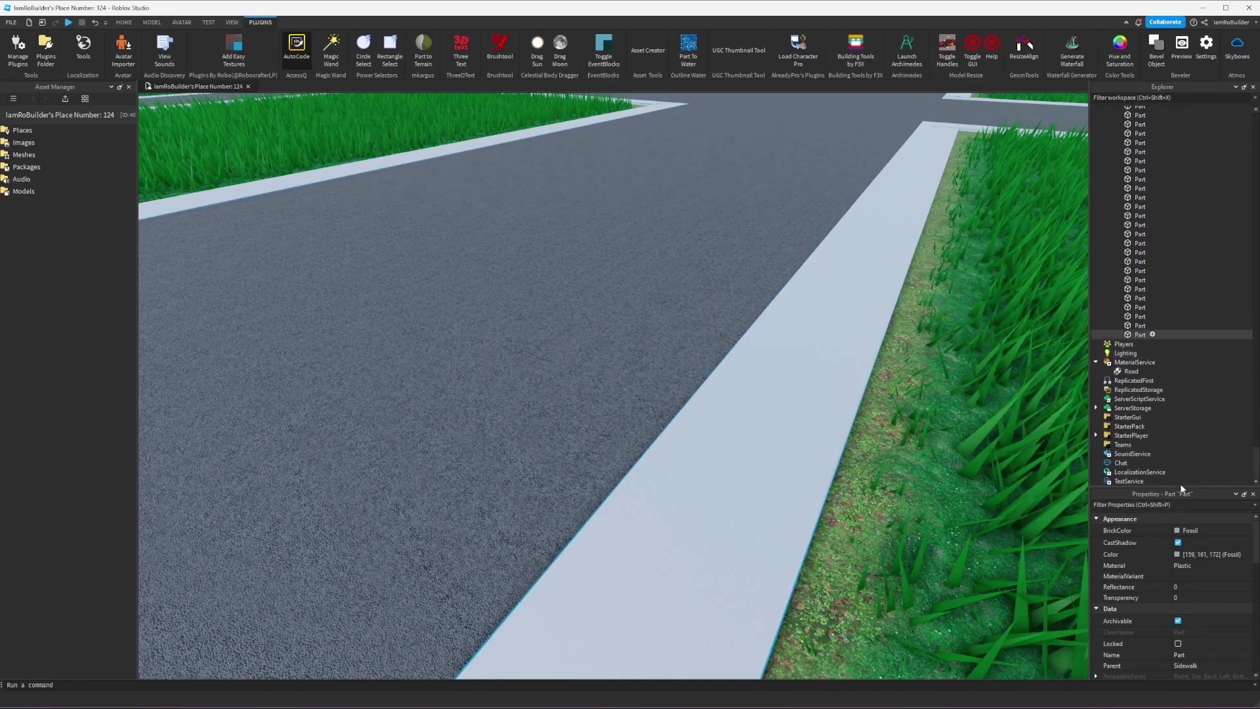
{"action": "left_click", "coordinate": [1140, 334], "text": "shift"}
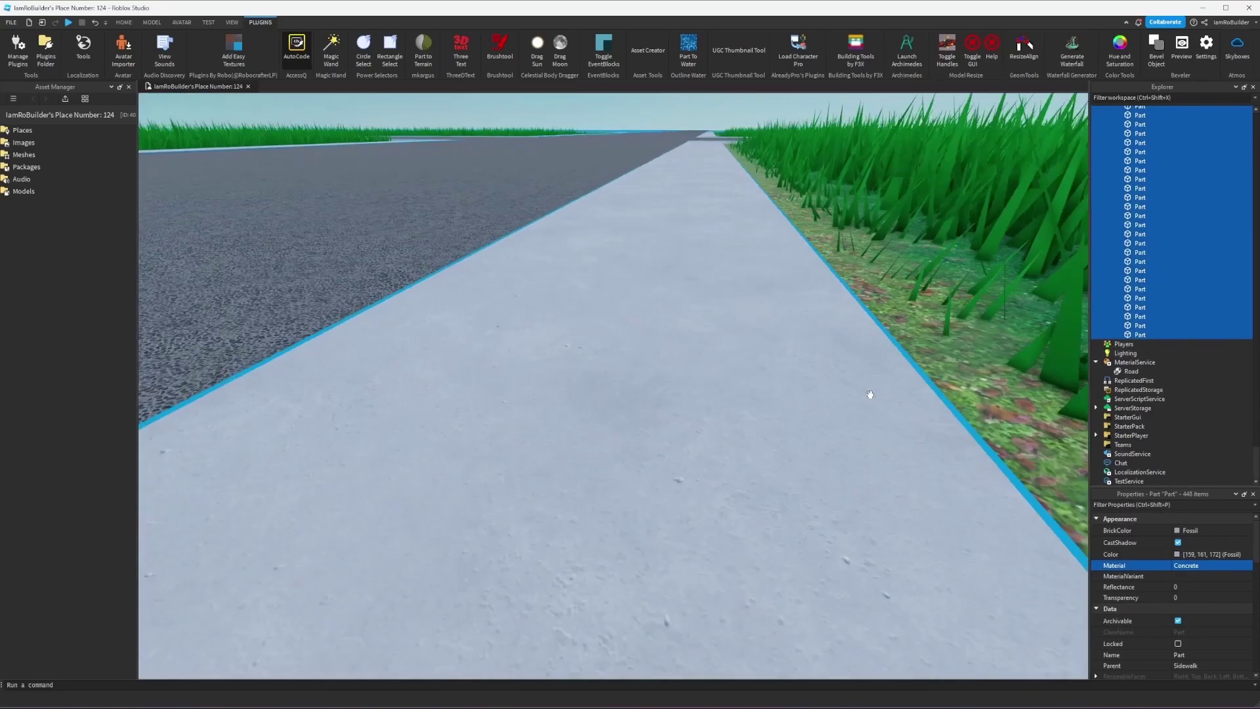
Examine the concrete sidewalks up close, clear the selection and survey the road network across the island
{"action": "scroll", "coordinate": [869, 394], "scroll_direction": "down", "scroll_amount": 10}
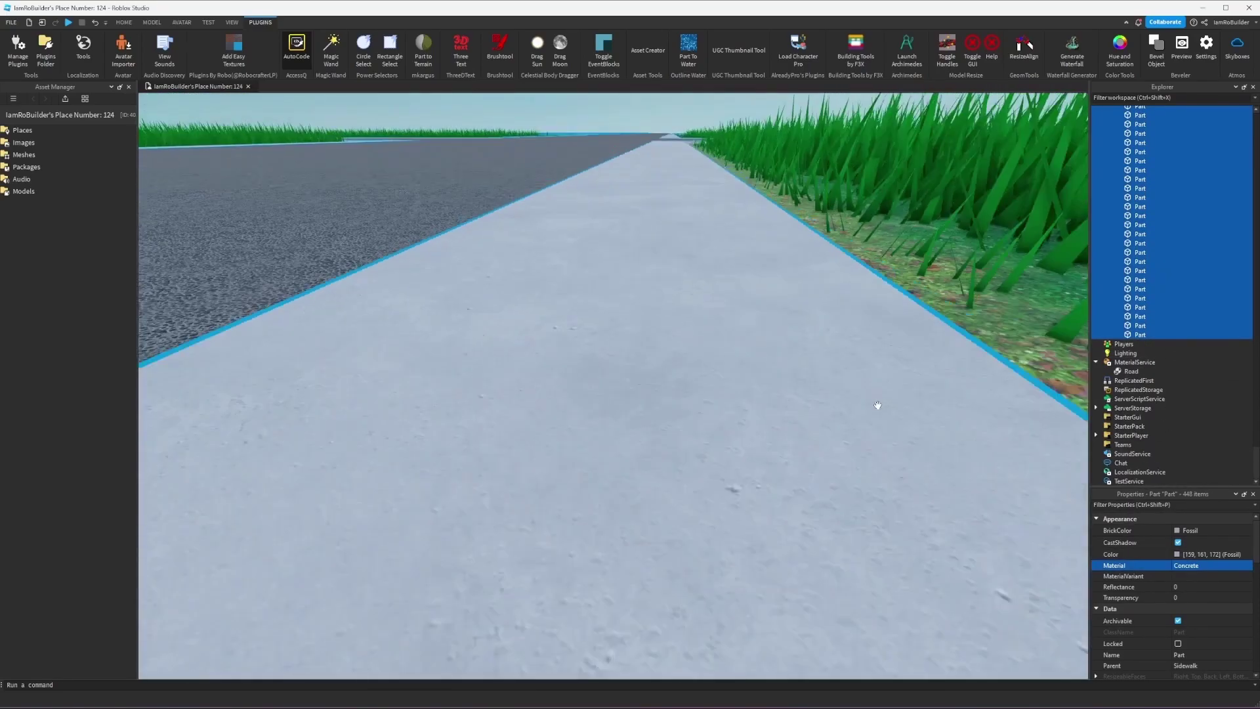
{"action": "scroll", "coordinate": [869, 394], "scroll_direction": "up", "scroll_amount": 15}
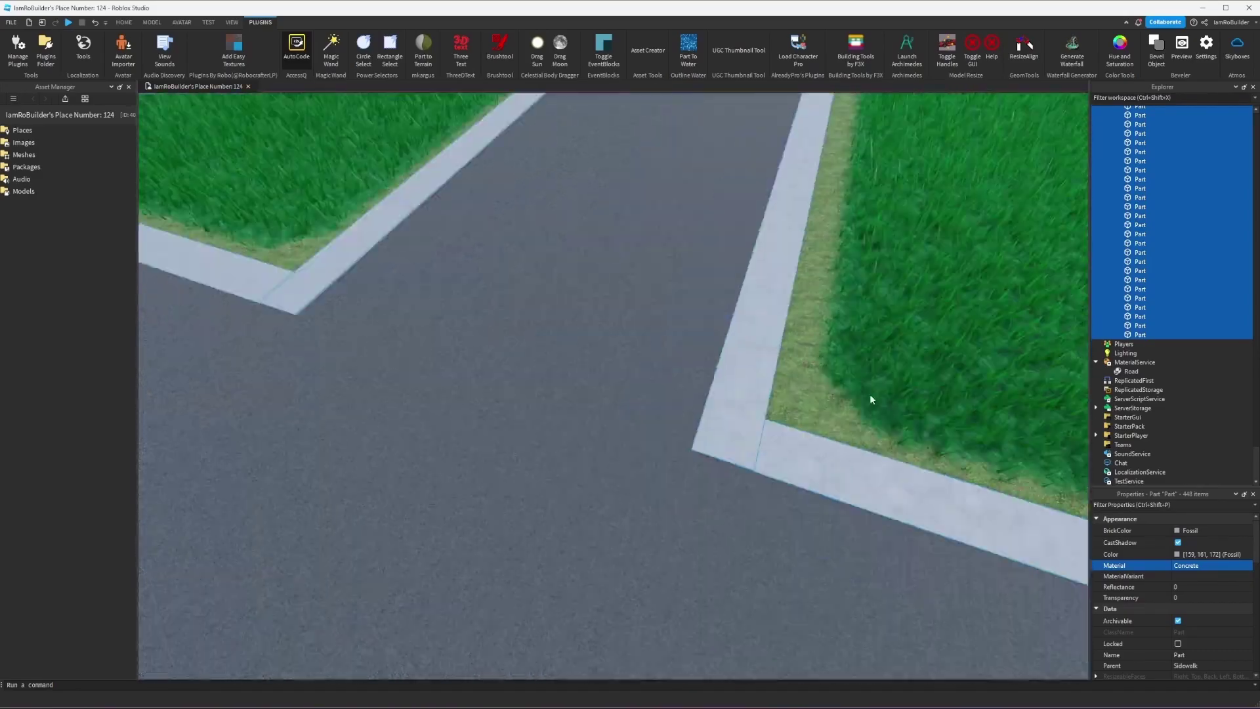
{"action": "scroll", "coordinate": [869, 394], "scroll_direction": "down", "scroll_amount": 10}
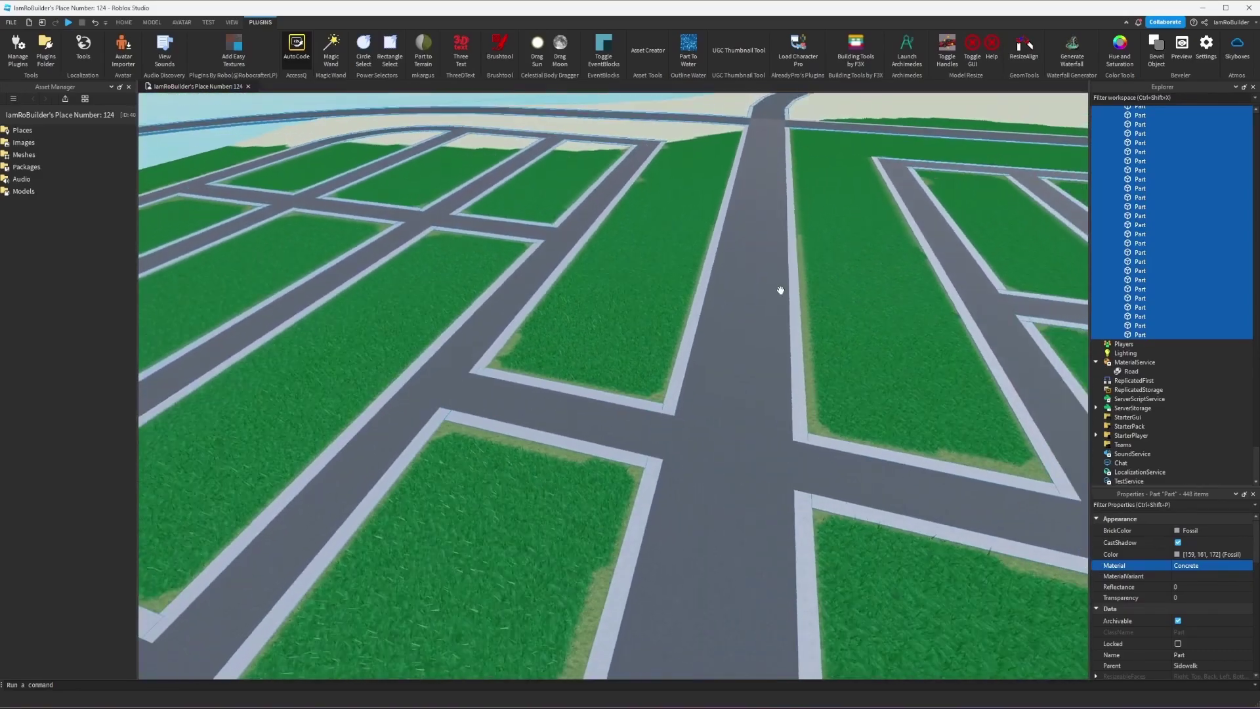
{"action": "right_click_drag", "start_coordinate": [781, 284], "coordinate": [781, 285]}
{"action": "left_click", "coordinate": [781, 285]}
{"action": "scroll", "coordinate": [781, 285], "scroll_direction": "down", "scroll_amount": 8}
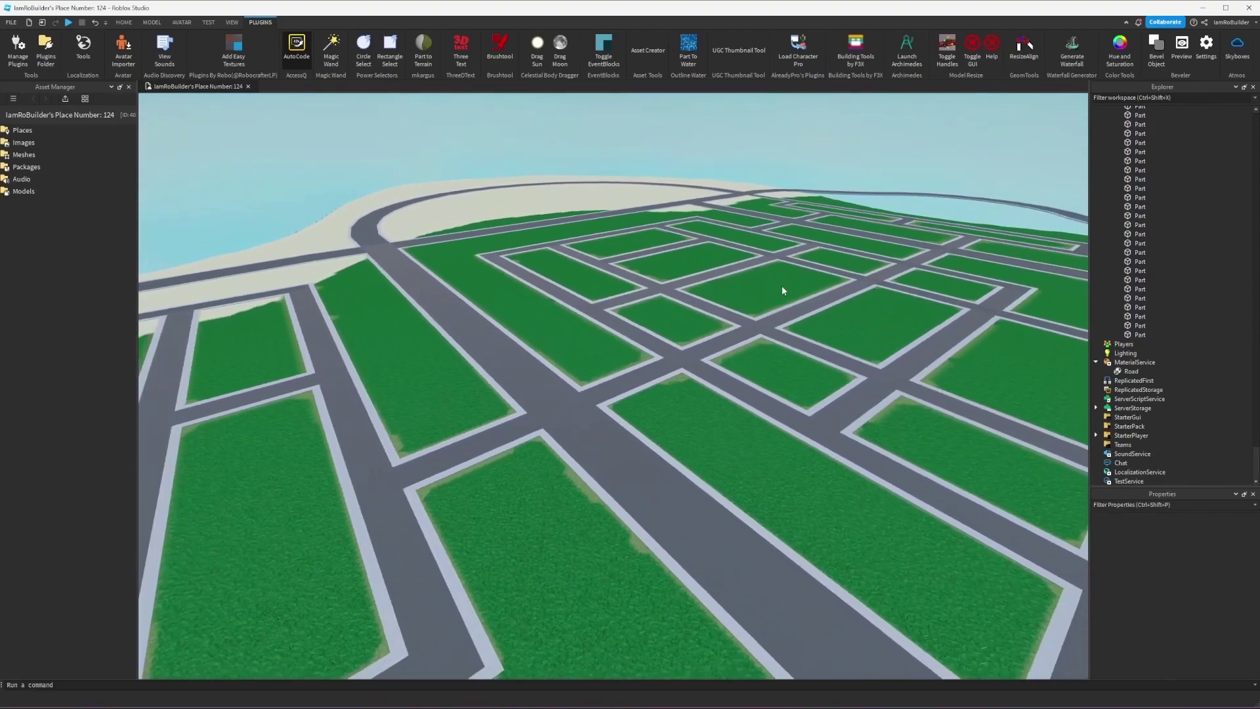
{"action": "scroll", "coordinate": [777, 315], "scroll_direction": "down", "scroll_amount": 3}
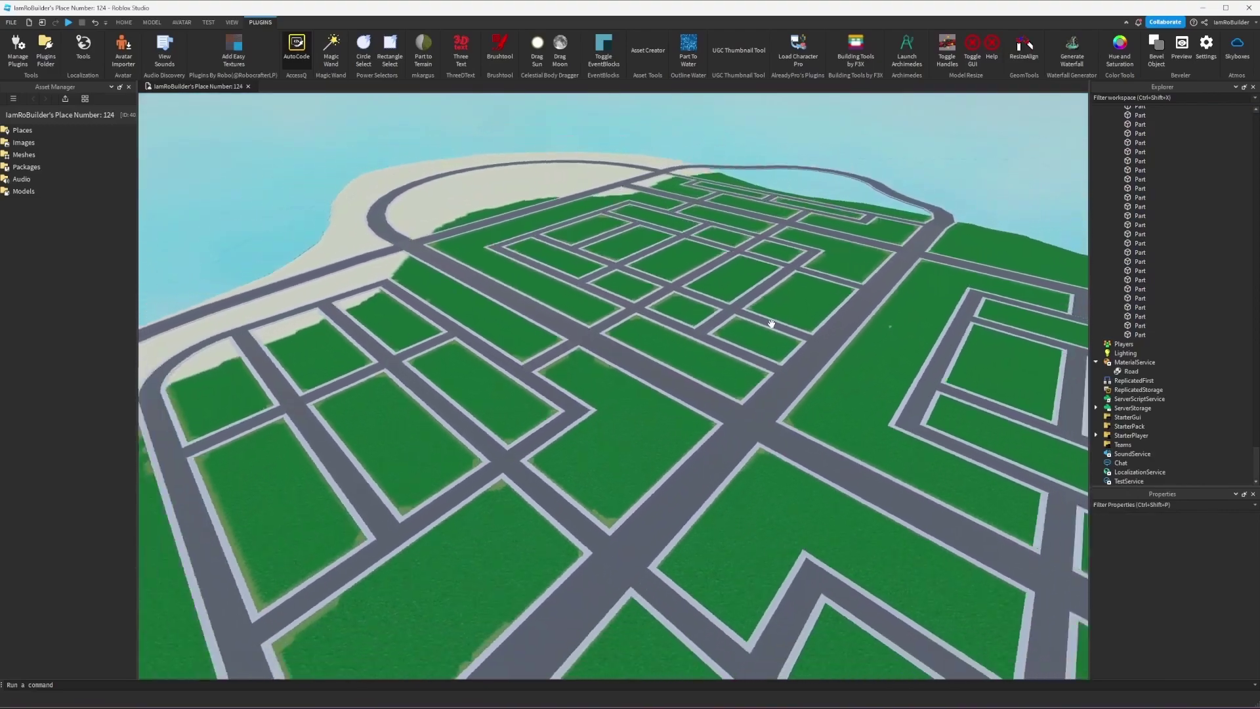
{"action": "scroll", "coordinate": [771, 328], "scroll_direction": "up", "scroll_amount": 8}
{"action": "scroll", "coordinate": [770, 326], "scroll_direction": "down", "scroll_amount": 10}
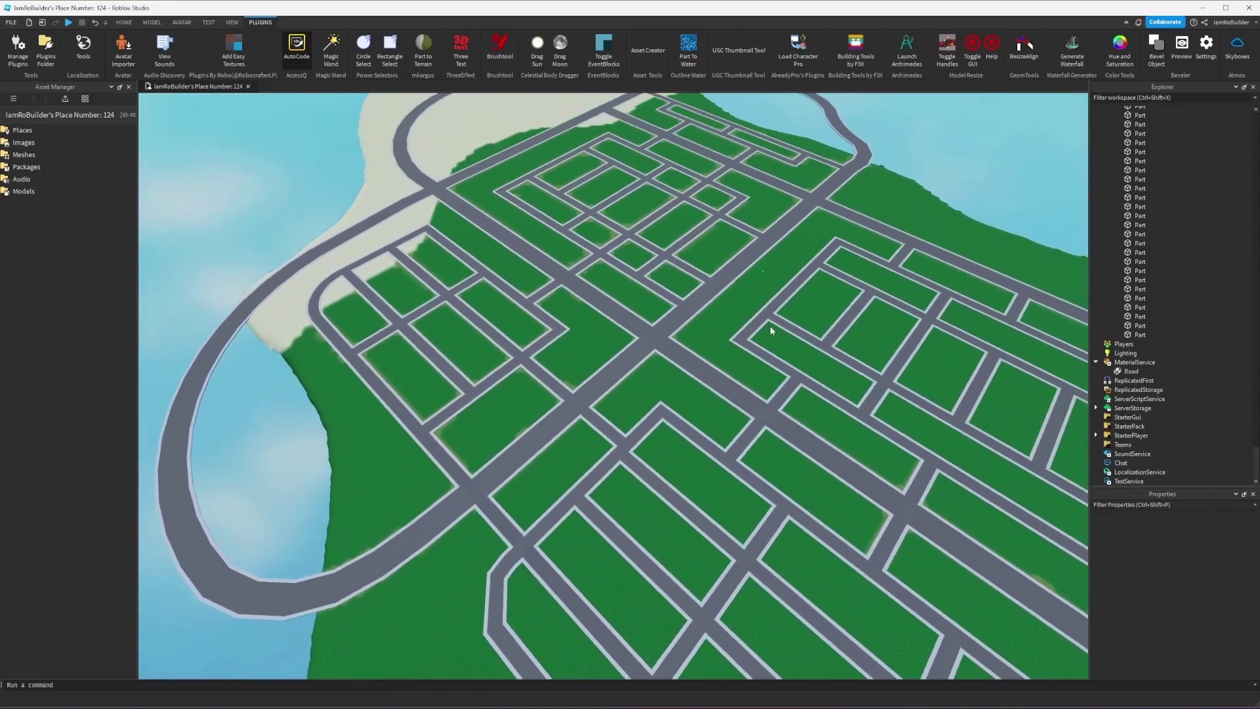
{"action": "right_click_drag", "start_coordinate": [770, 326], "coordinate": [770, 326]}
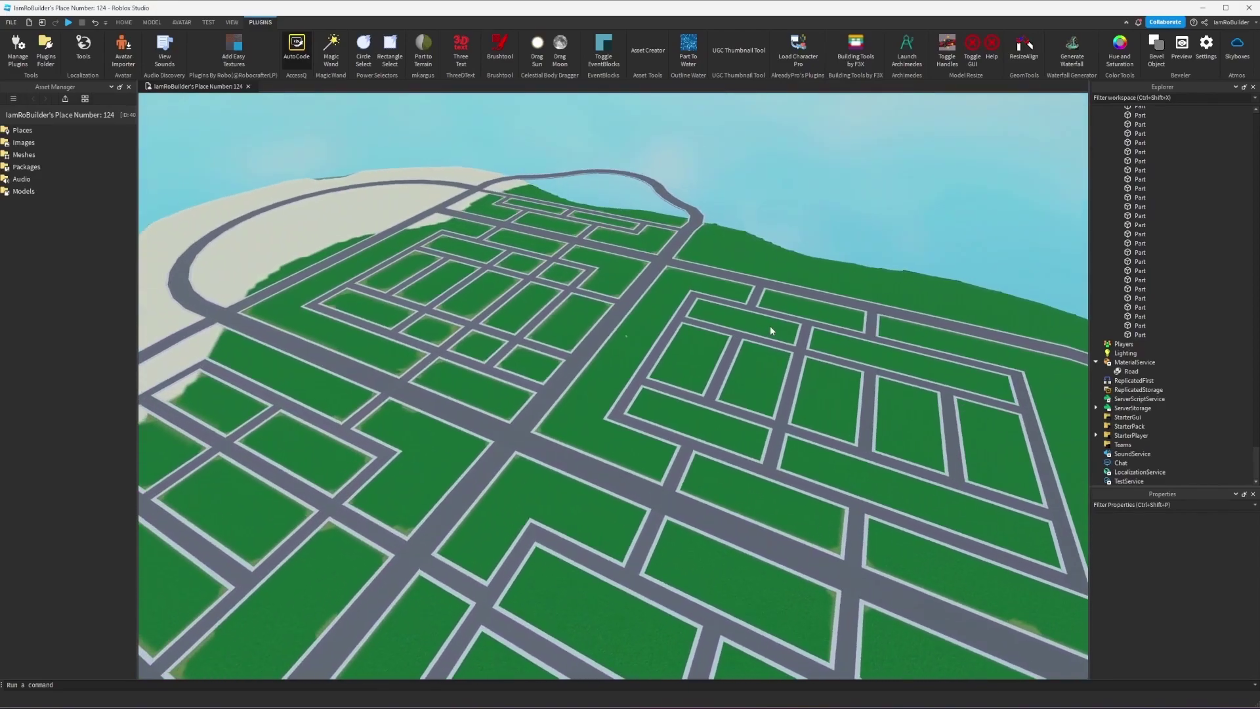